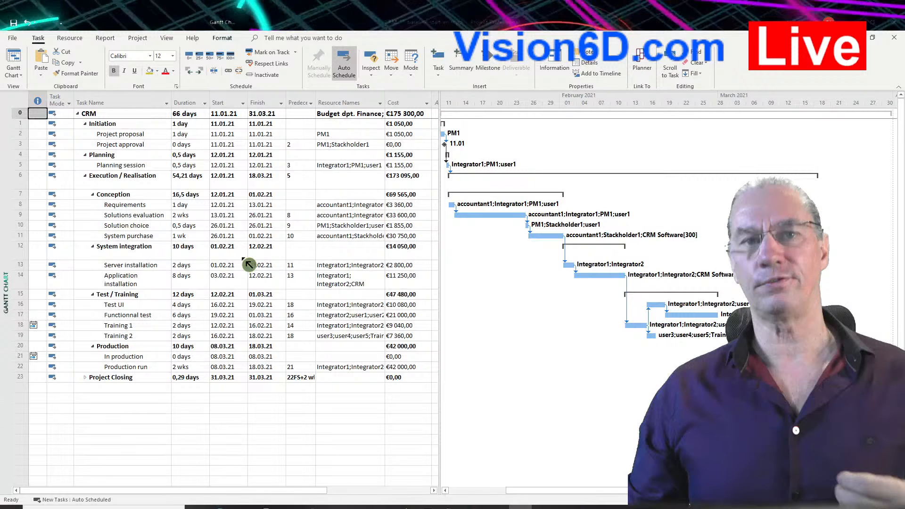
# Create a new blank project and view its account and product information
pyautogui.click(13, 38)
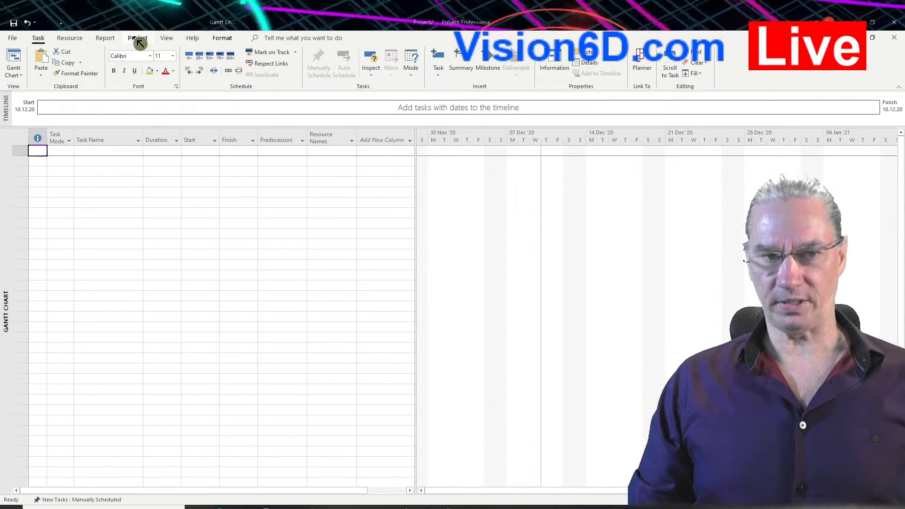
pyautogui.click(15, 39)
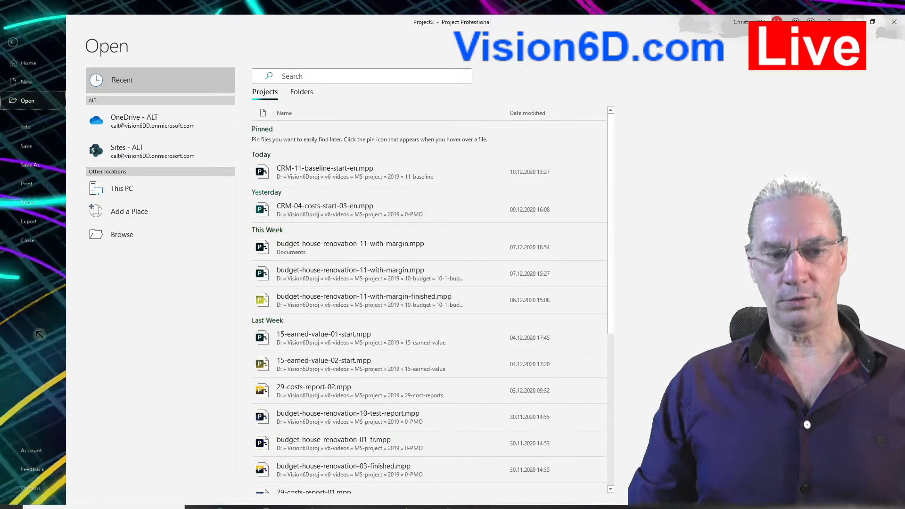
pyautogui.click(31, 451)
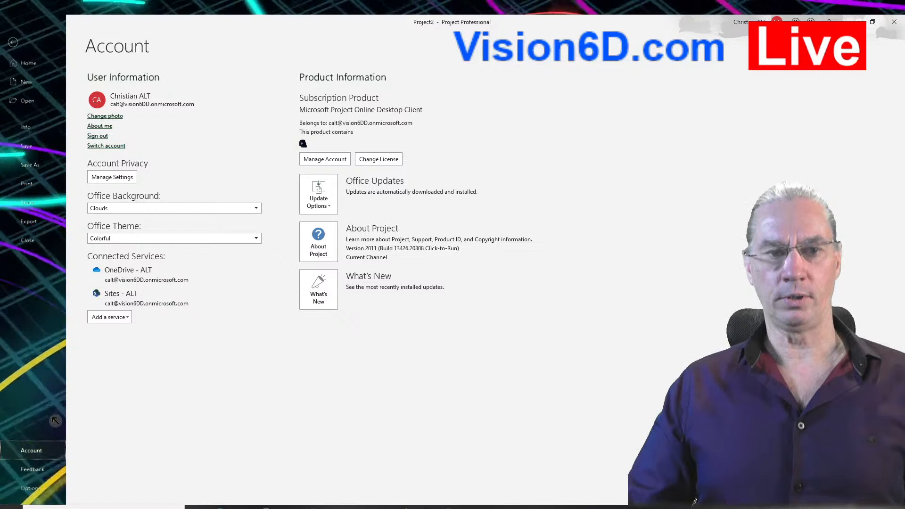
# Examine the blank project's general information and the calendars available as its project calendar
pyautogui.click(26, 127)
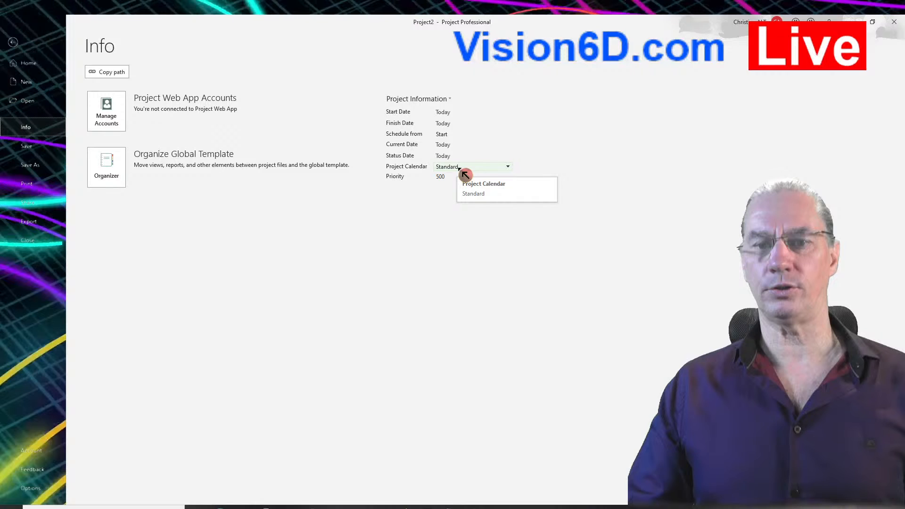
pyautogui.click(512, 169)
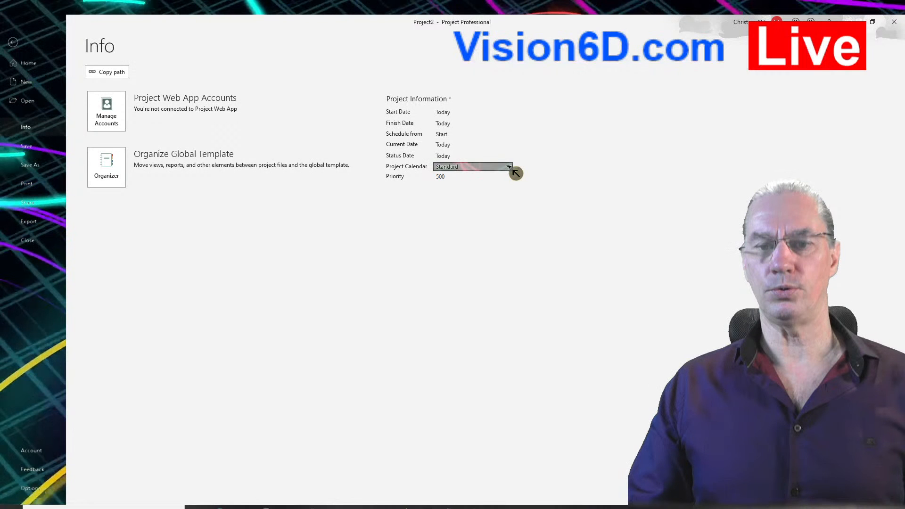
pyautogui.click(510, 168)
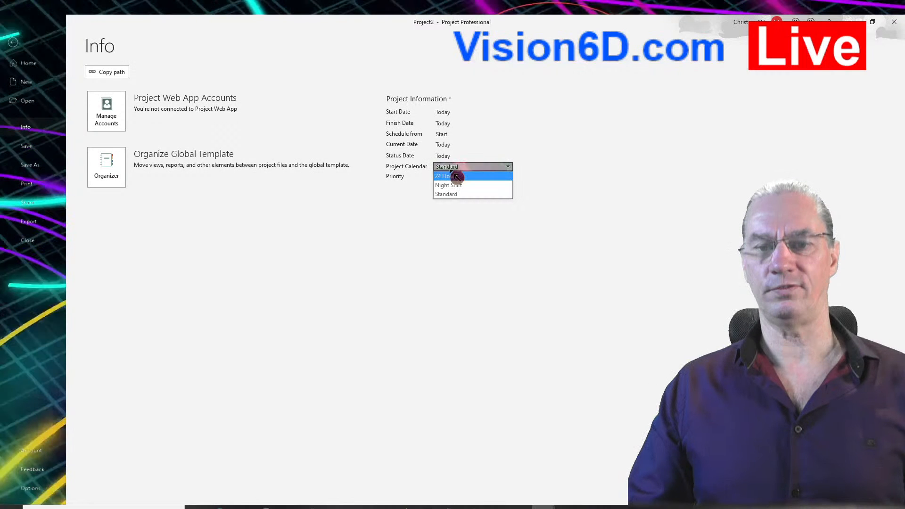
pyautogui.click(472, 227)
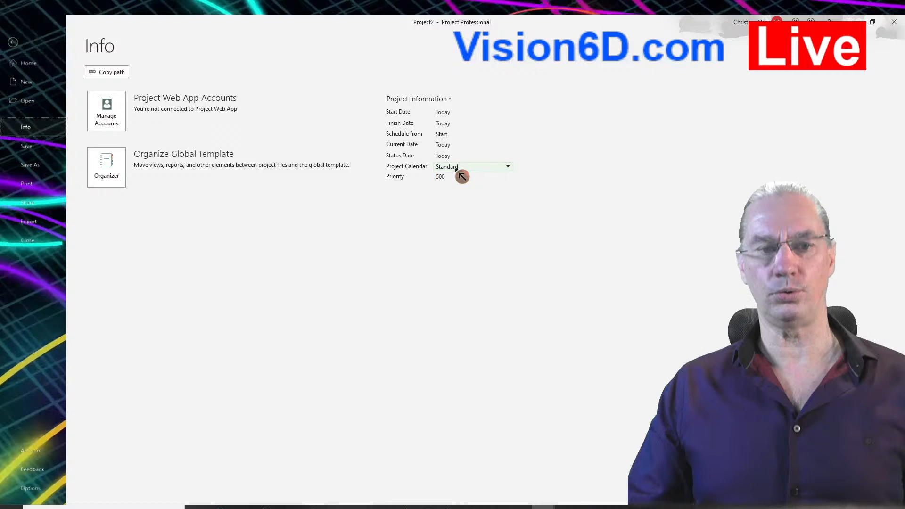
pyautogui.click(122, 74)
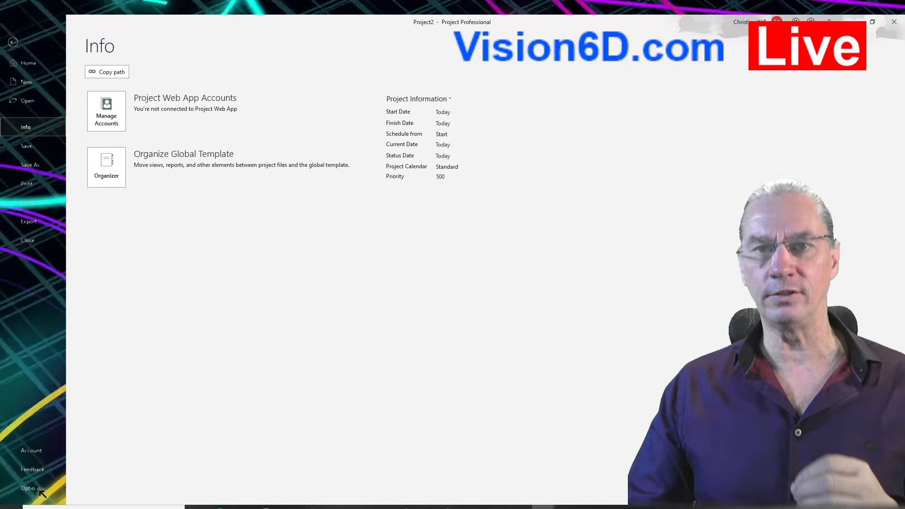
# In the project's schedule options, set the week to start on Monday
pyautogui.click(39, 490)
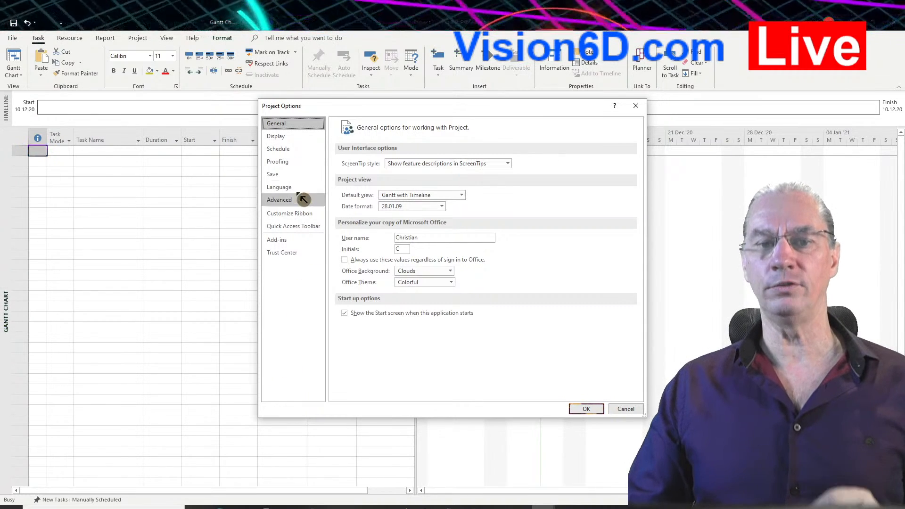
pyautogui.click(297, 155)
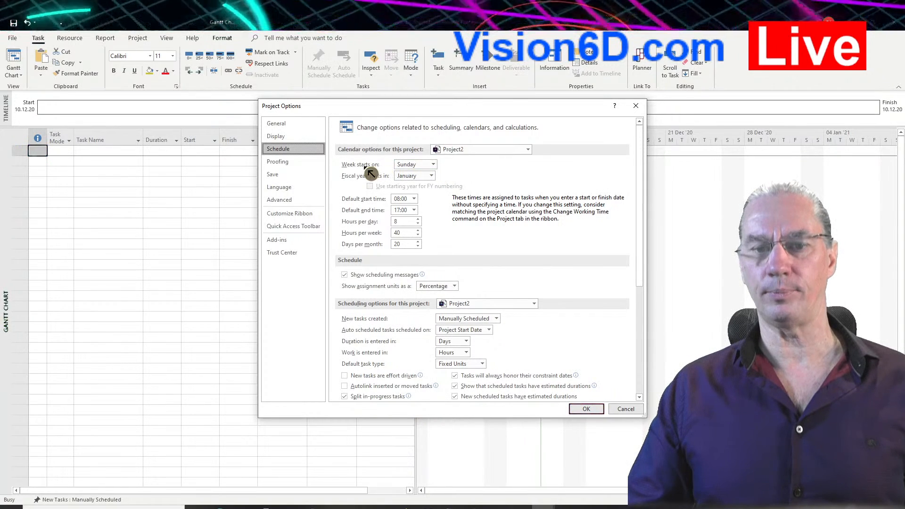
pyautogui.click(433, 165)
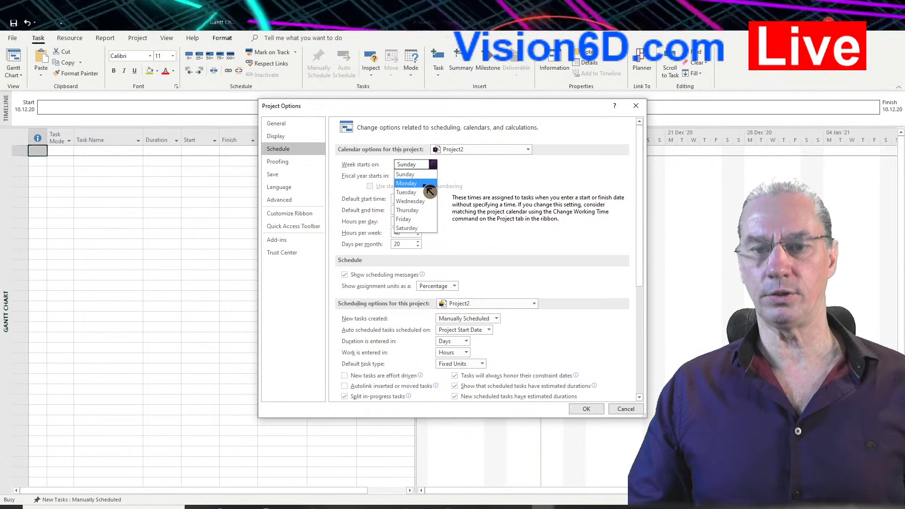
pyautogui.click(429, 184)
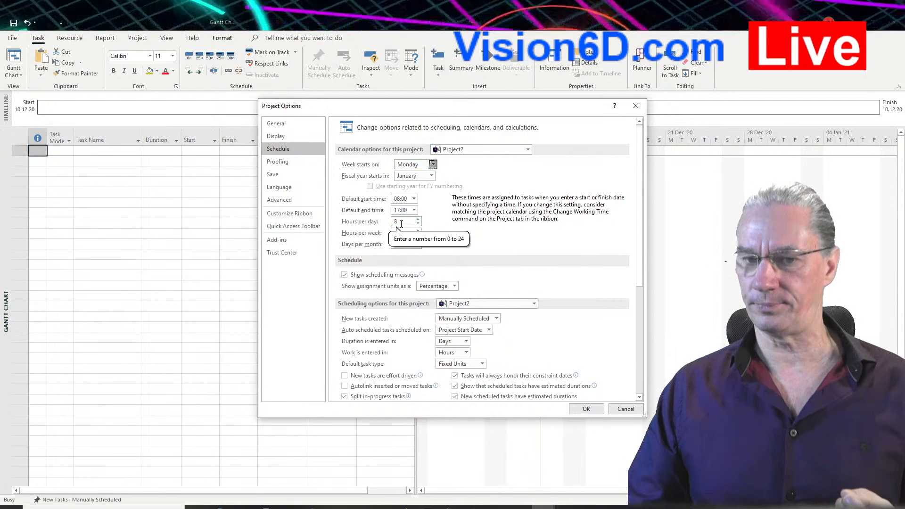
# Review the default hours per day and week in the schedule options, and the Office display language preferences
pyautogui.click(423, 229)
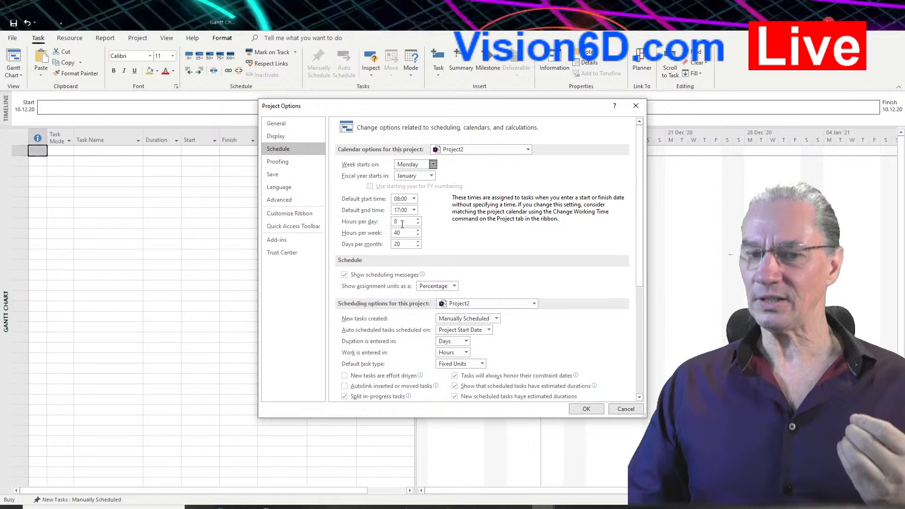
pyautogui.click(419, 235)
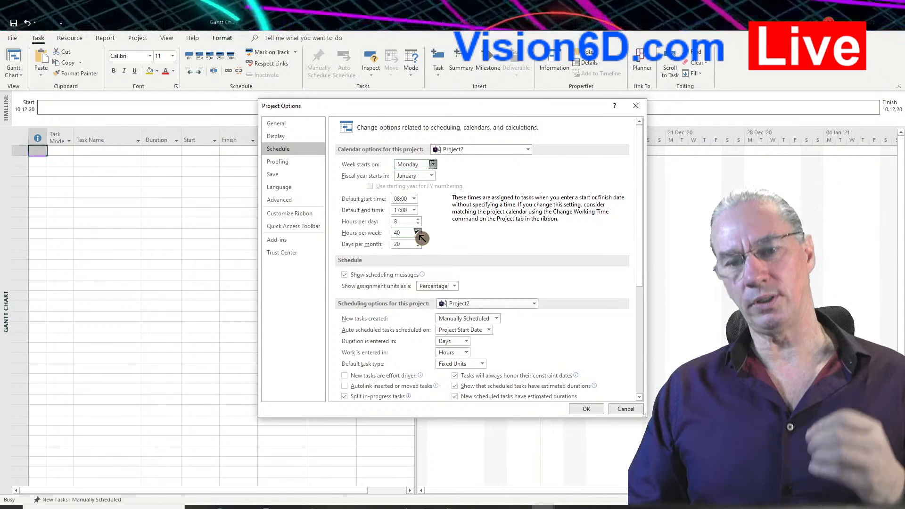
pyautogui.click(421, 236)
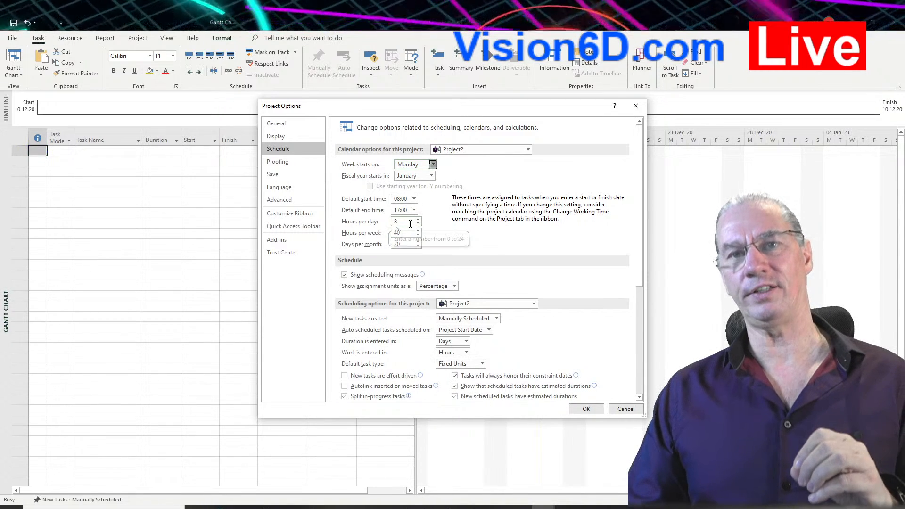
pyautogui.click(455, 229)
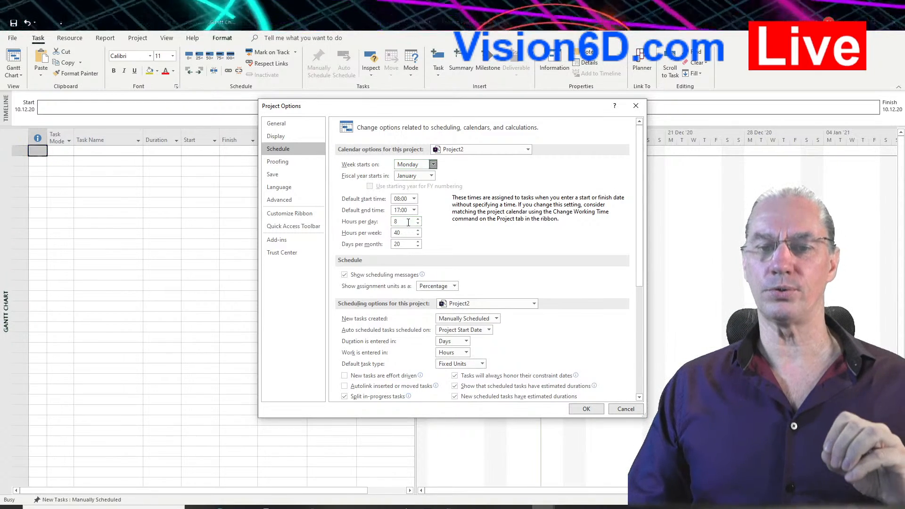
pyautogui.click(432, 229)
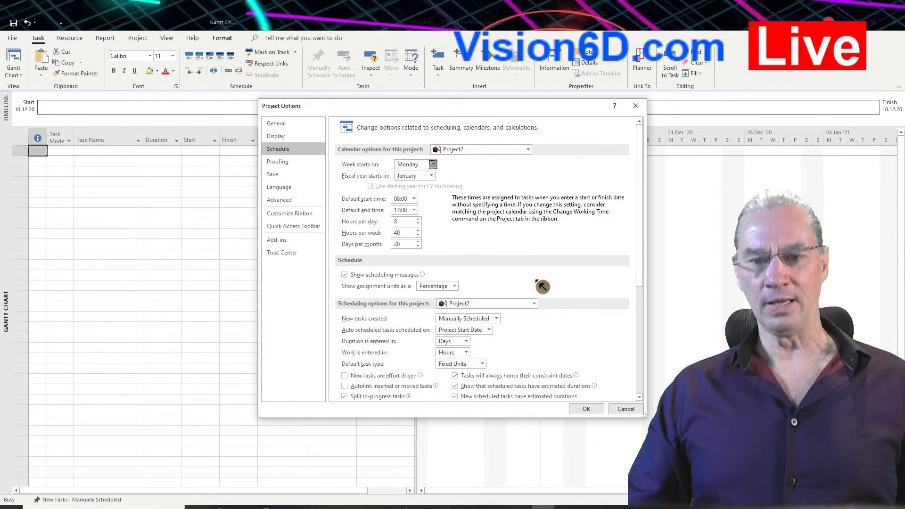
pyautogui.click(295, 192)
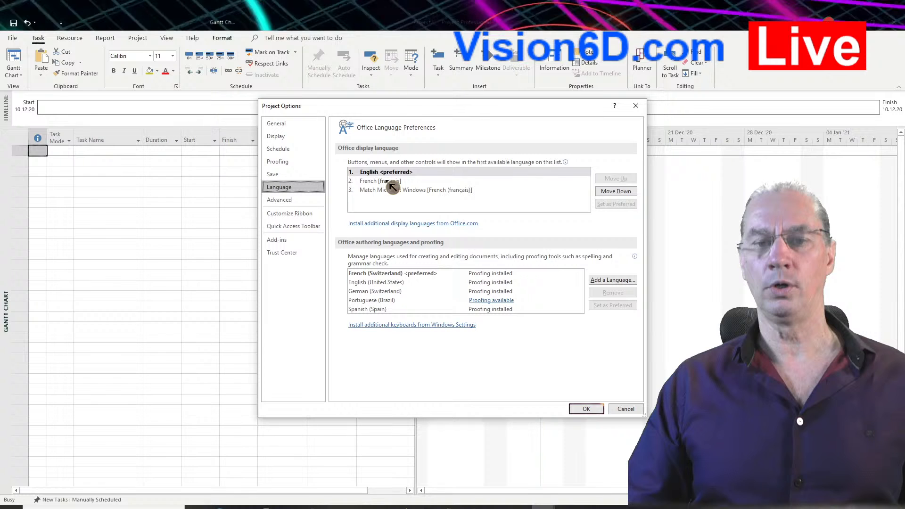
pyautogui.click(390, 183)
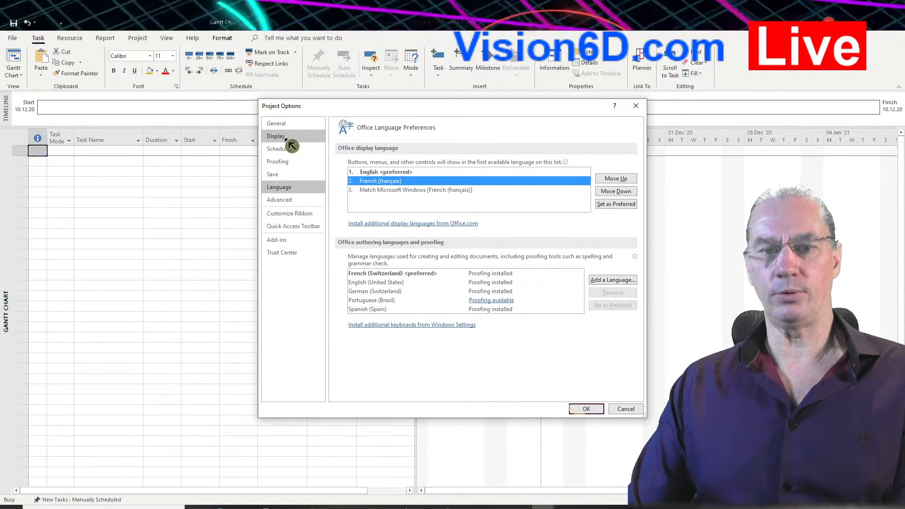
# Set the project's display currency to EUR and apply the project options
pyautogui.click(289, 140)
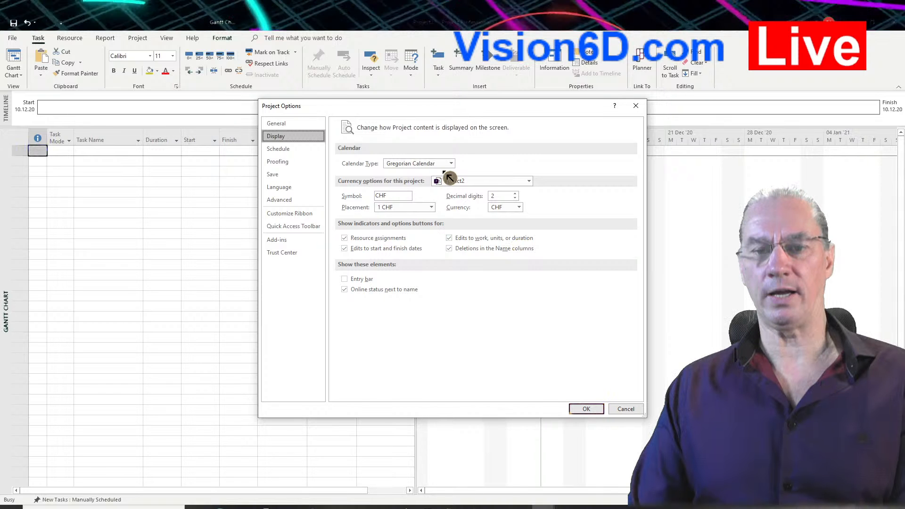
pyautogui.click(521, 207)
pyautogui.moveTo(524, 242); pyautogui.dragTo(523, 298)
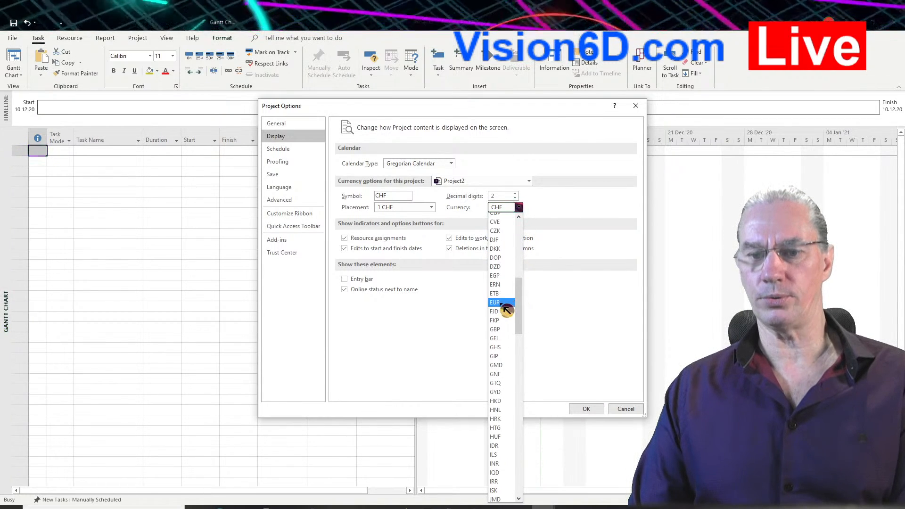
pyautogui.click(502, 304)
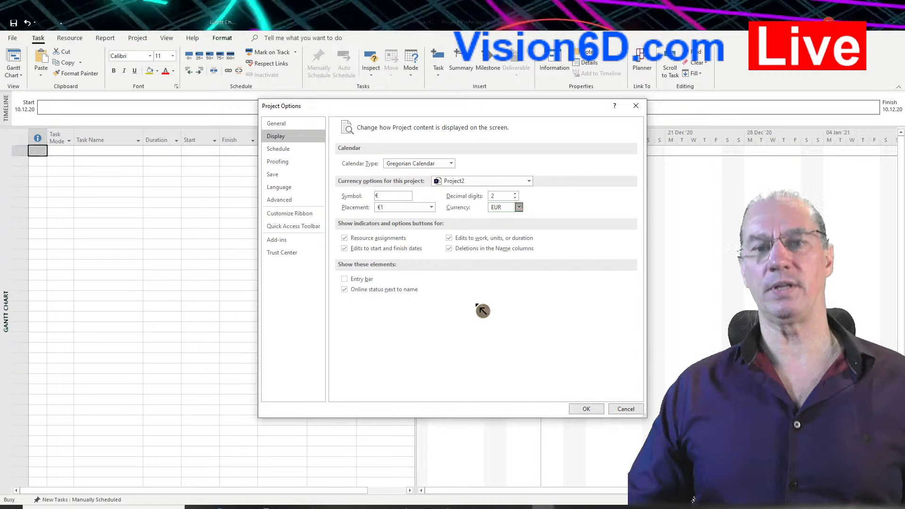
pyautogui.click(590, 409)
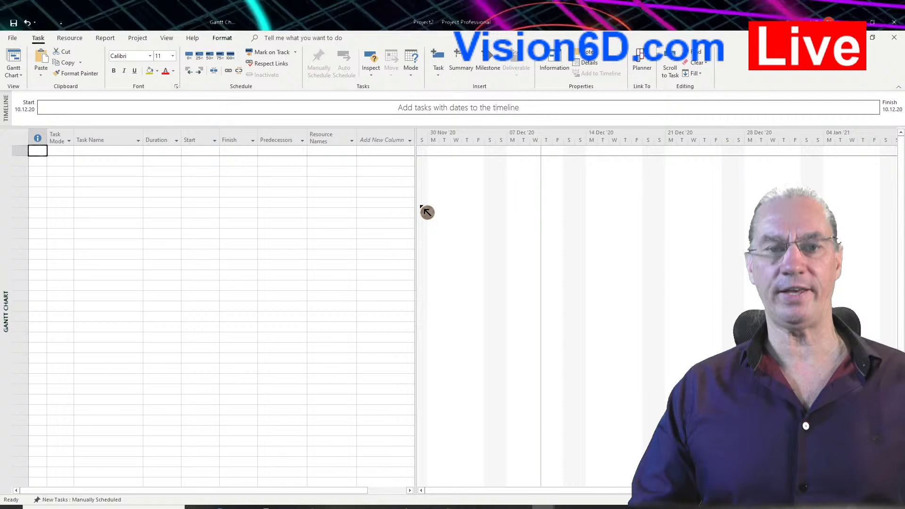
# Set the scheduling mode for new tasks to Auto Scheduled
pyautogui.click(72, 146)
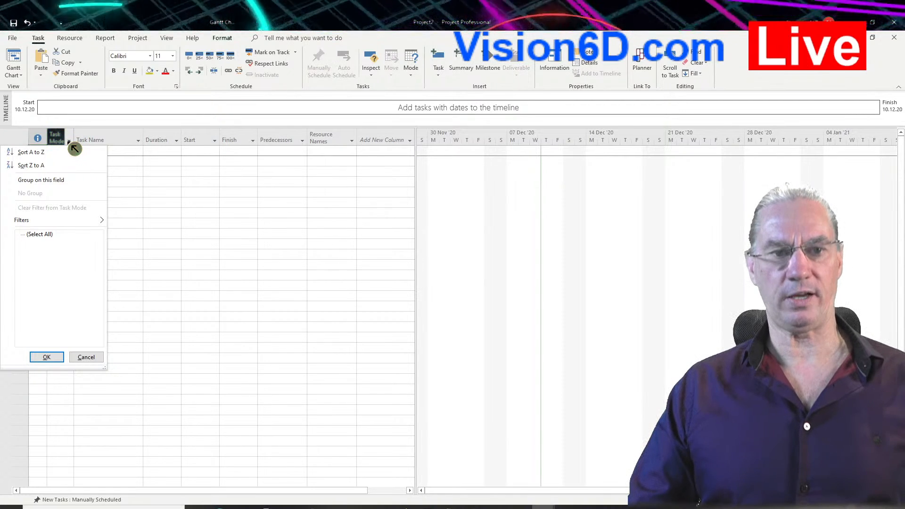
pyautogui.click(128, 231)
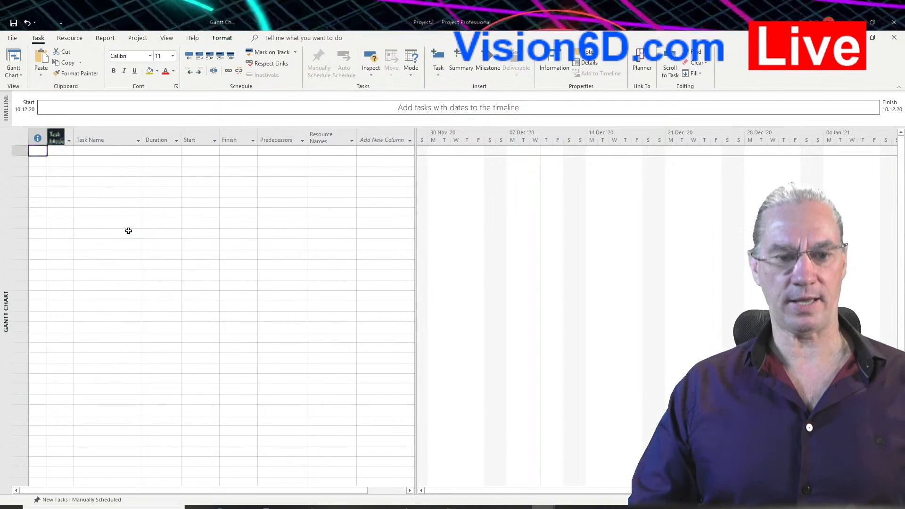
pyautogui.click(116, 500)
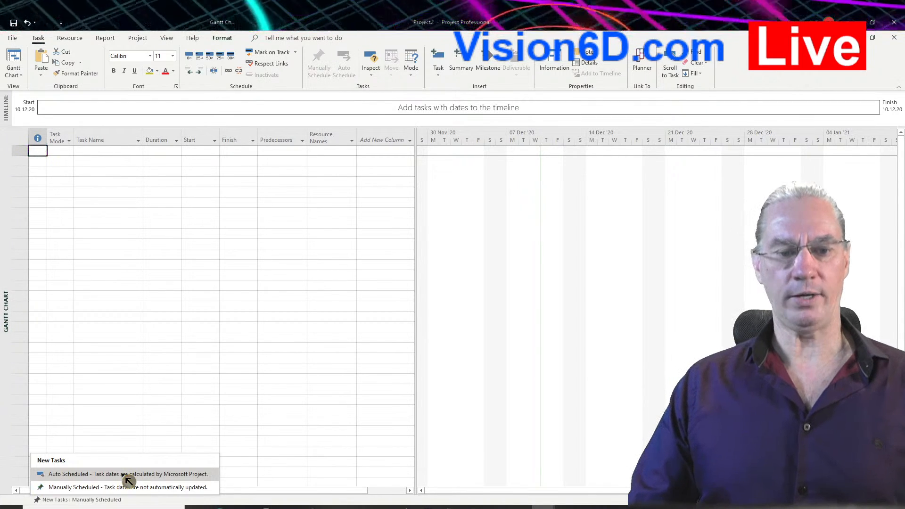
pyautogui.click(123, 474)
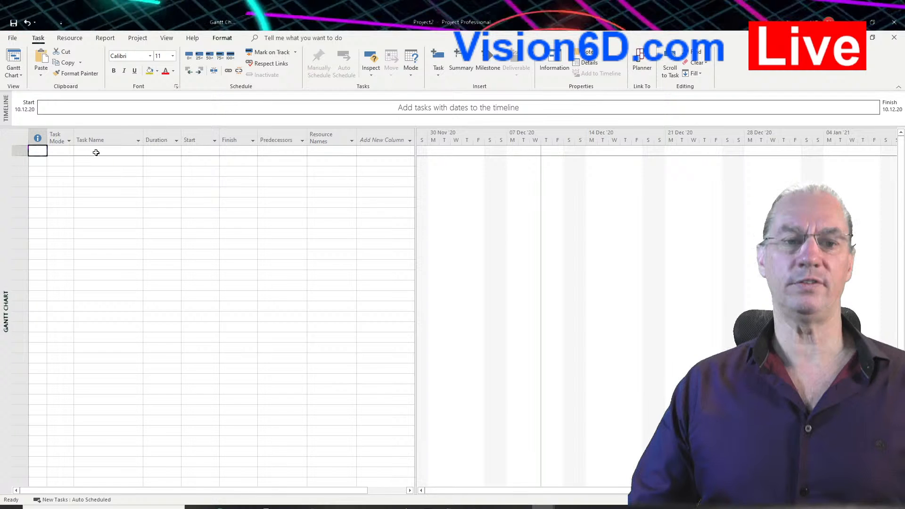
# Add two tasks named Initiation and Define scope in the first two rows of the task table
pyautogui.click(156, 137)
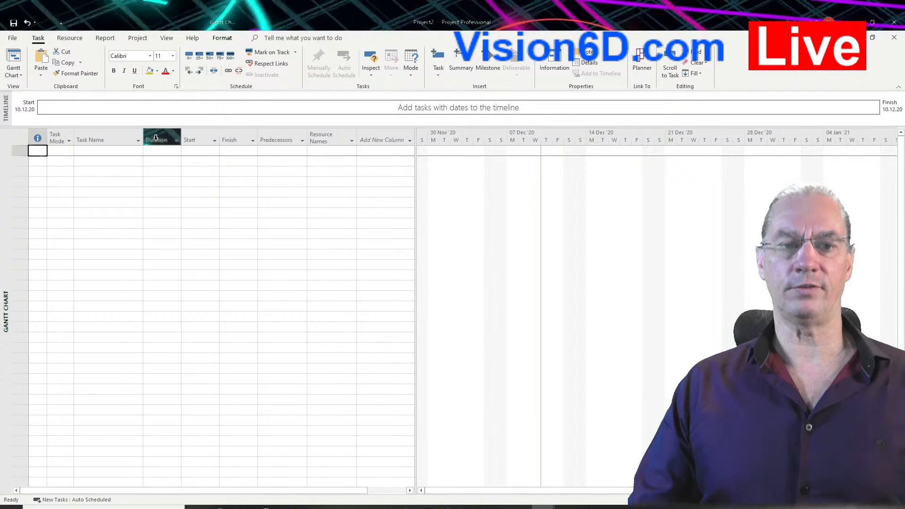
pyautogui.click(307, 143)
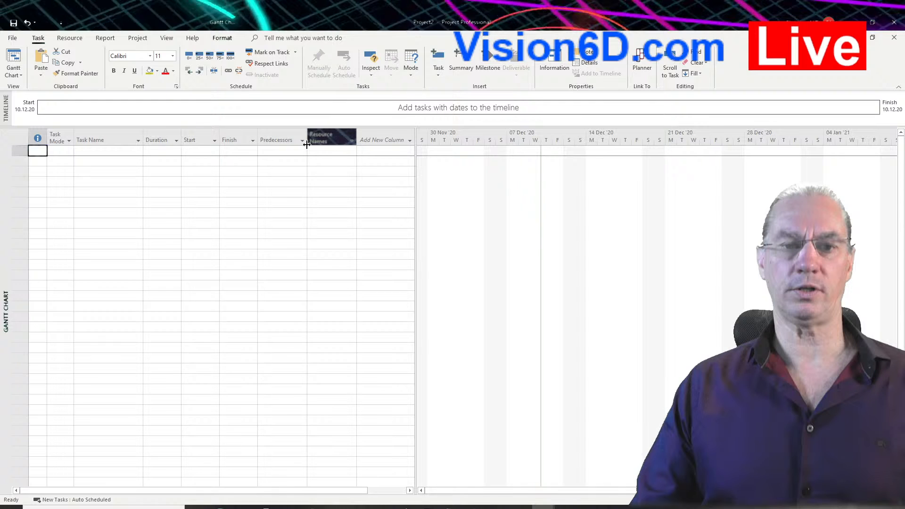
pyautogui.click(87, 151)
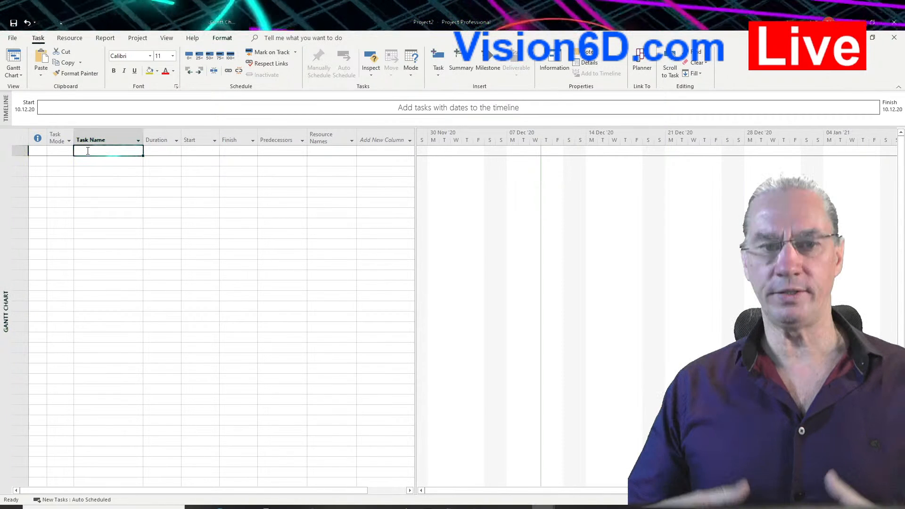
pyautogui.write('Init')
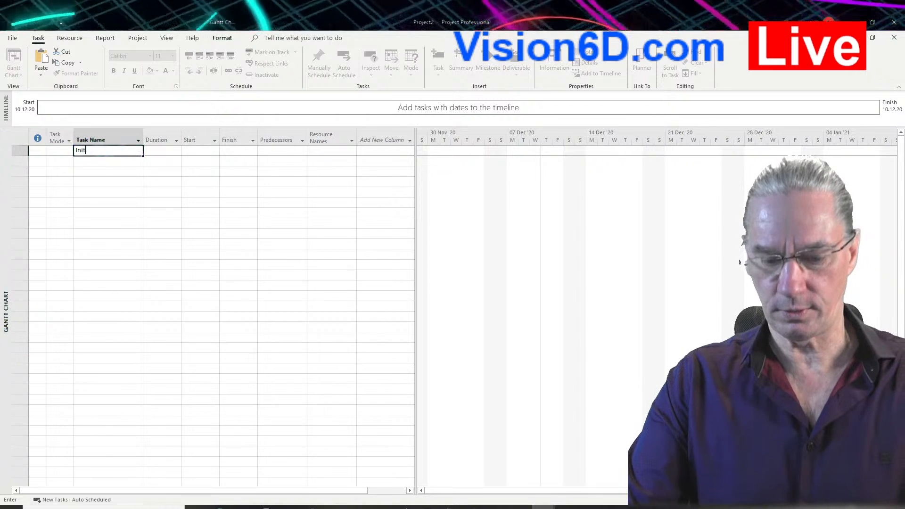
pyautogui.write('iation')
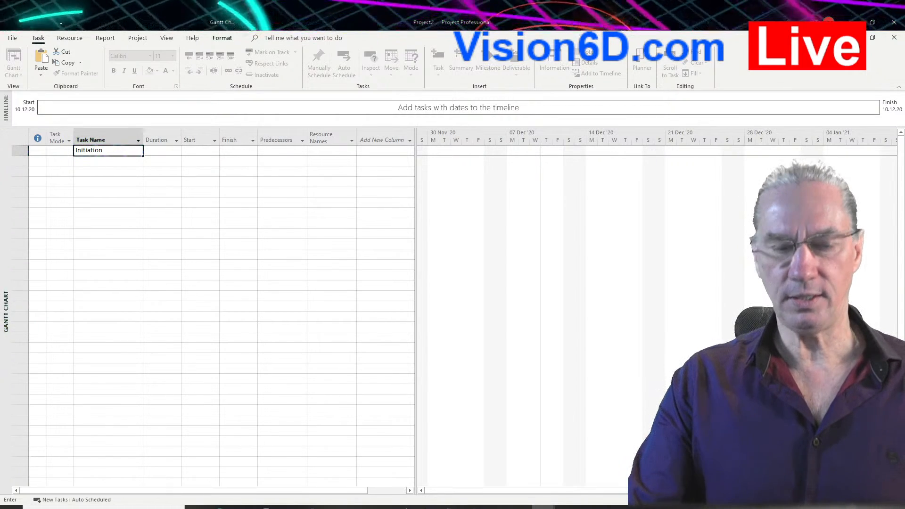
pyautogui.press('Return')
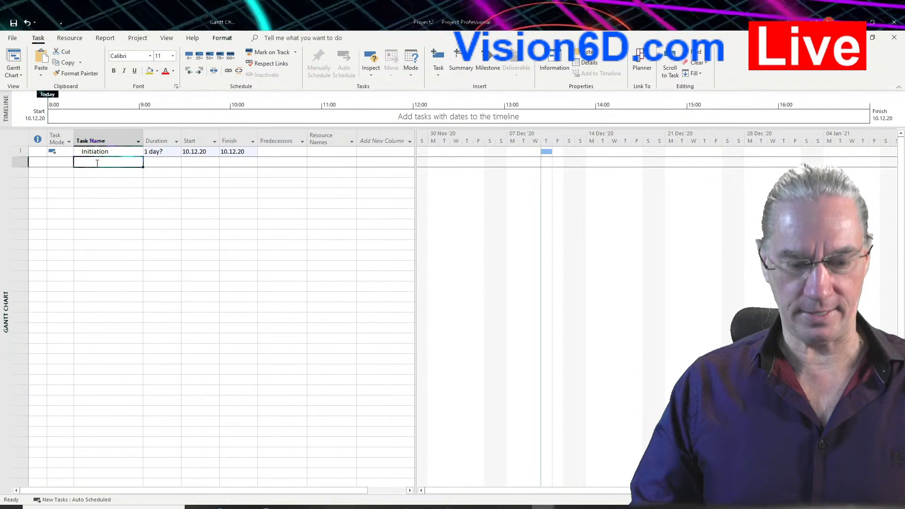
pyautogui.write('Define scope')
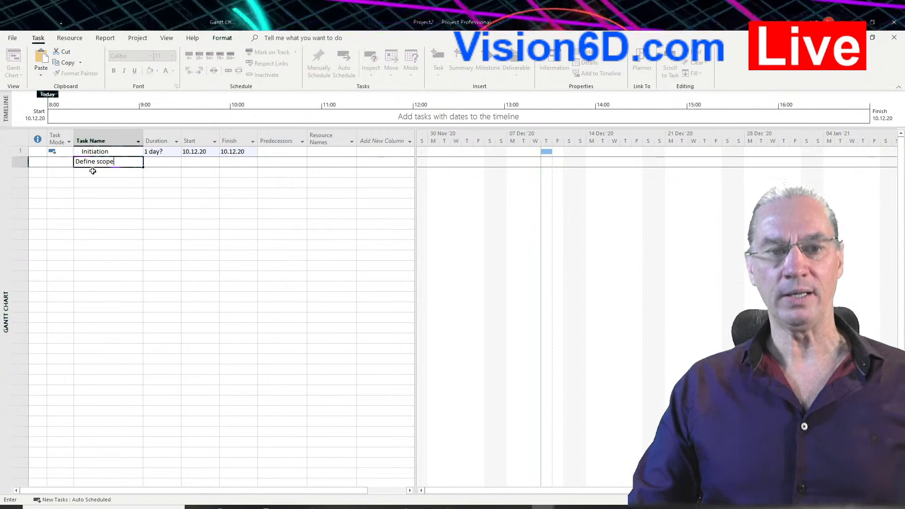
pyautogui.press('Return')
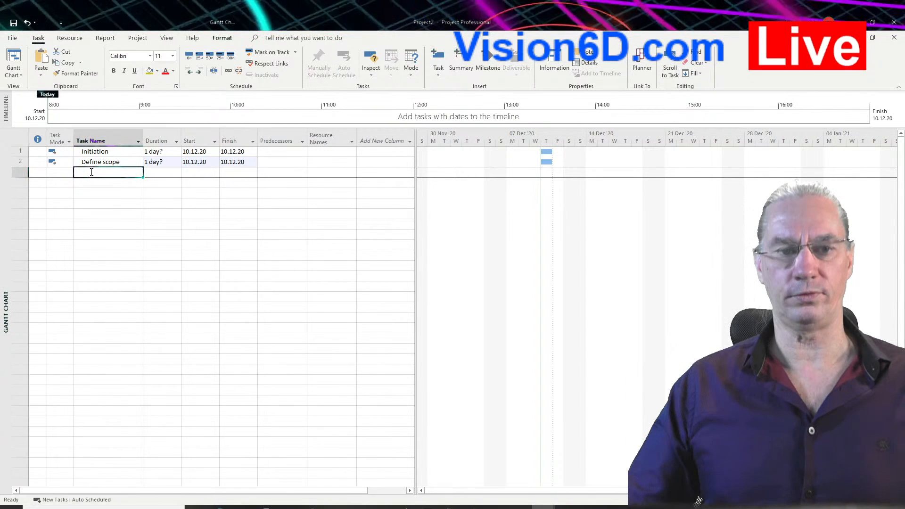
# Add tasks named Define stakeholders and Planning in the next two rows of the task table
pyautogui.write('Define st')
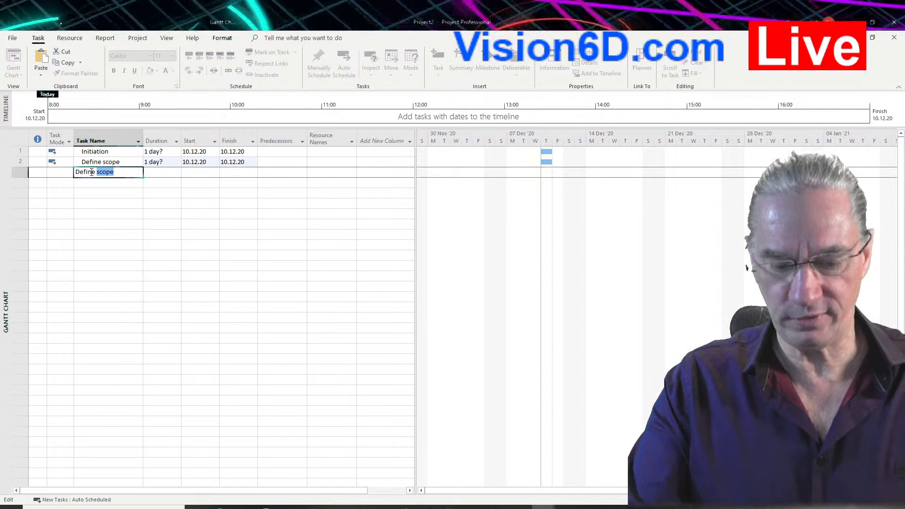
pyautogui.write('ake')
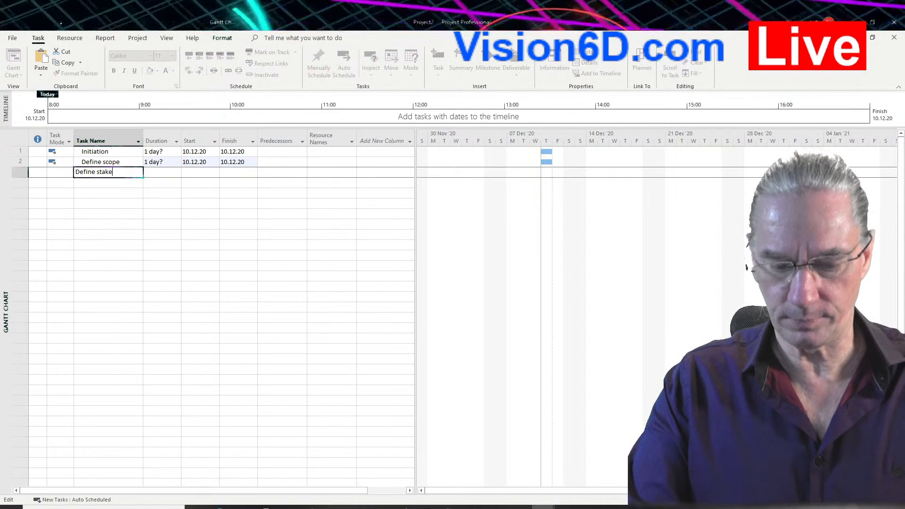
pyautogui.write('holders')
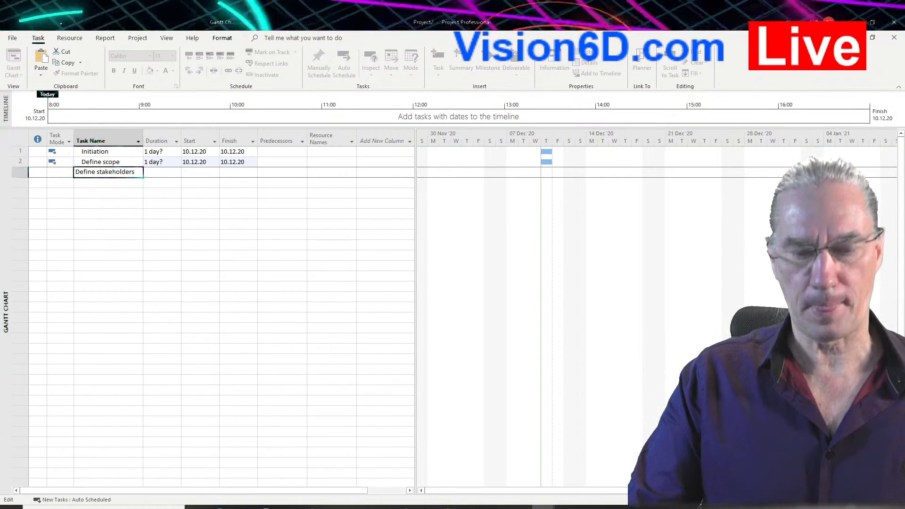
pyautogui.press('Return')
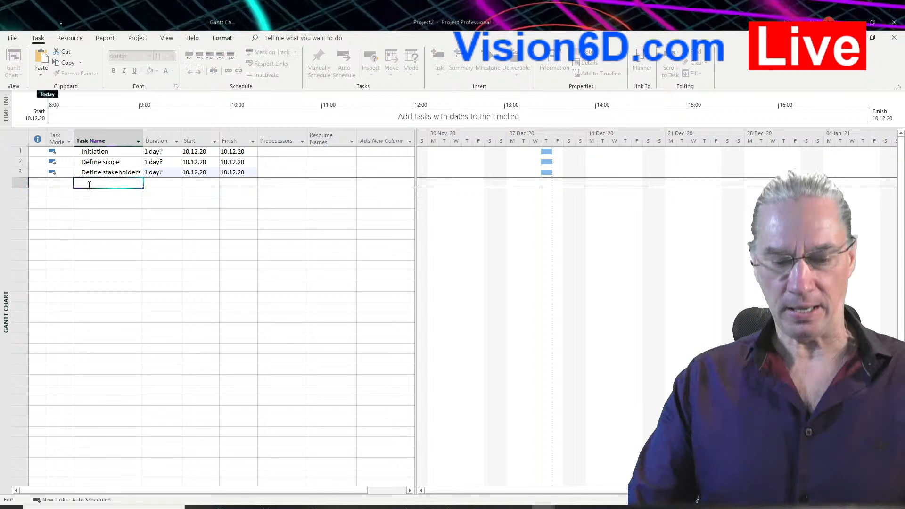
pyautogui.write('Plannin')
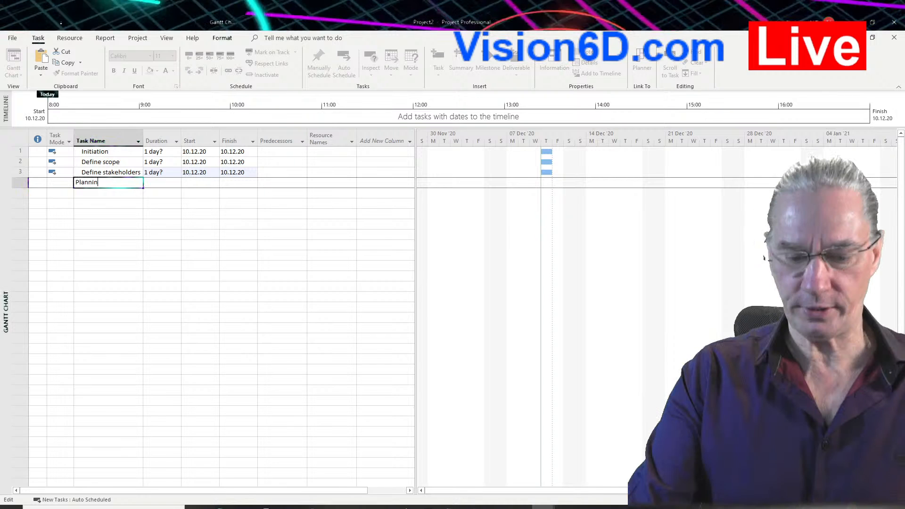
pyautogui.write('g')
pyautogui.press('Return')
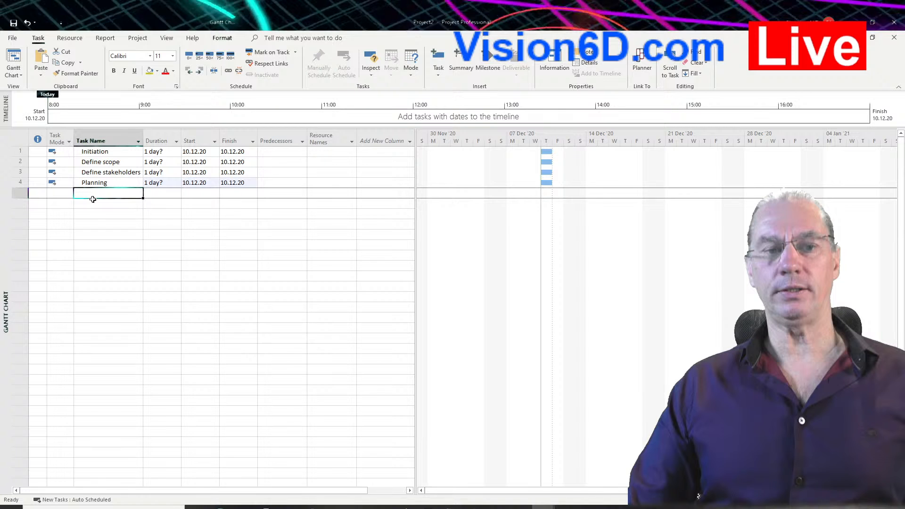
# Add tasks named Macro Plannning and Budget in the two rows below Planning
pyautogui.click(97, 193)
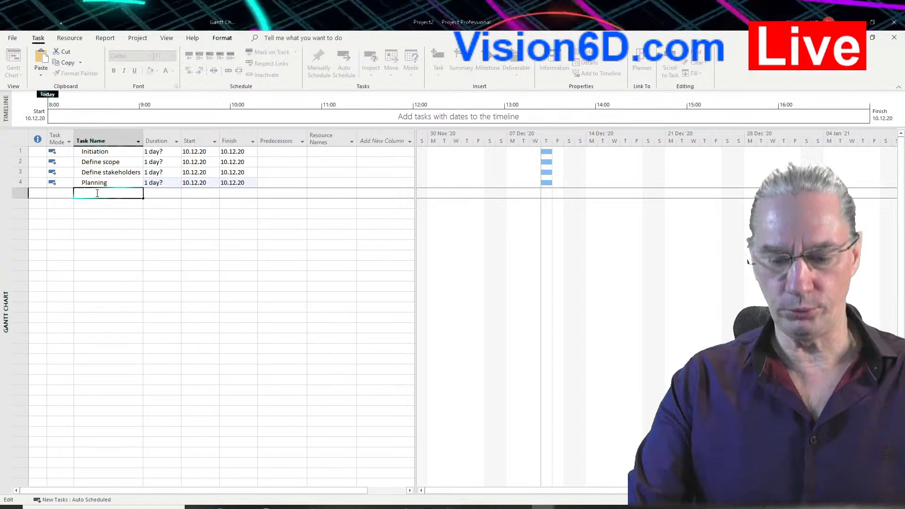
pyautogui.write('Macro ')
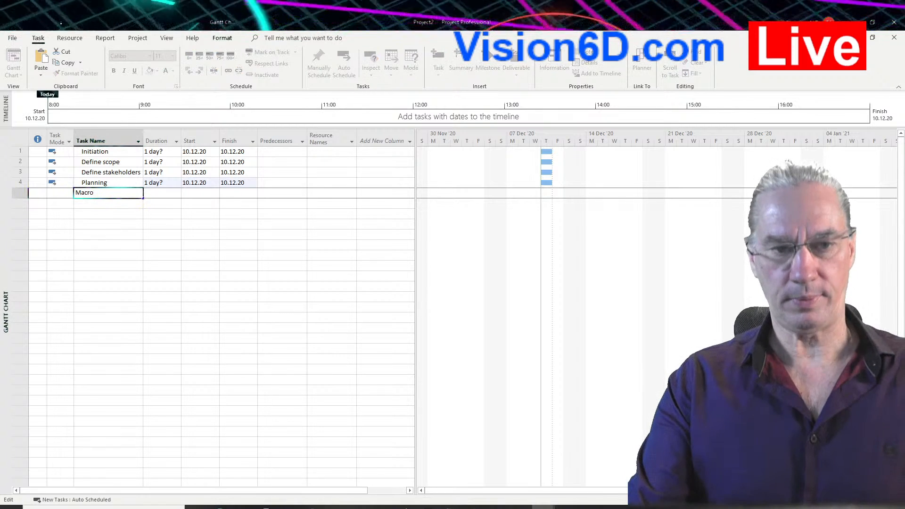
pyautogui.write('Plan')
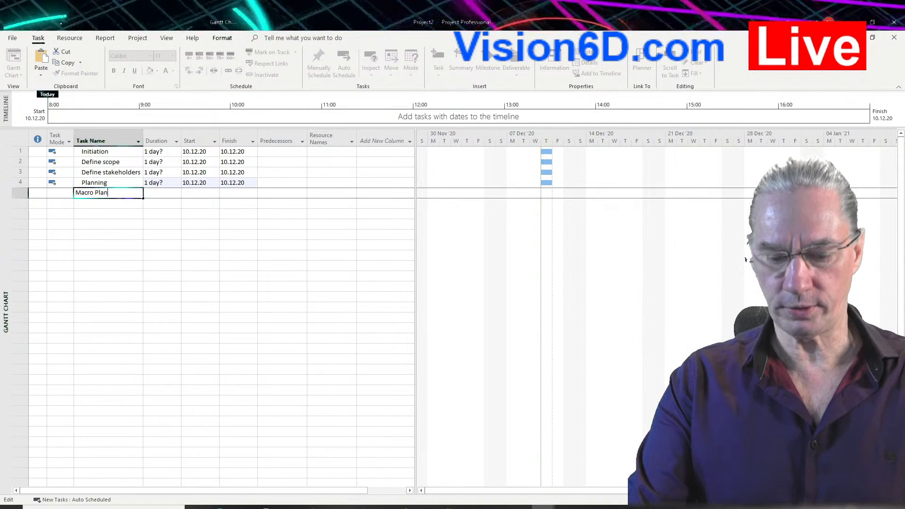
pyautogui.write('nning')
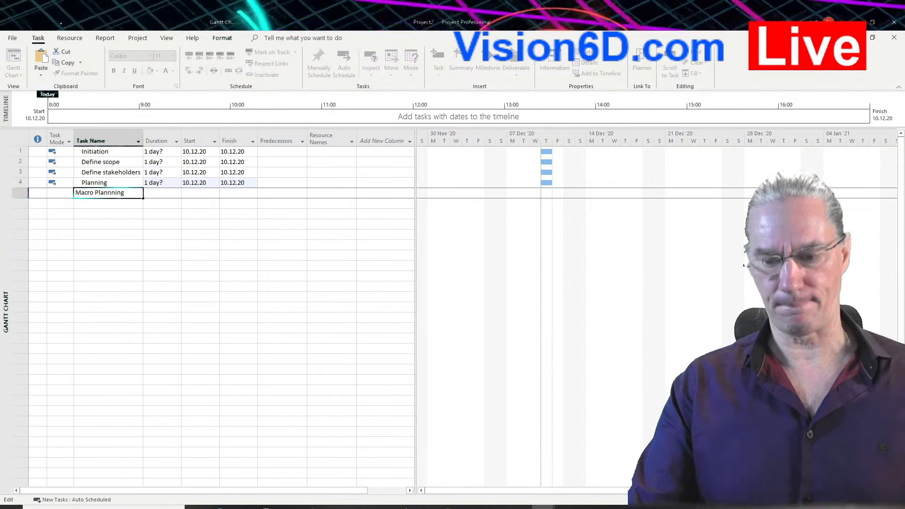
pyautogui.press('Return')
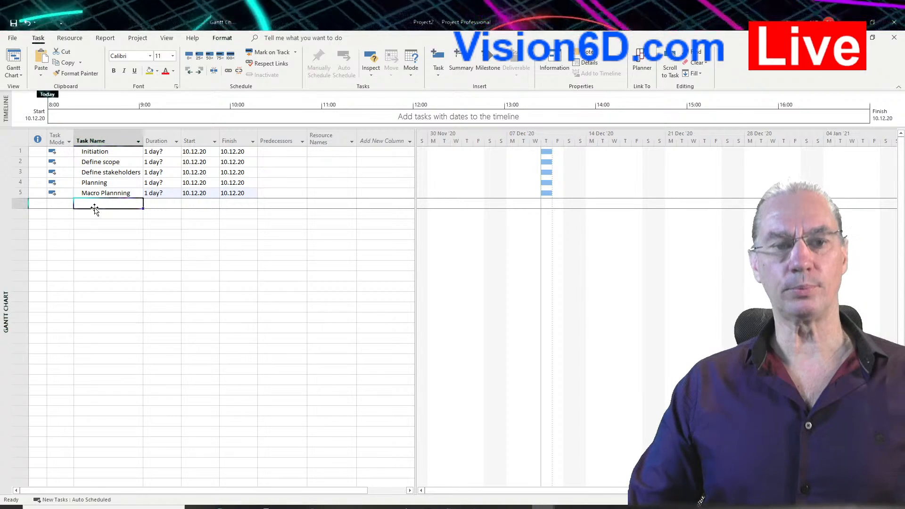
pyautogui.click(94, 205)
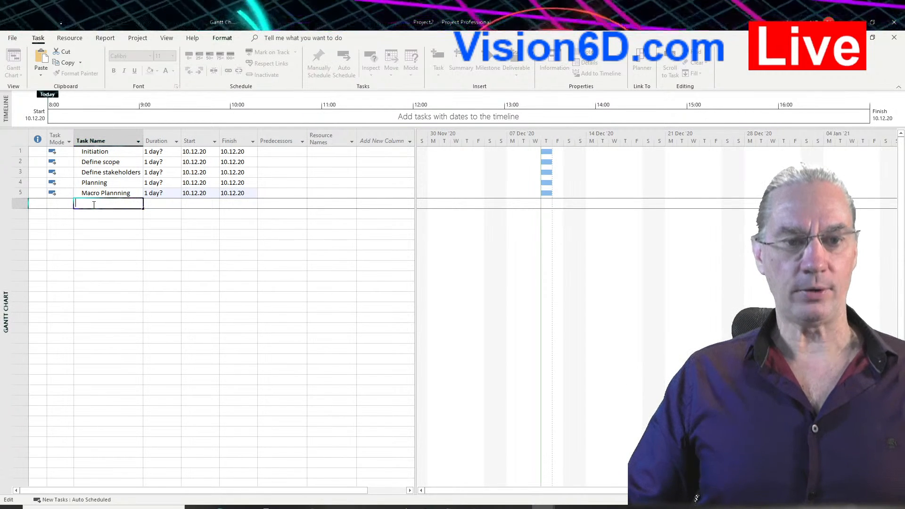
pyautogui.write('Budget')
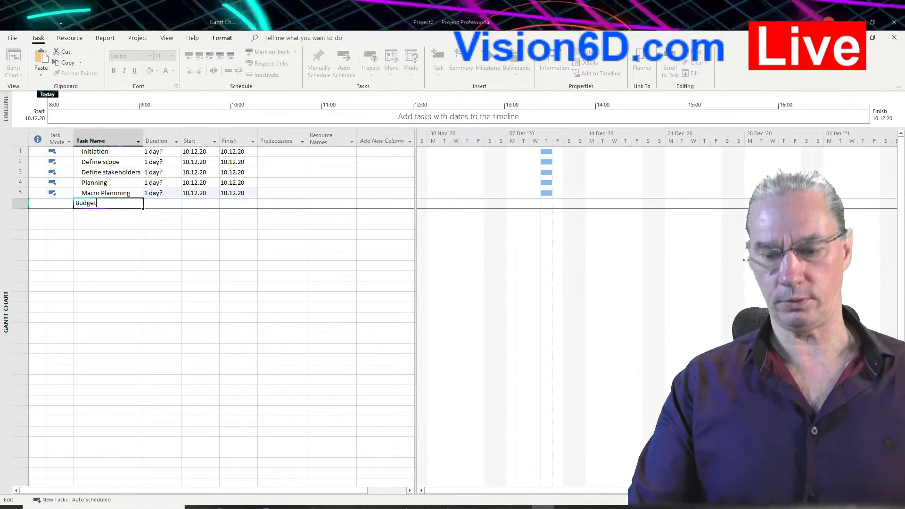
pyautogui.press('Return')
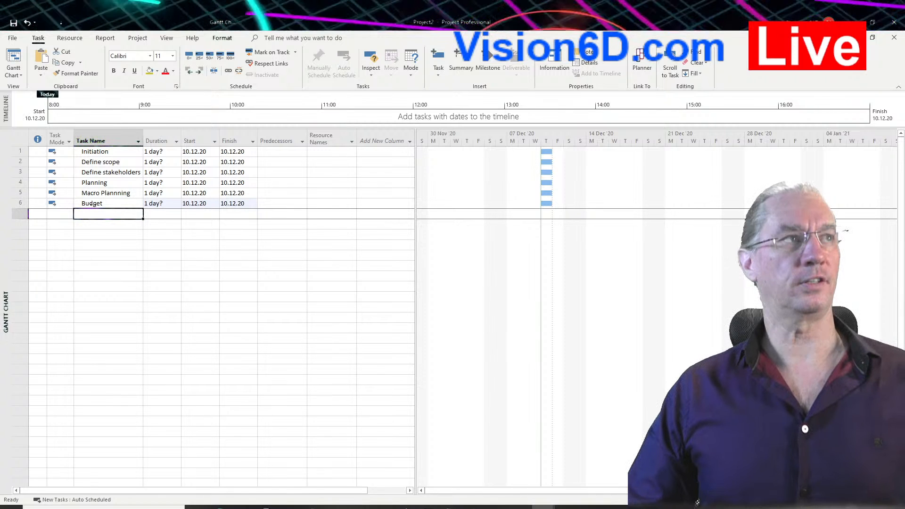
# Add a task named Approval Decision in the row below Budget
pyautogui.click(87, 215)
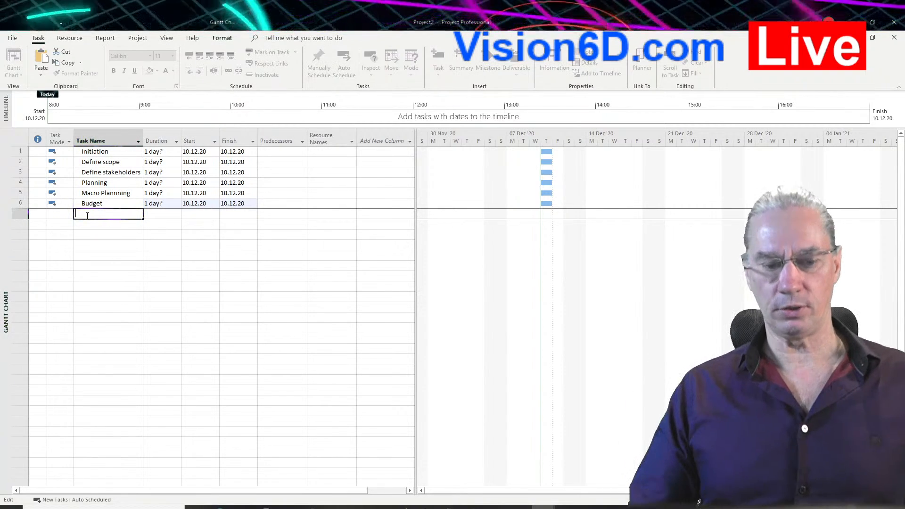
pyautogui.write('Appr')
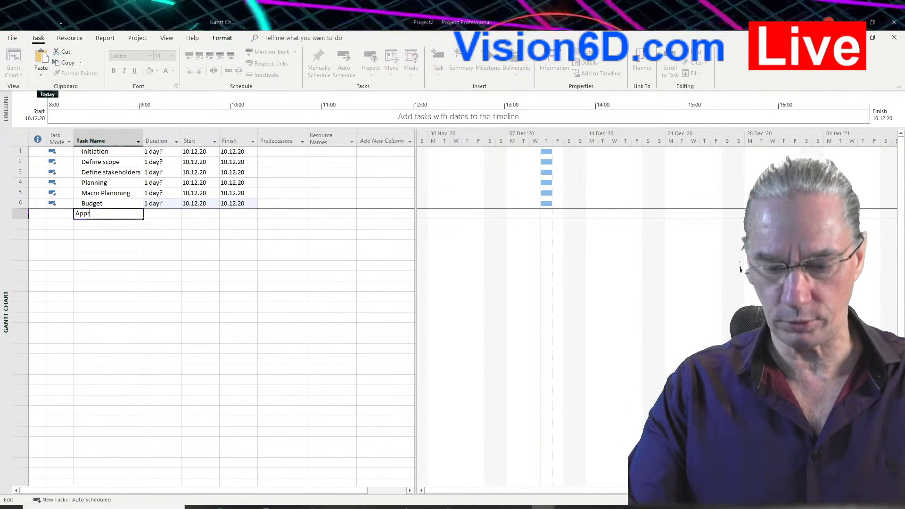
pyautogui.write('oval ')
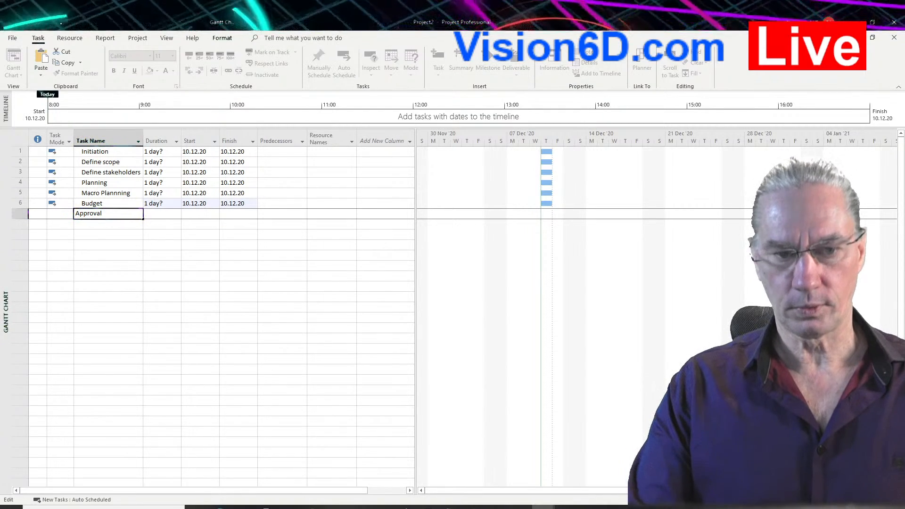
pyautogui.write('Deci')
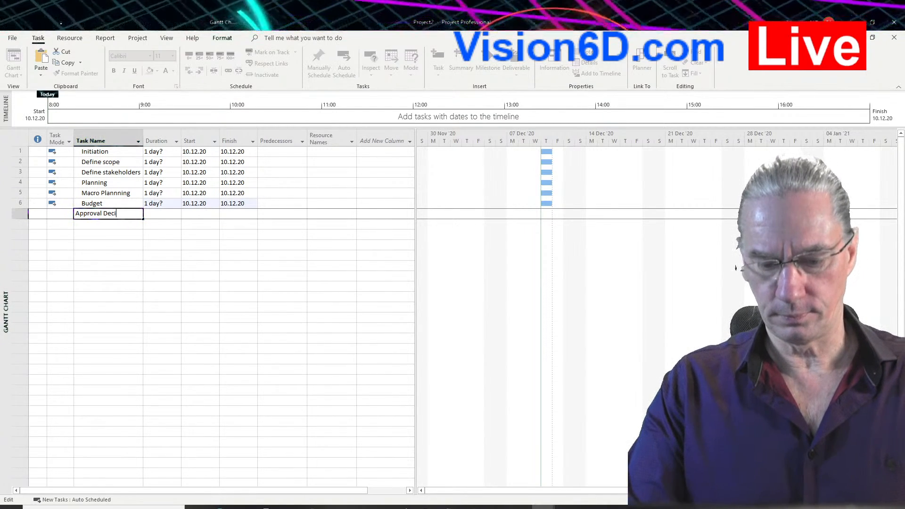
pyautogui.write('sion')
pyautogui.press('Return')
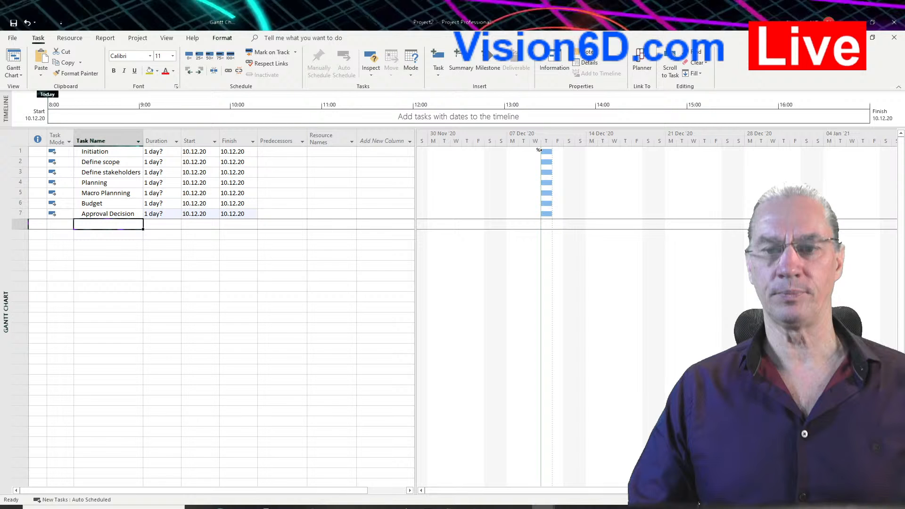
# Review the task mode choices for the Approval Decision task, keeping Auto Scheduled selected
pyautogui.moveTo(541, 151)
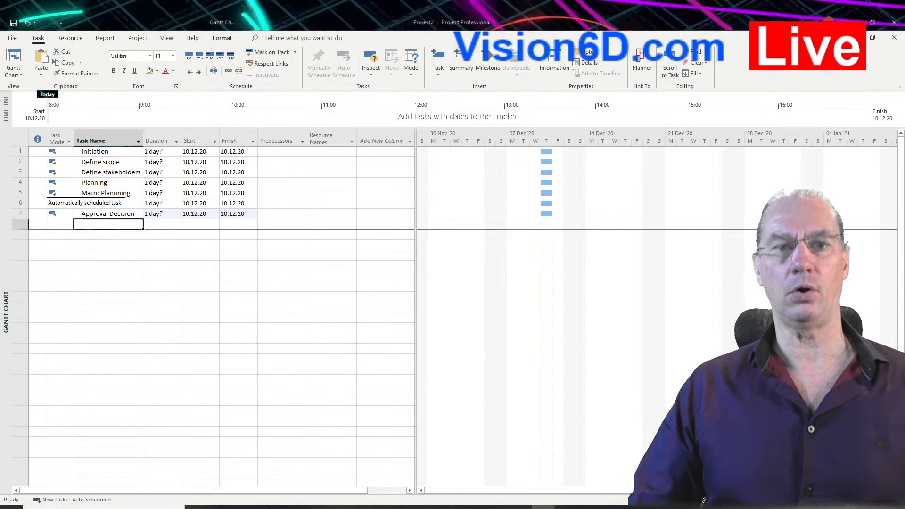
pyautogui.click(69, 217)
pyautogui.click(69, 216)
pyautogui.click(70, 214)
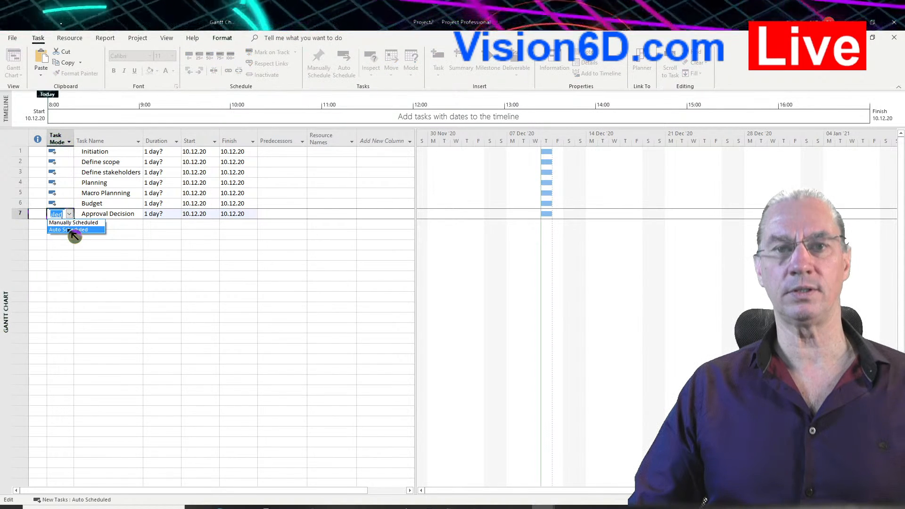
pyautogui.click(72, 230)
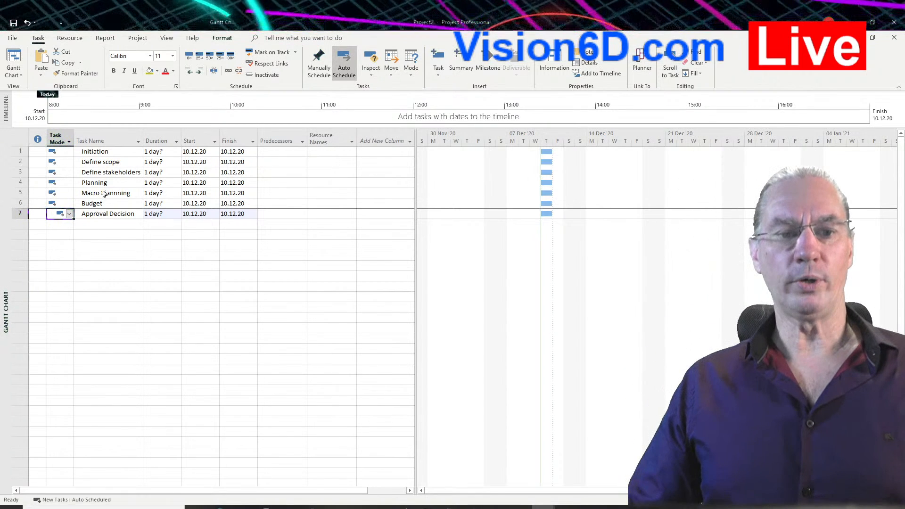
# Add a task named Execution / Realisation in the row below Approval Decision
pyautogui.click(92, 226)
pyautogui.write('Execu')
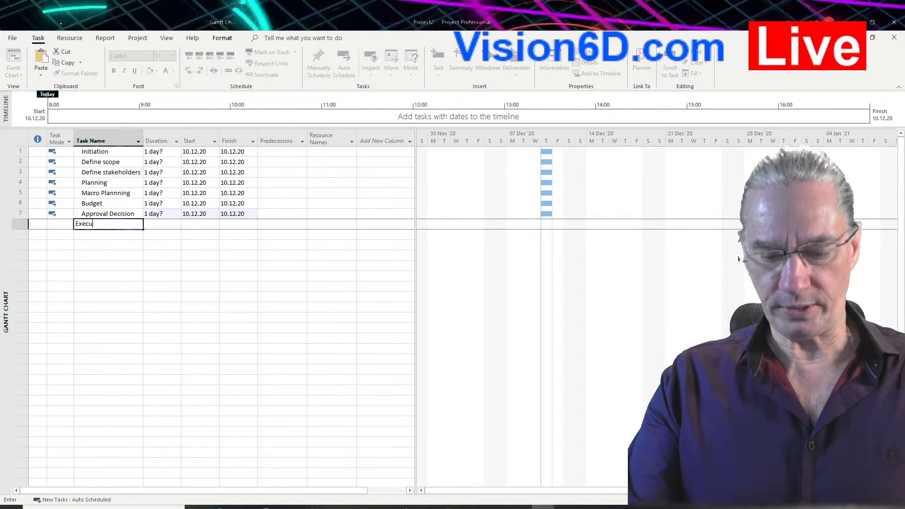
pyautogui.write('tion')
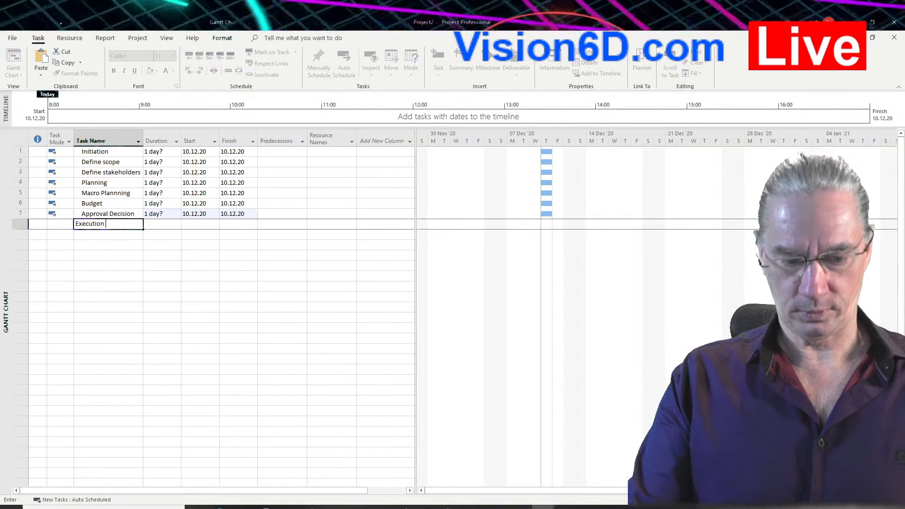
pyautogui.write(' / Realisation')
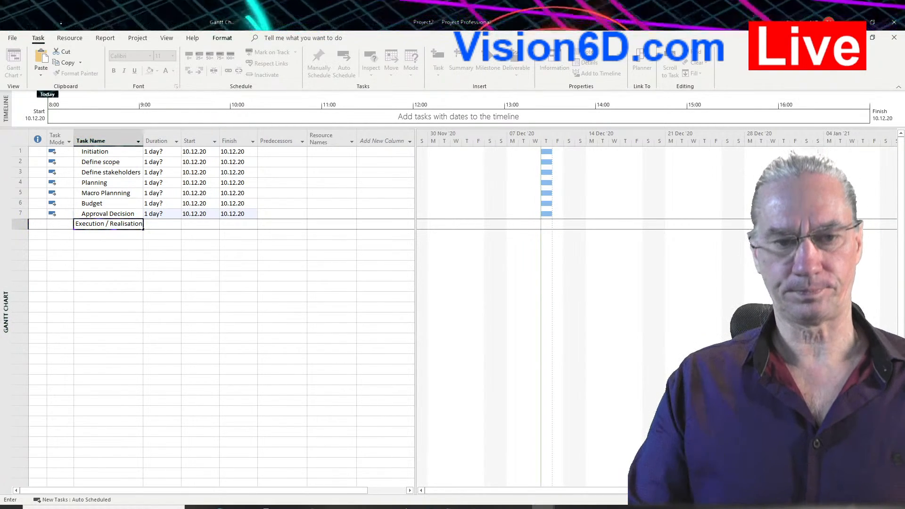
pyautogui.press('Return')
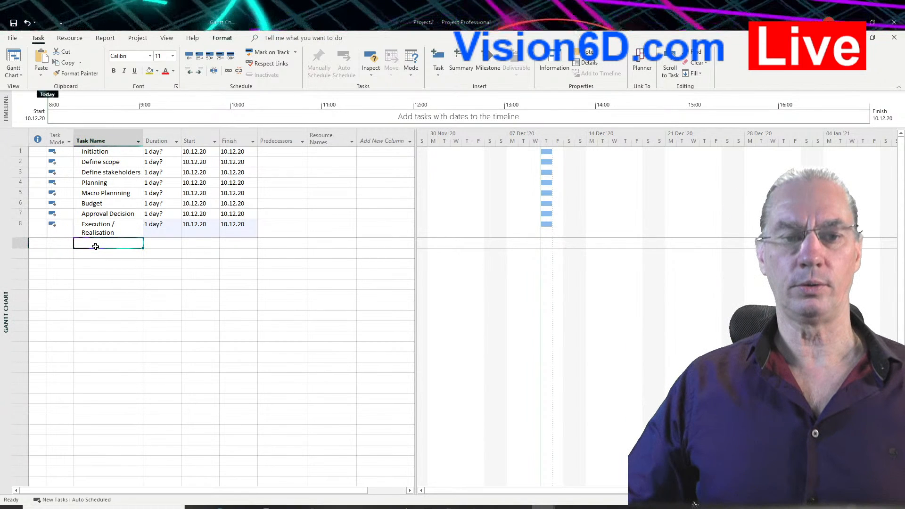
# Add tasks named Conception and Development in the two rows below Execution / Realisation
pyautogui.click(96, 246)
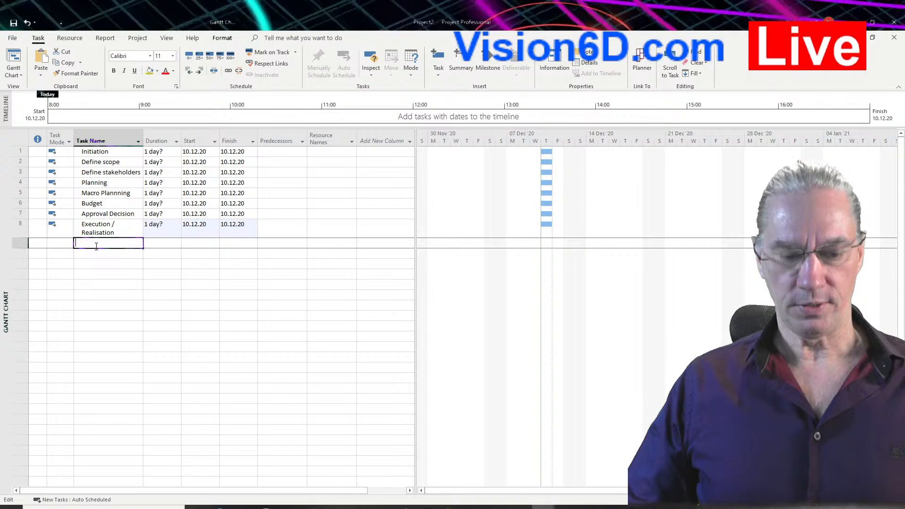
pyautogui.write('Conception')
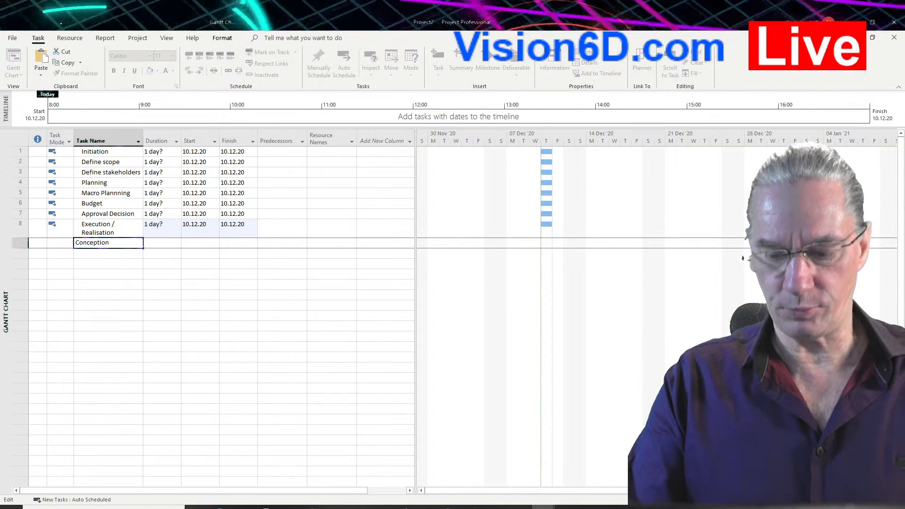
pyautogui.press('Return')
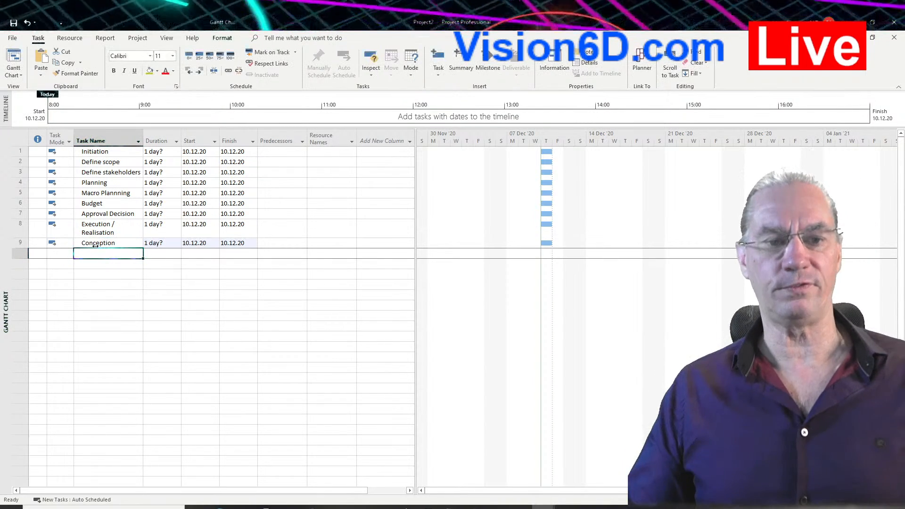
pyautogui.write('Deve')
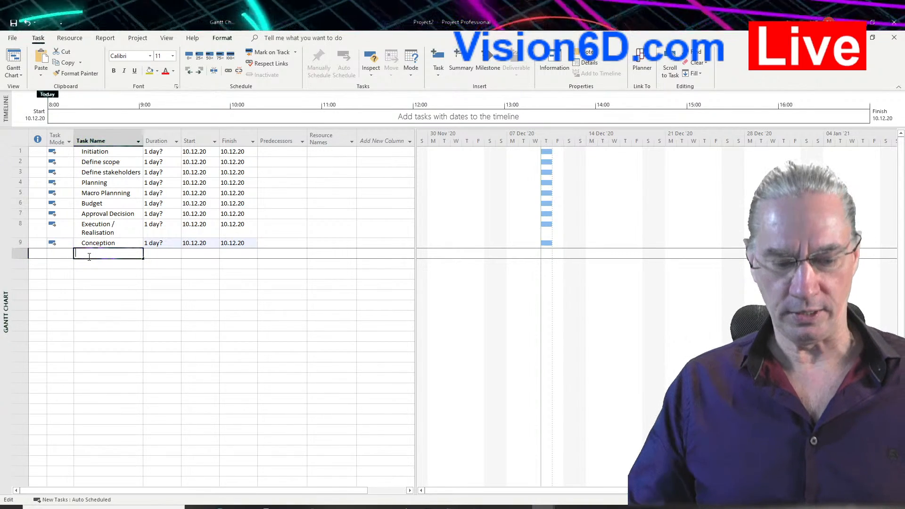
pyautogui.write('lopment')
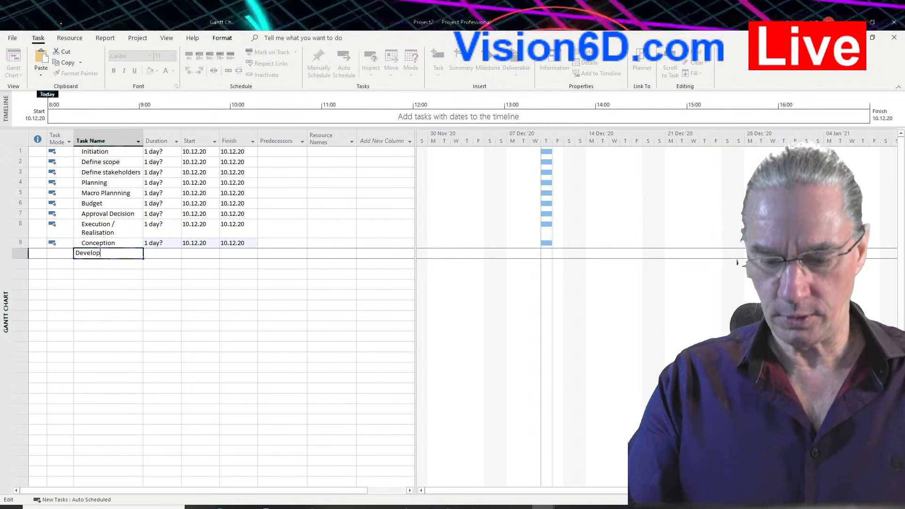
pyautogui.press('Return')
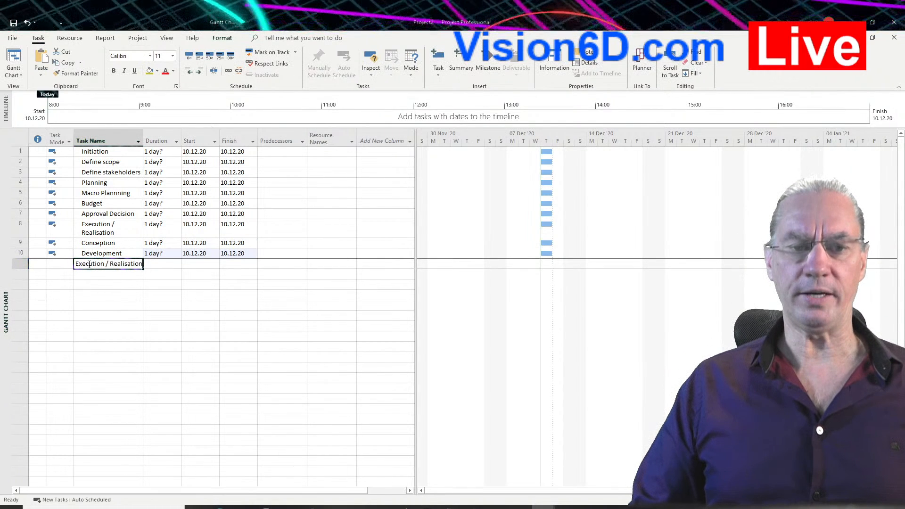
# Clear the prefilled text in the row below Development and add a task named Integration there
pyautogui.press('BackSpace')
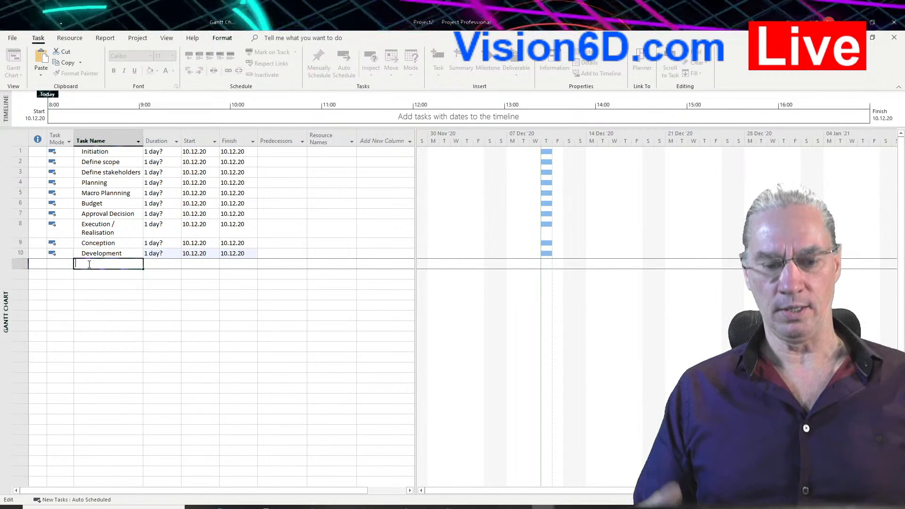
pyautogui.write('Integration')
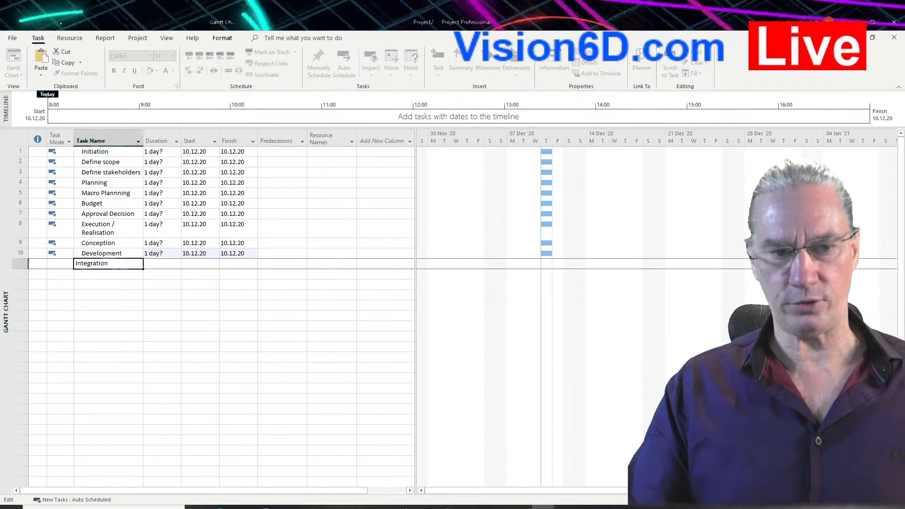
pyautogui.press('Return')
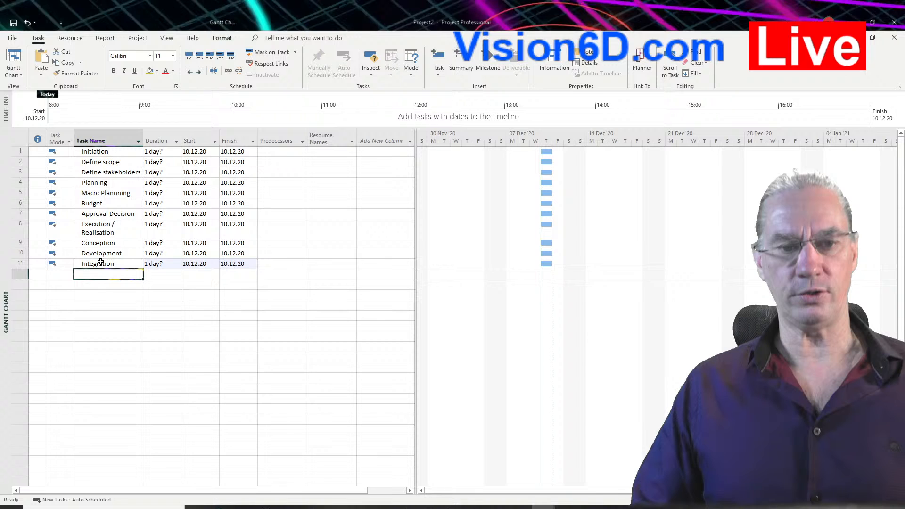
# Insert a new task named Installation between Conception and Development
pyautogui.rightClick(15, 255)
pyautogui.click(60, 339)
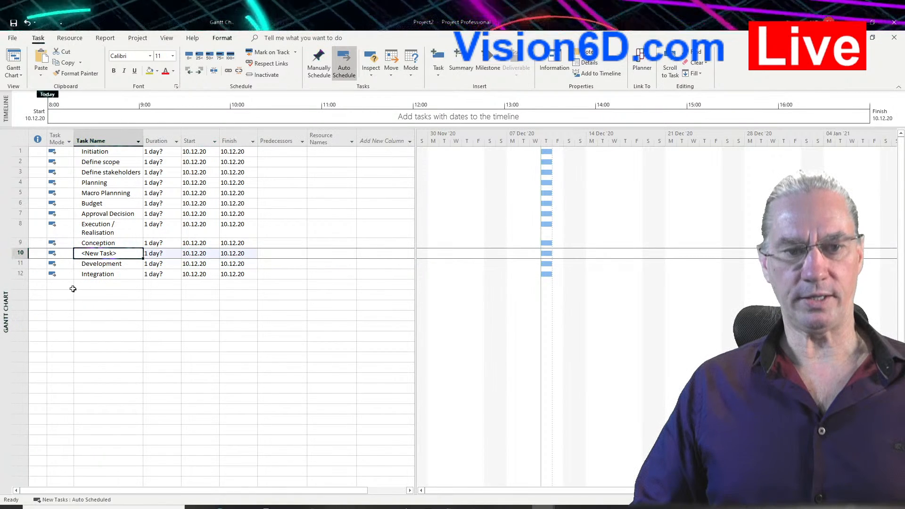
pyautogui.press('BackSpace')
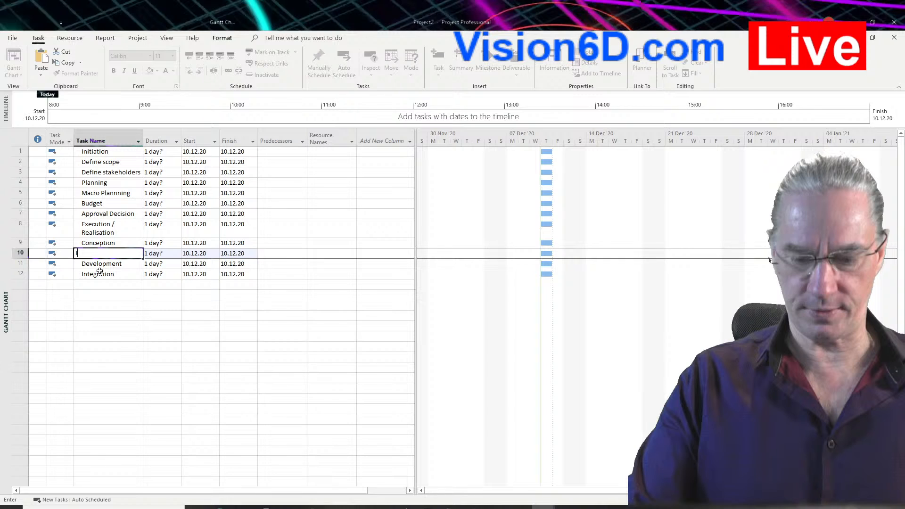
pyautogui.write('Installation')
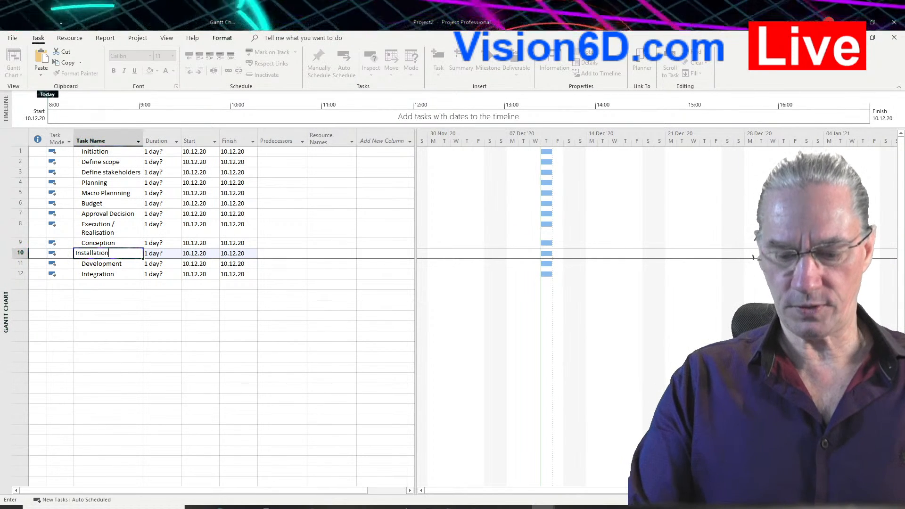
pyautogui.press('Return')
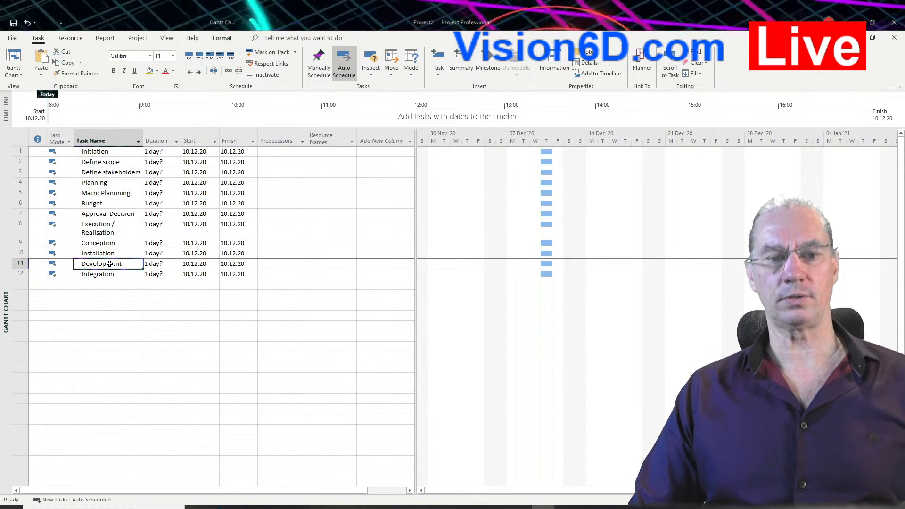
# Add tasks named Training and Test in the two rows below Integration
pyautogui.click(97, 285)
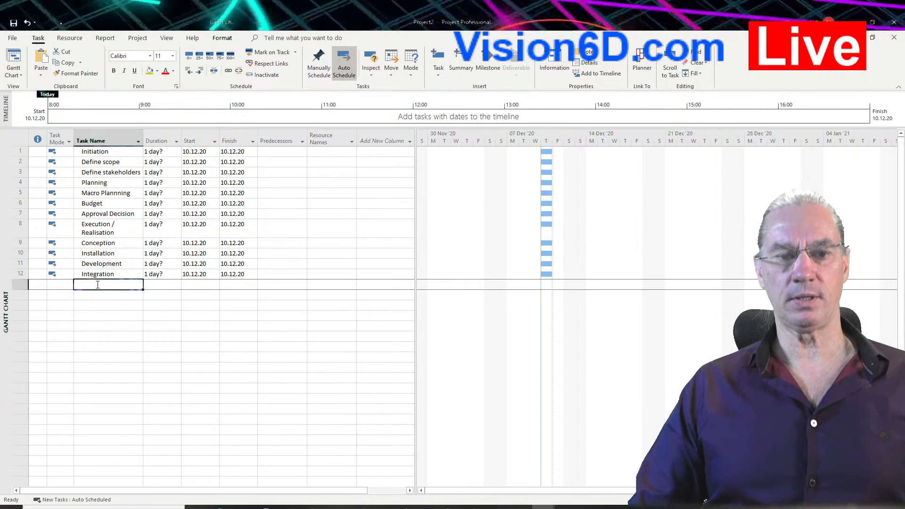
pyautogui.click(98, 285)
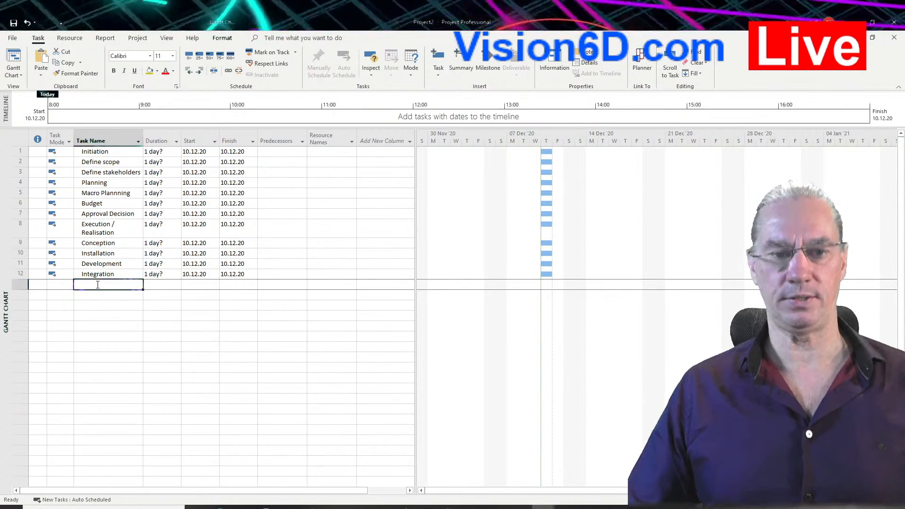
pyautogui.write('Trai')
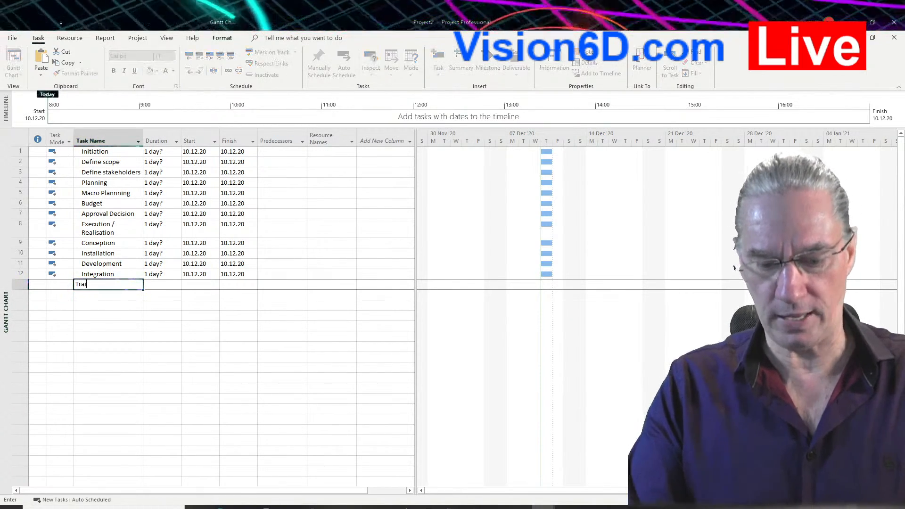
pyautogui.write('ning')
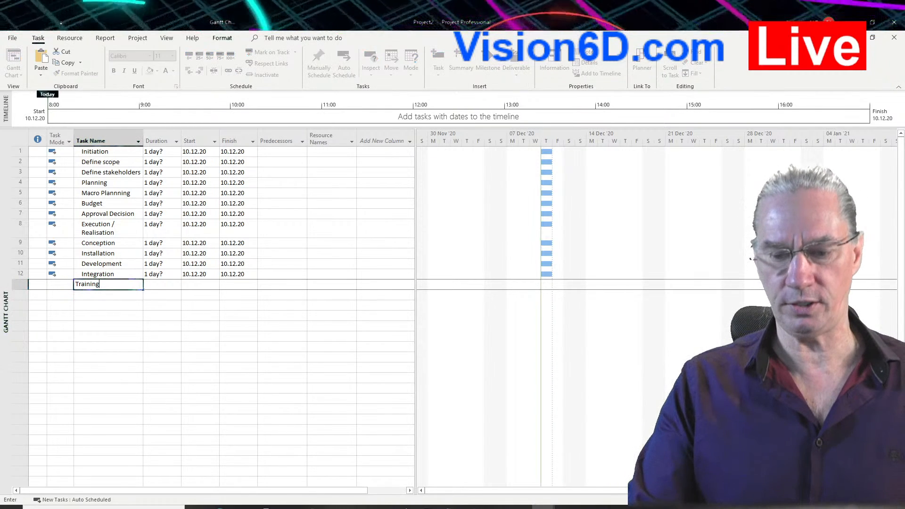
pyautogui.press('Return')
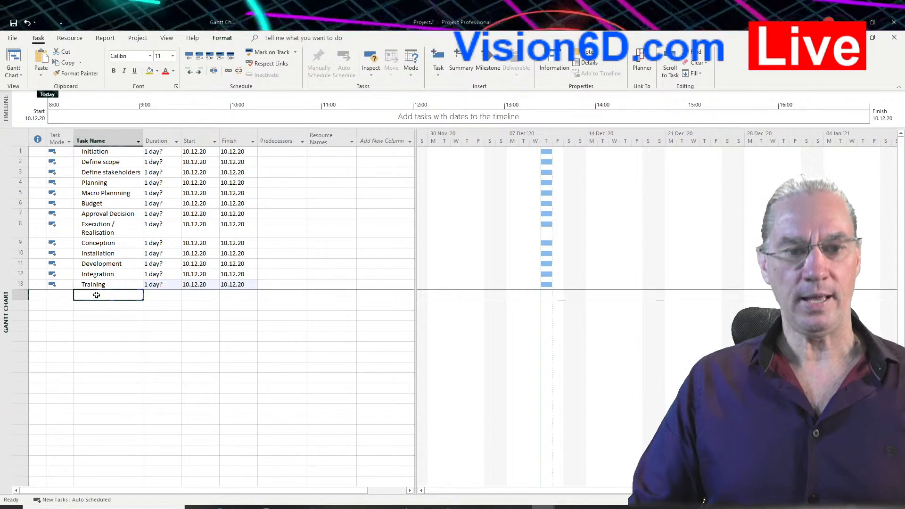
pyautogui.click(97, 295)
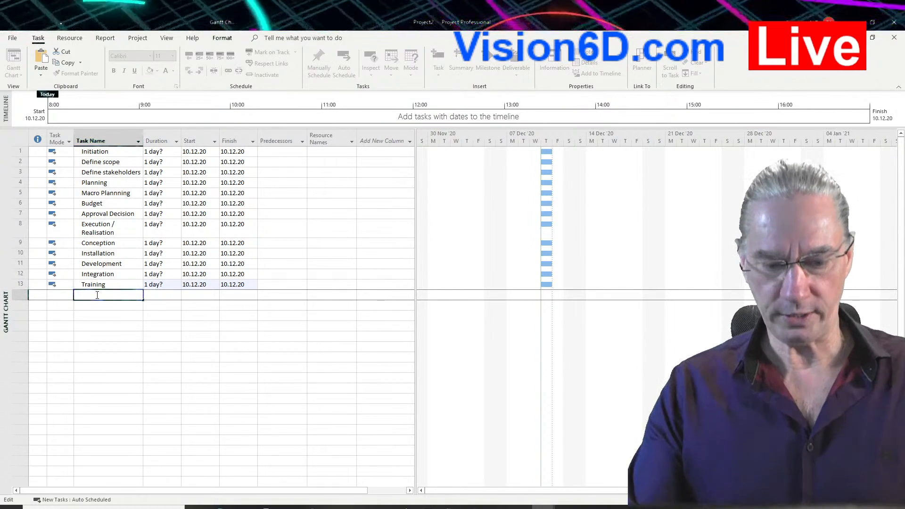
pyautogui.write('Test')
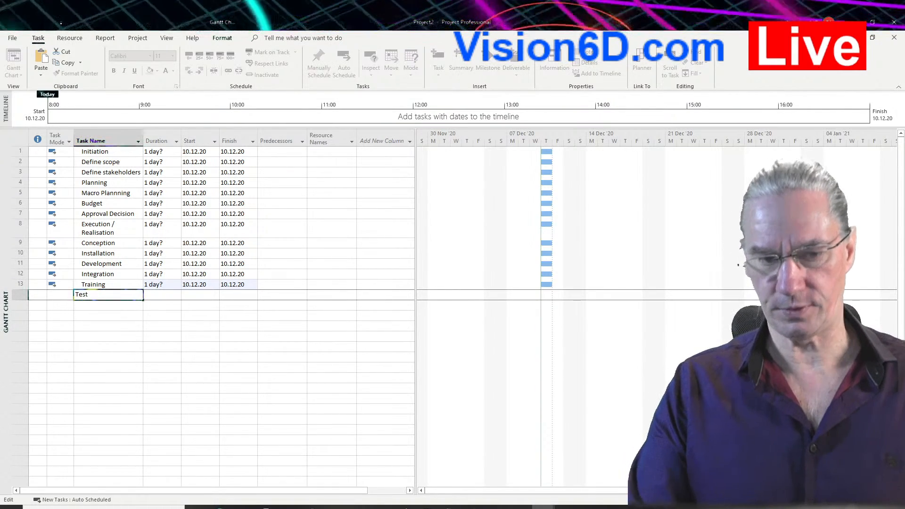
pyautogui.press('Return')
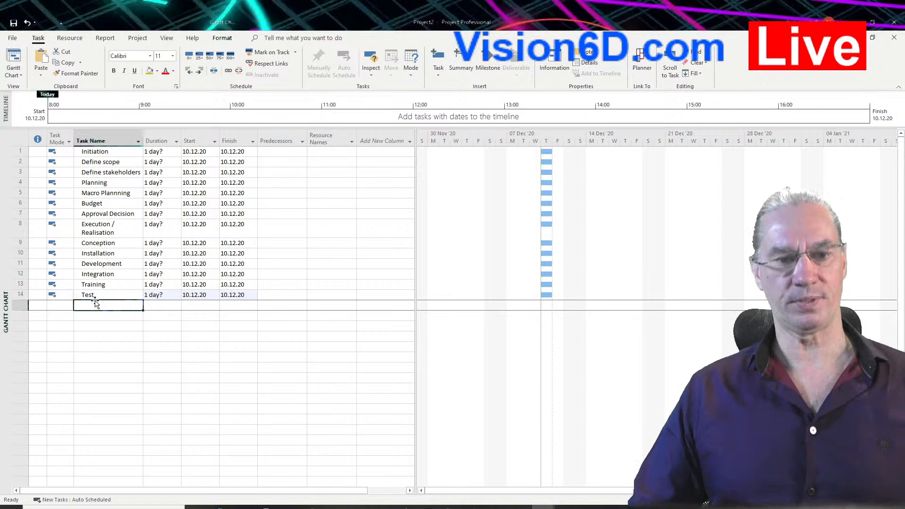
# Add a task named Go to production / operation in the row below Test
pyautogui.click(91, 306)
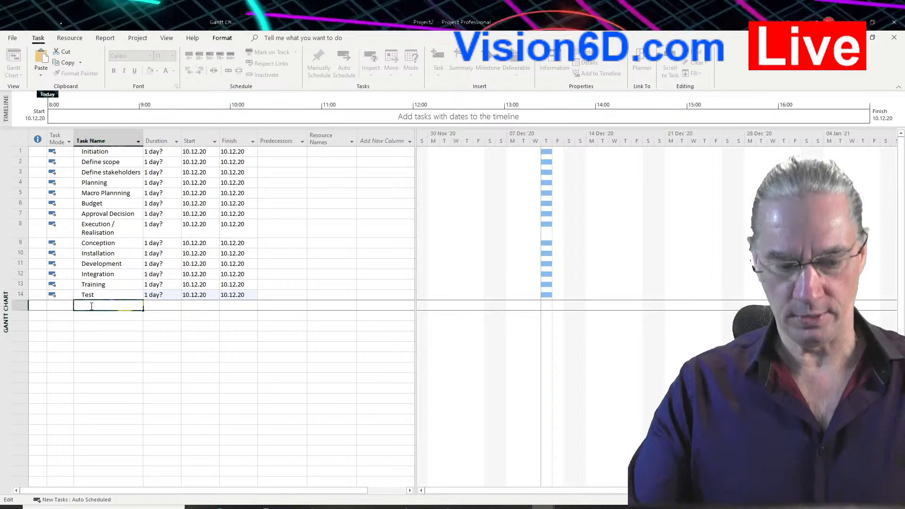
pyautogui.write('Go to ')
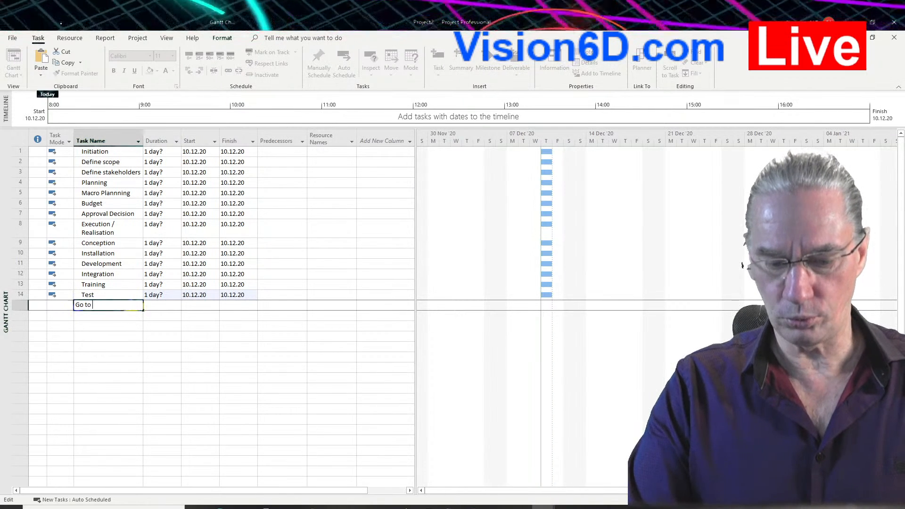
pyautogui.write('production / ')
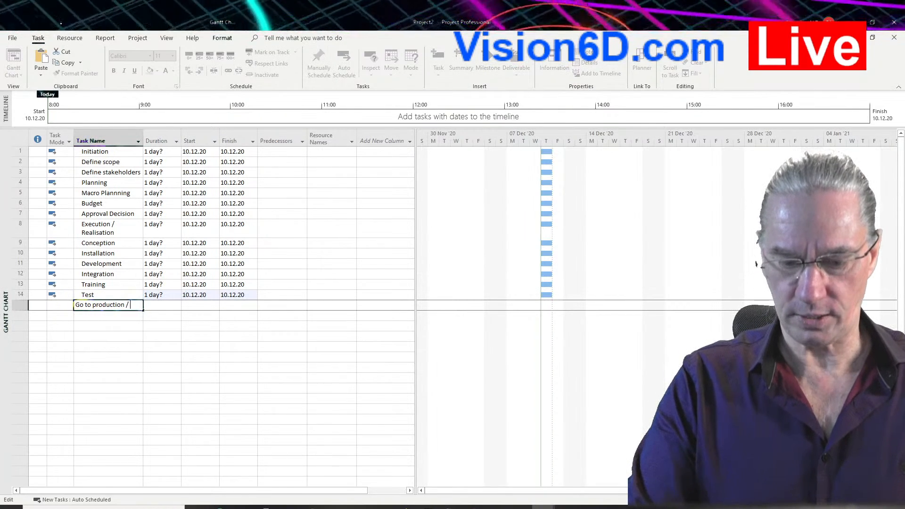
pyautogui.write('operation')
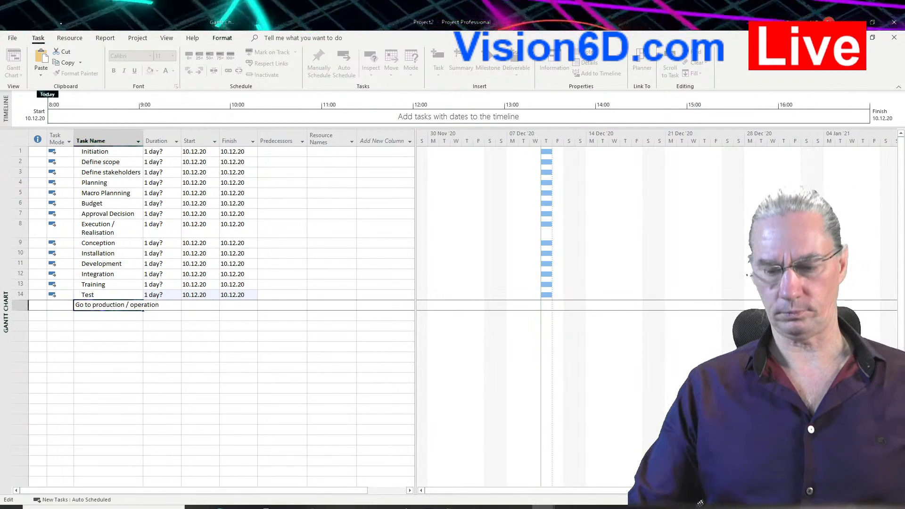
pyautogui.press('Return')
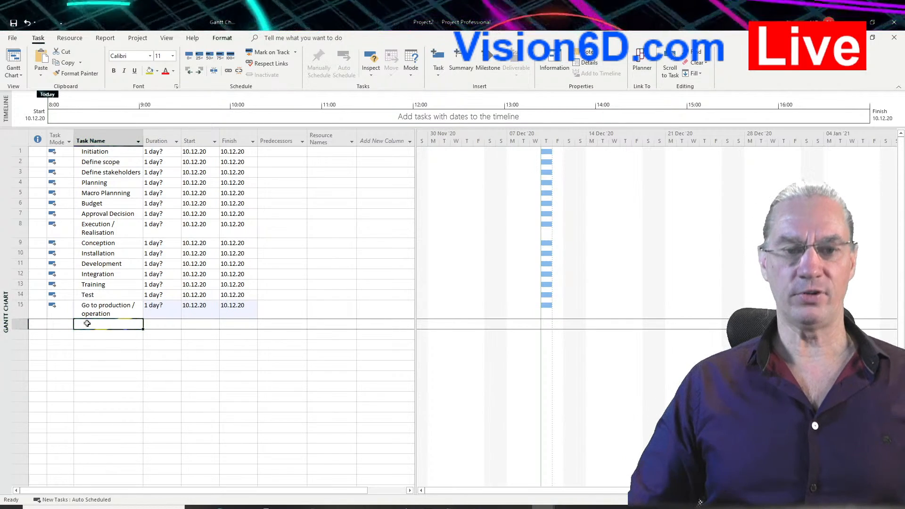
# Add a task named Closing in the row below Go to production / operation
pyautogui.click(87, 323)
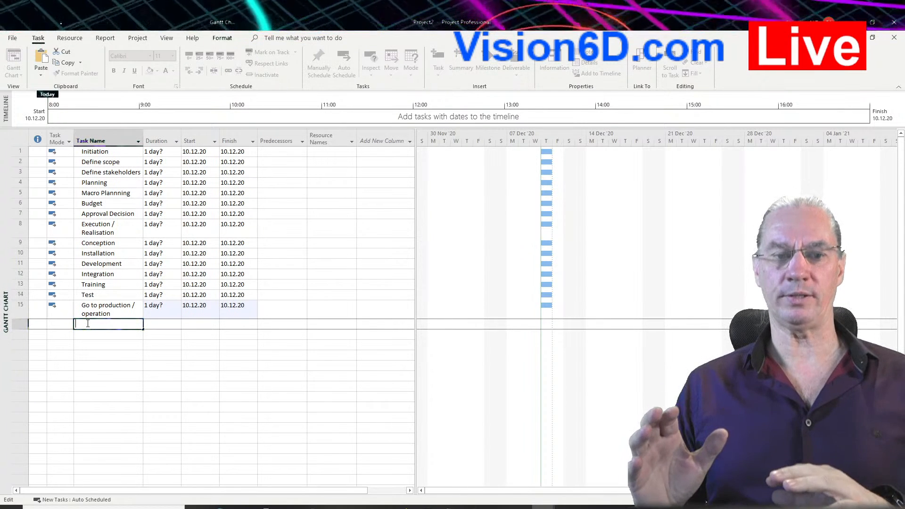
pyautogui.write('Cl')
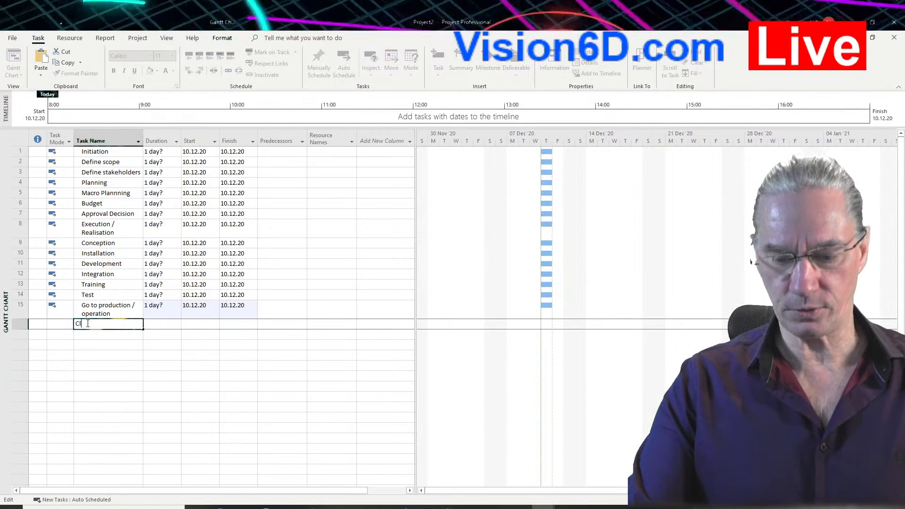
pyautogui.write('osing')
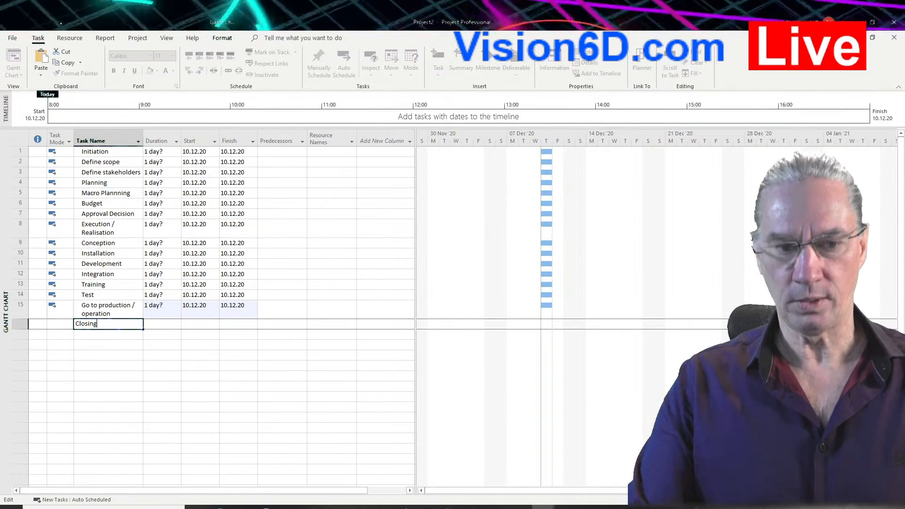
pyautogui.press('Return')
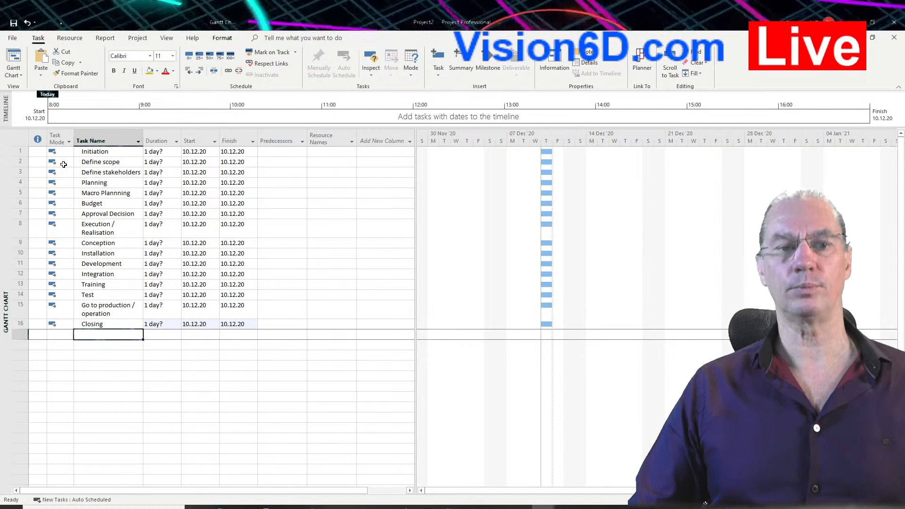
# Indent tasks 2–3, 5–7 and 9–15 as subtasks of Initiation, Planning and Execution / Realisation respectively
pyautogui.moveTo(18, 161); pyautogui.dragTo(16, 172)
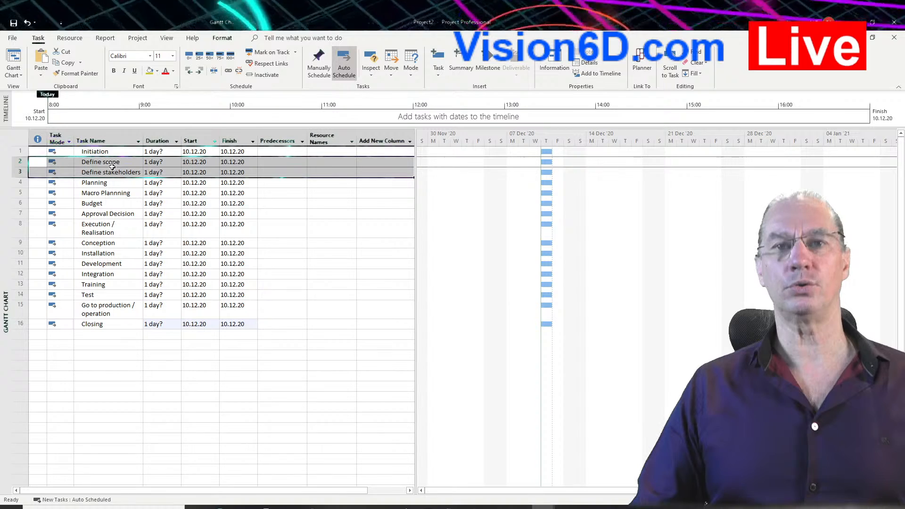
pyautogui.click(200, 71)
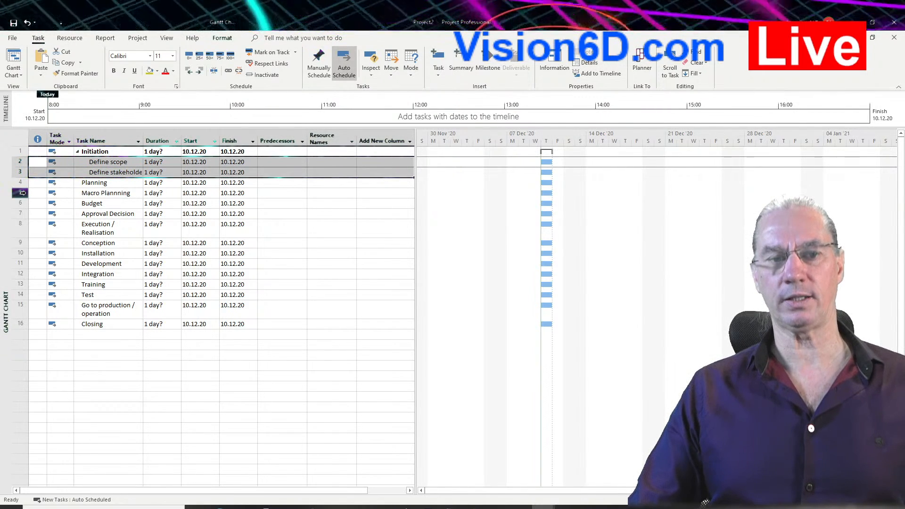
pyautogui.moveTo(22, 192); pyautogui.dragTo(23, 210)
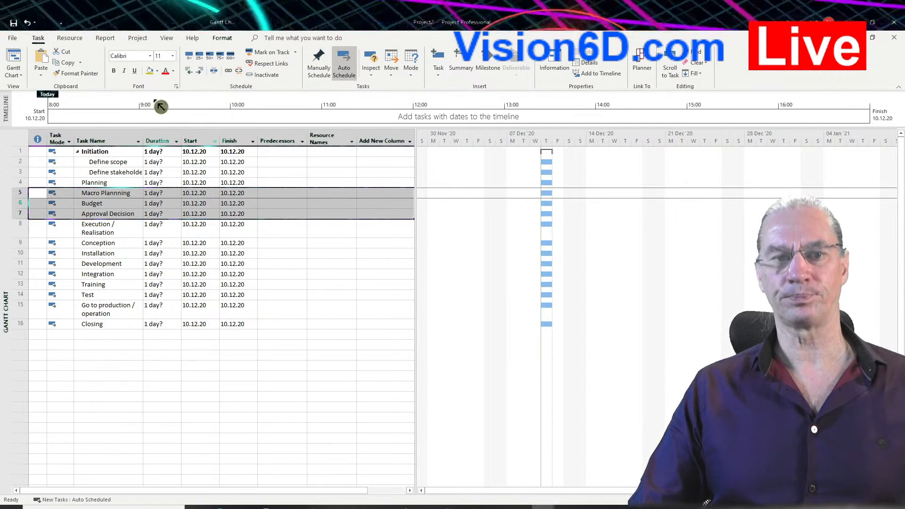
pyautogui.click(199, 71)
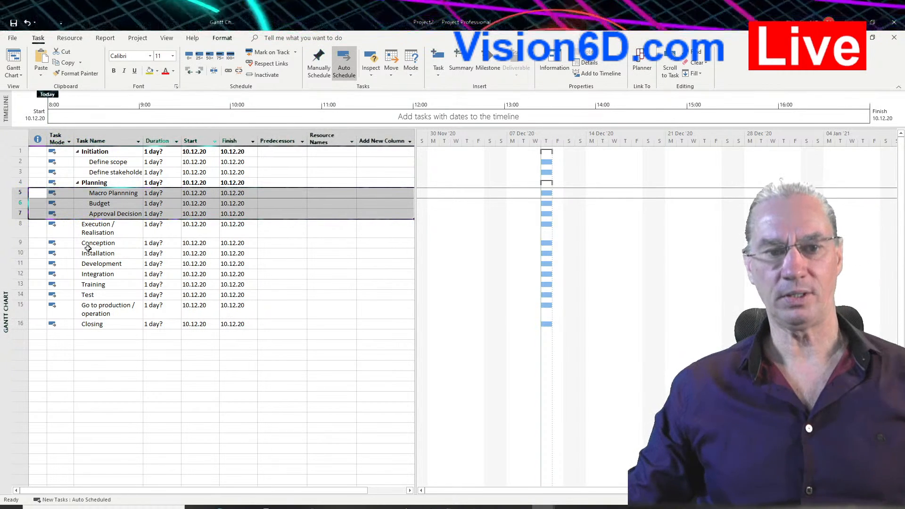
pyautogui.moveTo(19, 243); pyautogui.dragTo(21, 309)
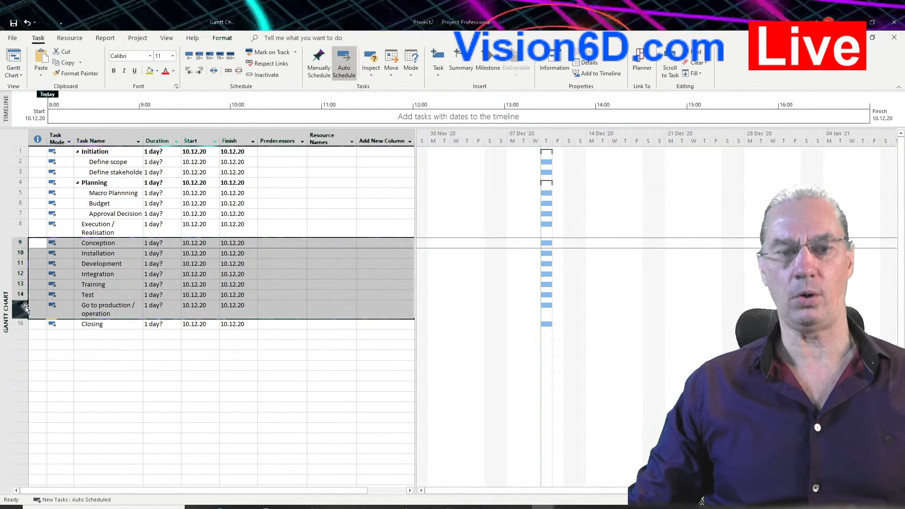
pyautogui.click(202, 70)
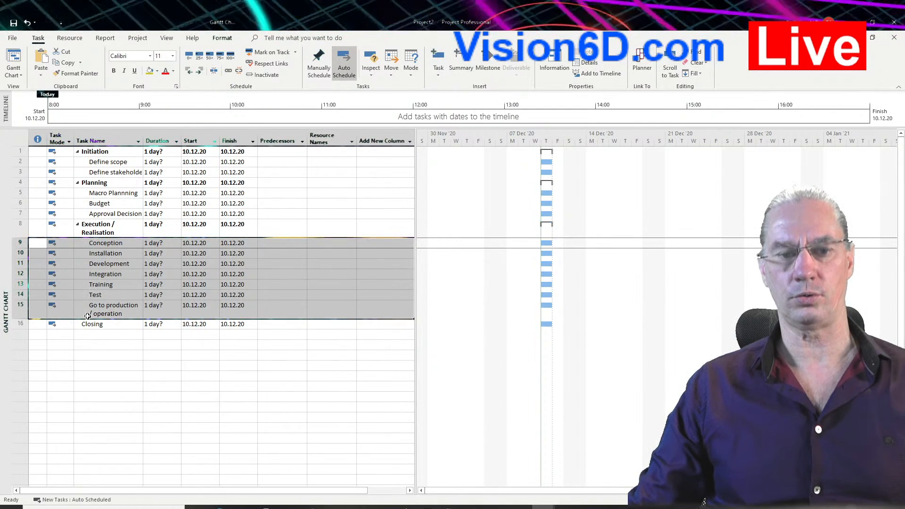
# Add a task named Closing Meeting below Closing and indent it as a subtask of Closing
pyautogui.click(93, 335)
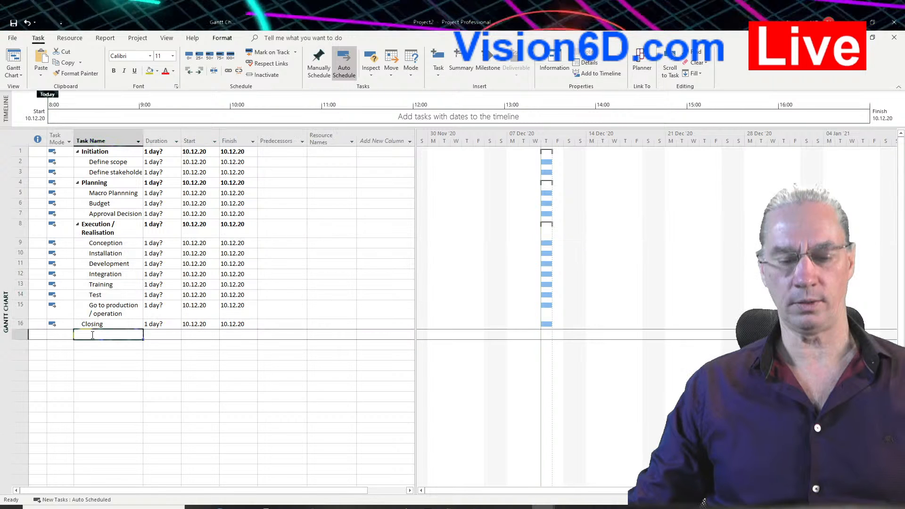
pyautogui.write('Closi')
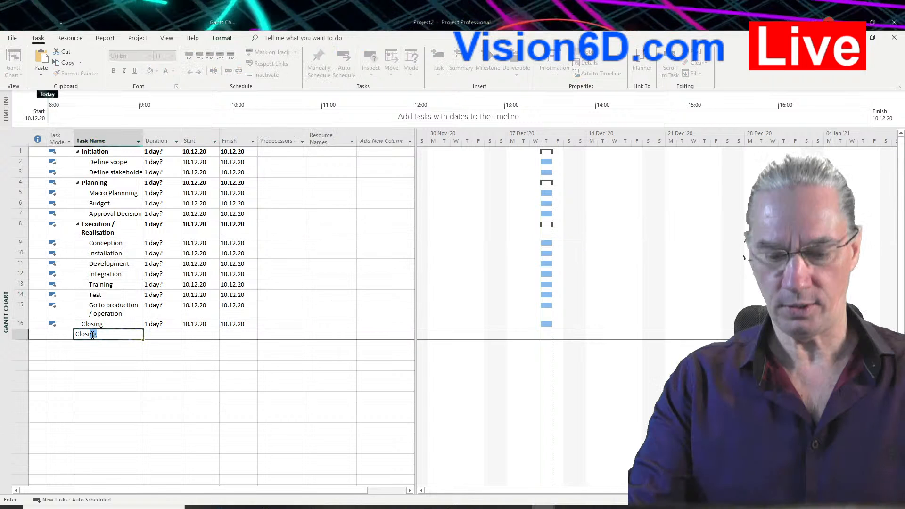
pyautogui.write('ng Meeting')
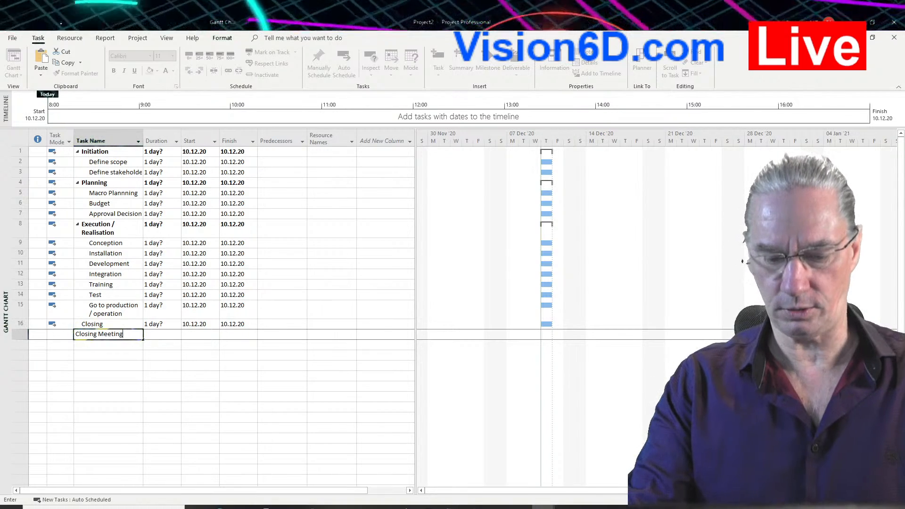
pyautogui.press('Return')
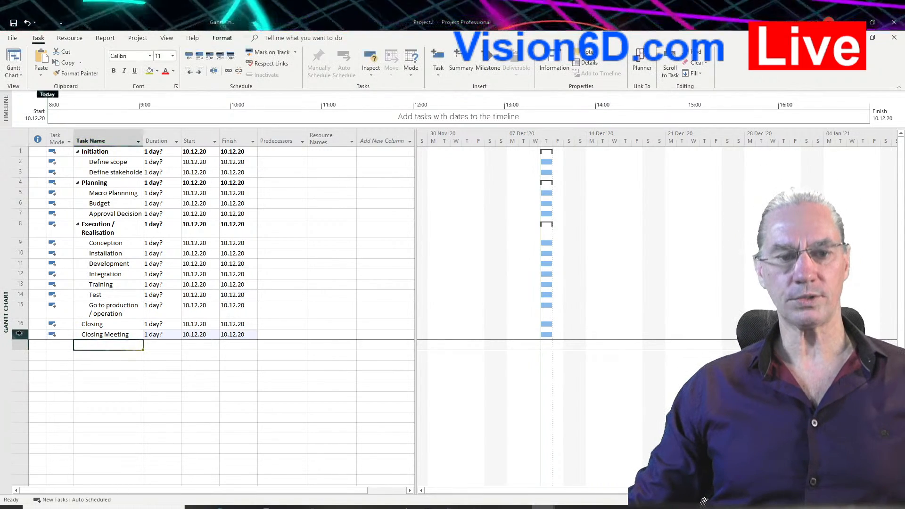
pyautogui.click(20, 335)
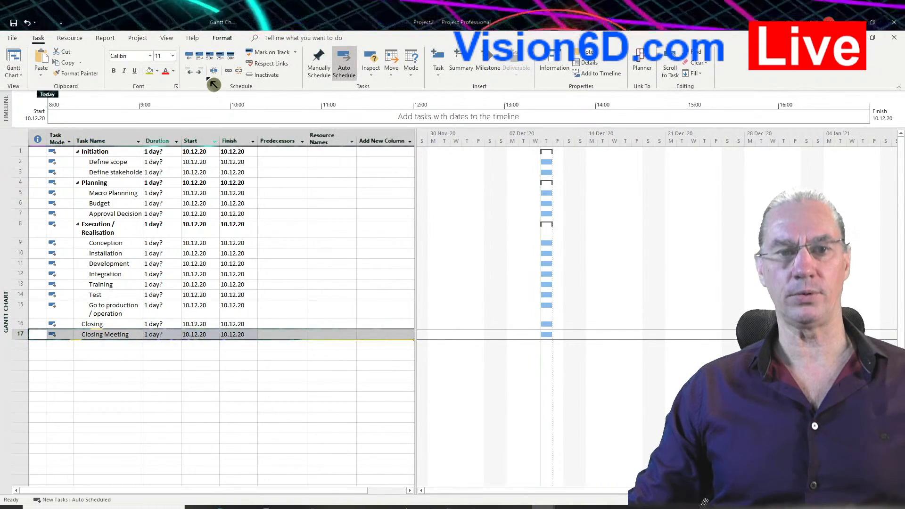
pyautogui.click(201, 70)
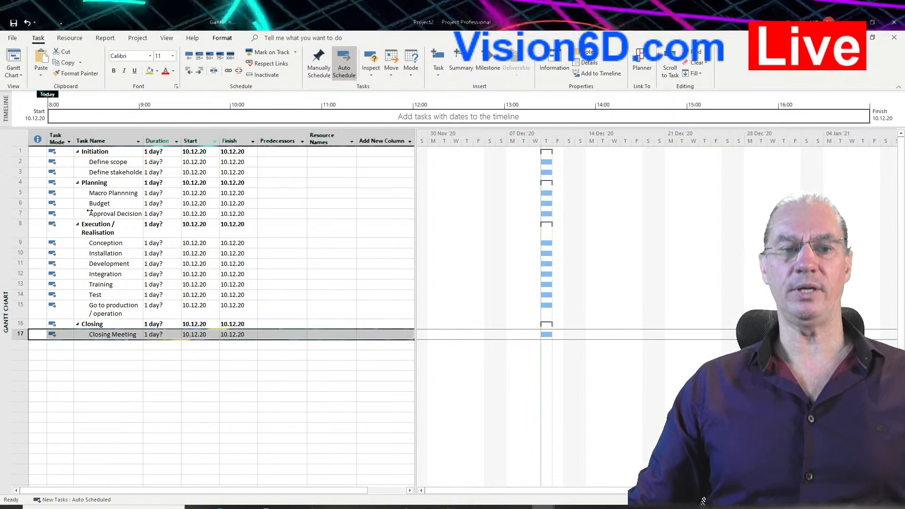
# Collapse the Execution / Realisation, Closing, Planning and Initiation phases to view only the summary tasks
pyautogui.click(81, 230)
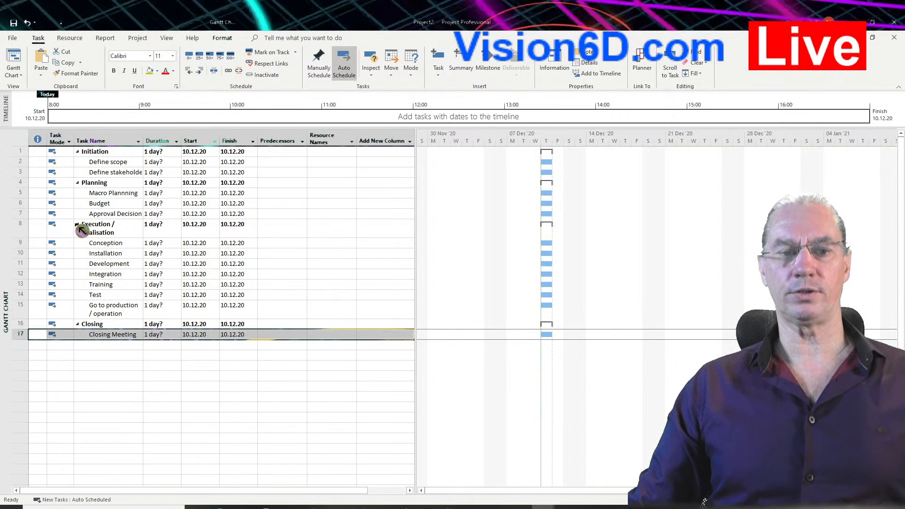
pyautogui.click(82, 230)
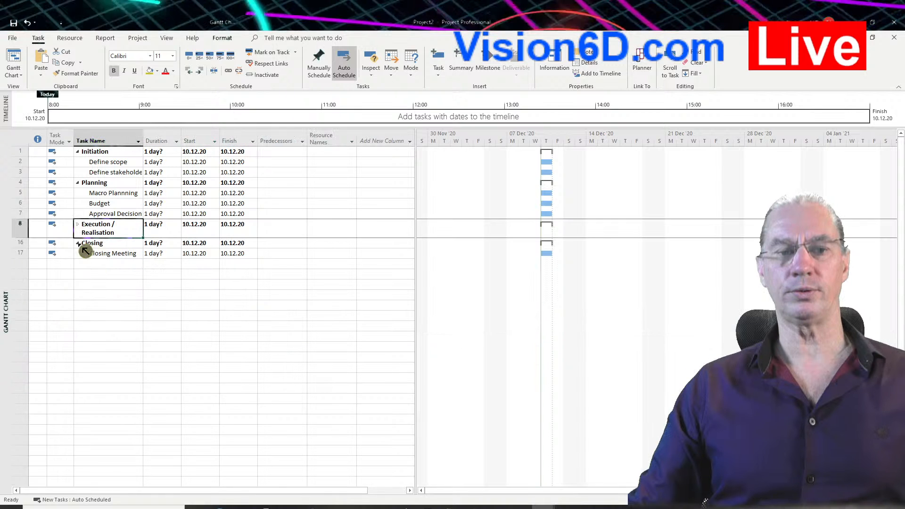
pyautogui.click(82, 247)
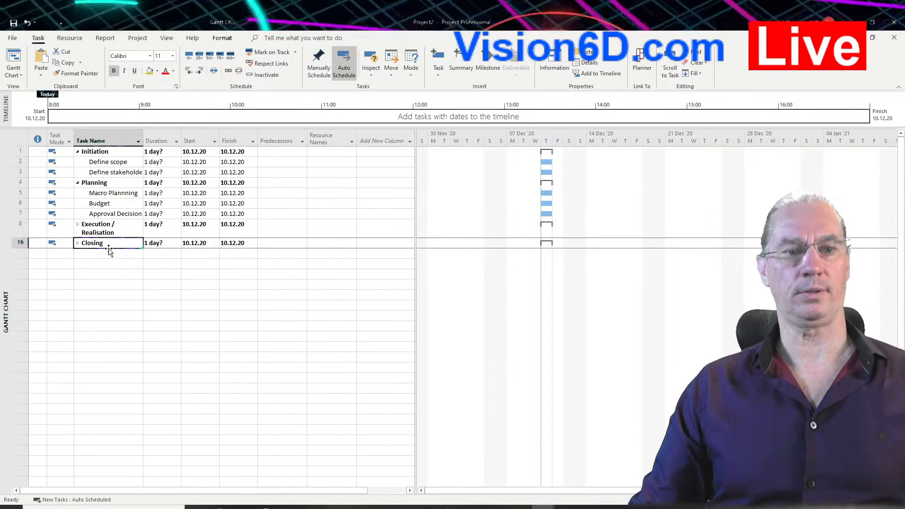
pyautogui.click(78, 183)
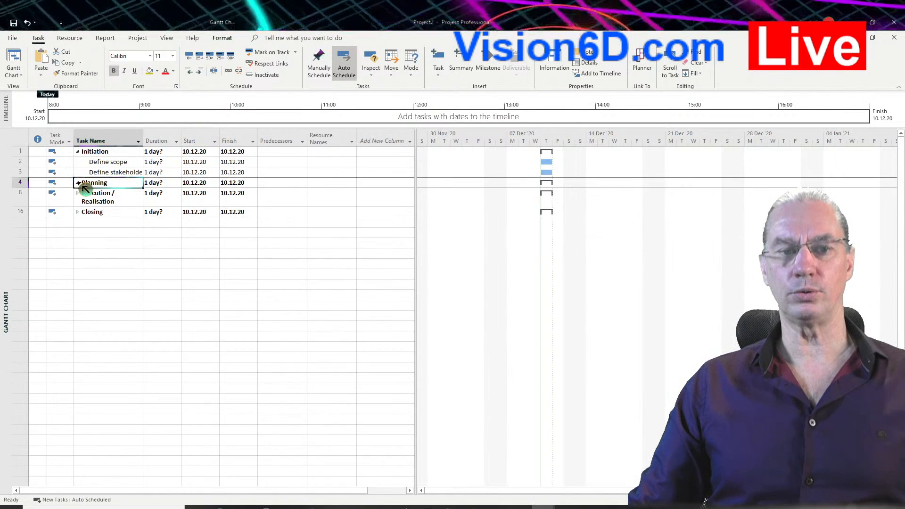
pyautogui.click(78, 153)
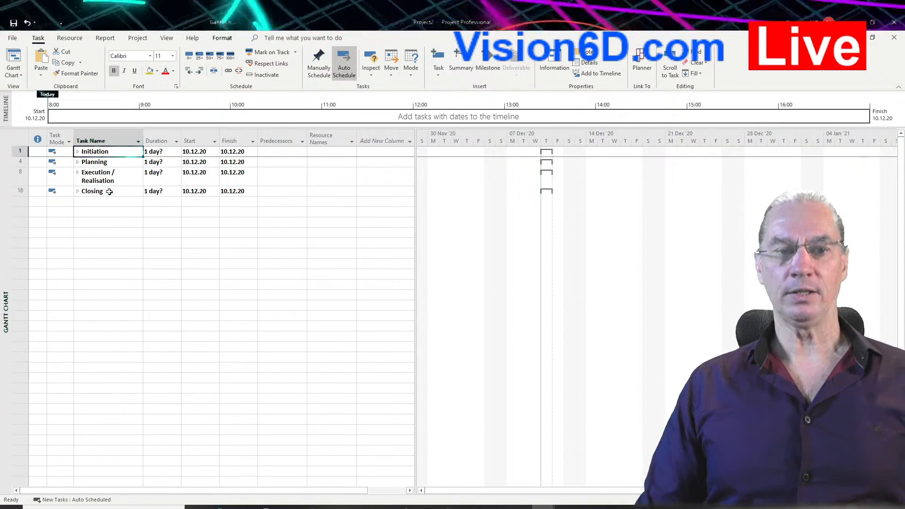
# Expand the Initiation, Planning, Closing and Execution / Realisation phases to show their subtasks
pyautogui.click(77, 151)
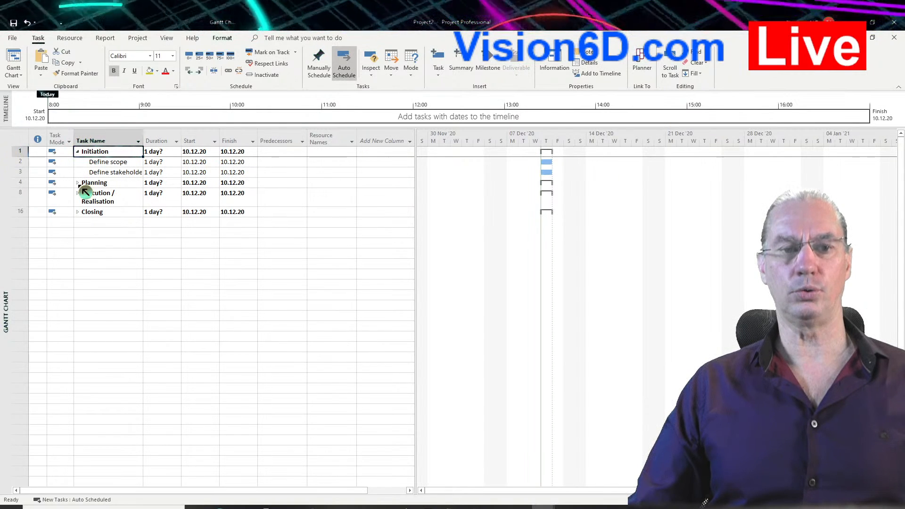
pyautogui.click(78, 183)
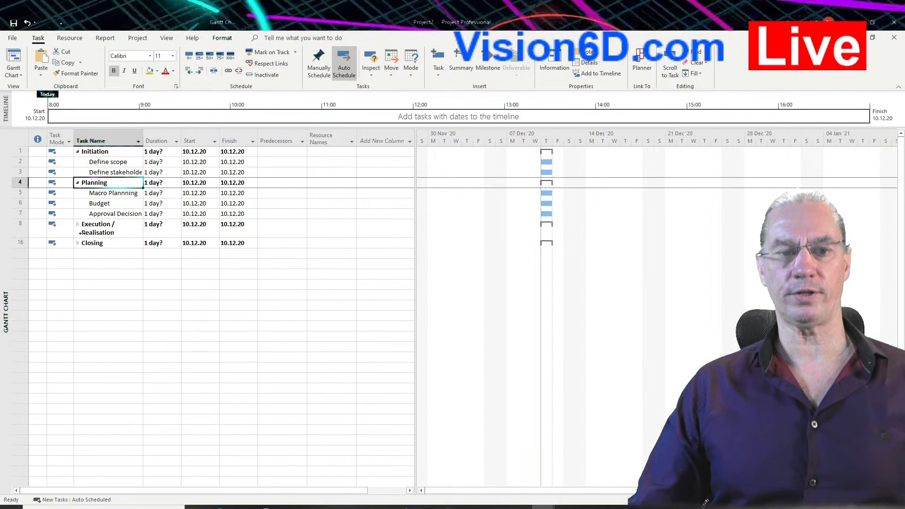
pyautogui.click(77, 243)
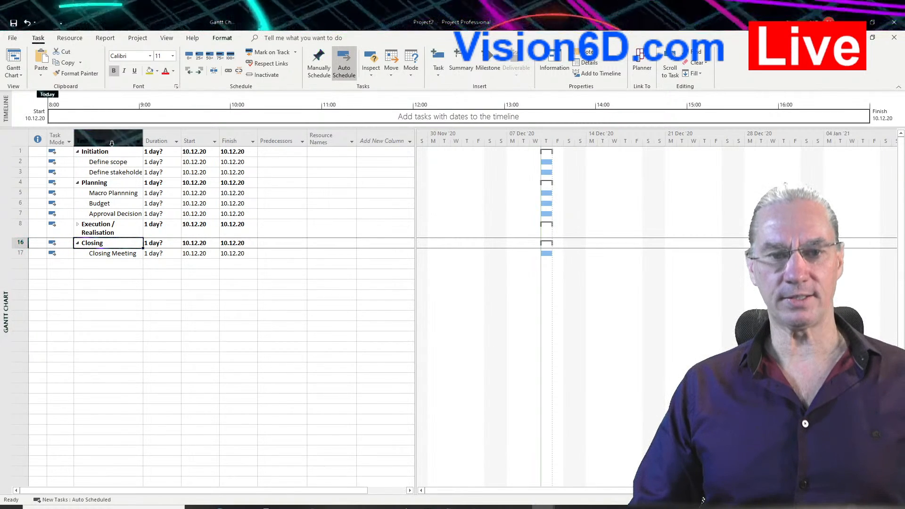
pyautogui.click(80, 224)
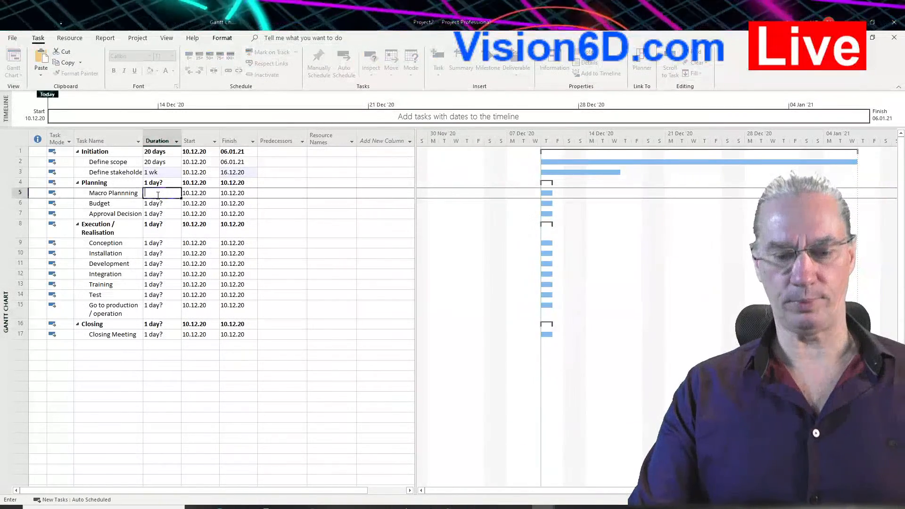
# Set the duration of Macro Plannning to 5 days and of Budget to 10 days
pyautogui.write('5d')
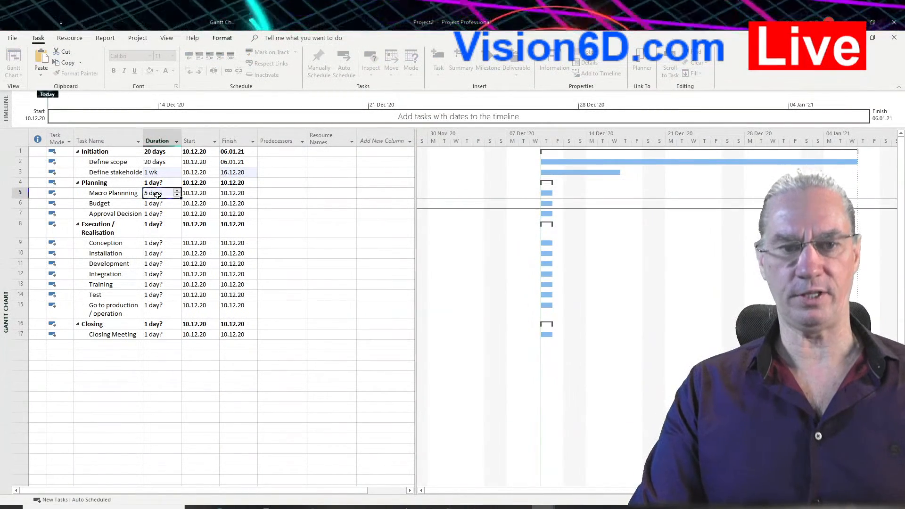
pyautogui.click(159, 203)
pyautogui.write('1')
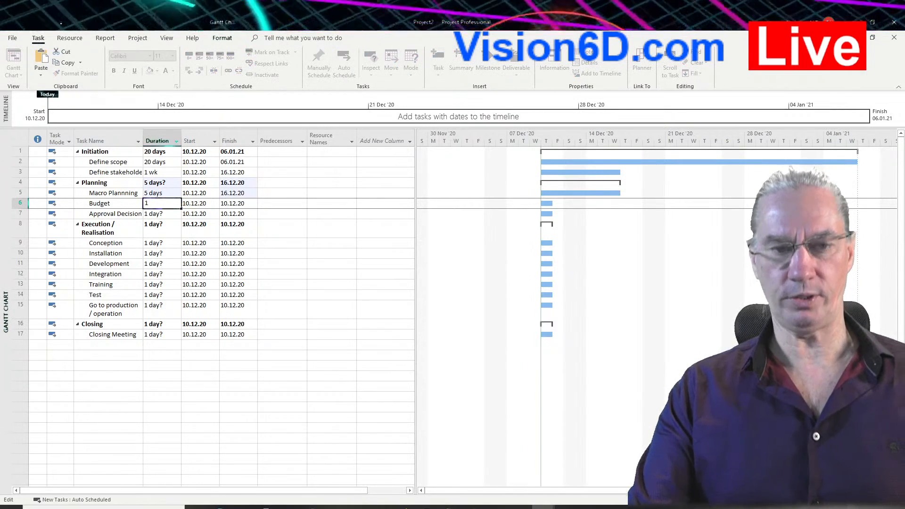
pyautogui.press('BackSpace')
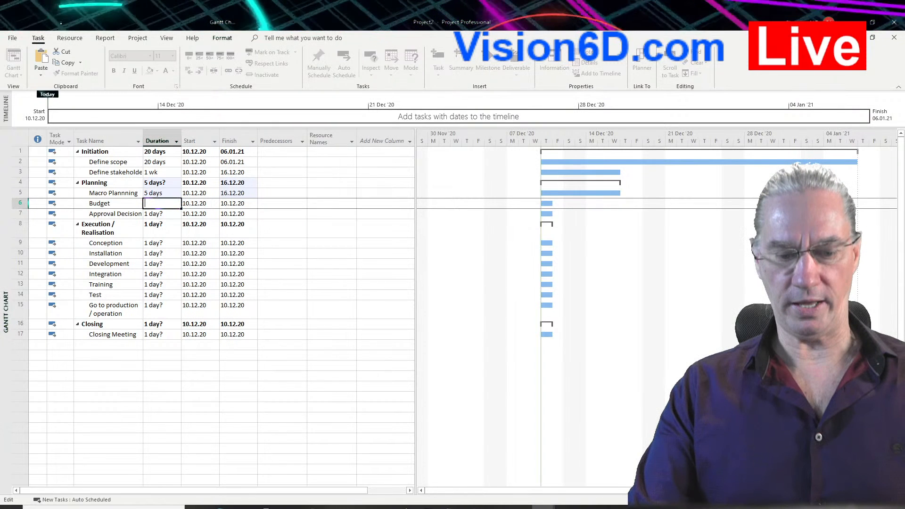
pyautogui.write('10 days')
pyautogui.press('Return')
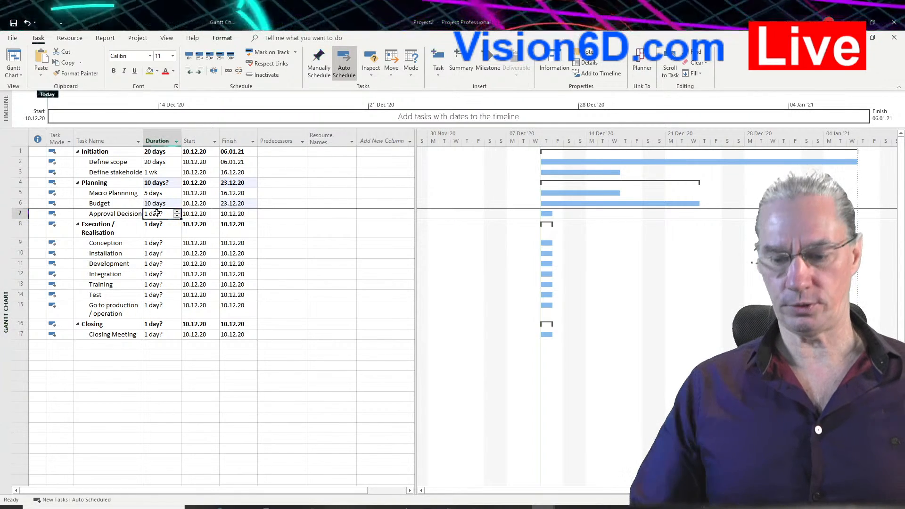
# Turn Approval Decision into a milestone by setting its duration to 0 days
pyautogui.press('BackSpace')
pyautogui.write('0')
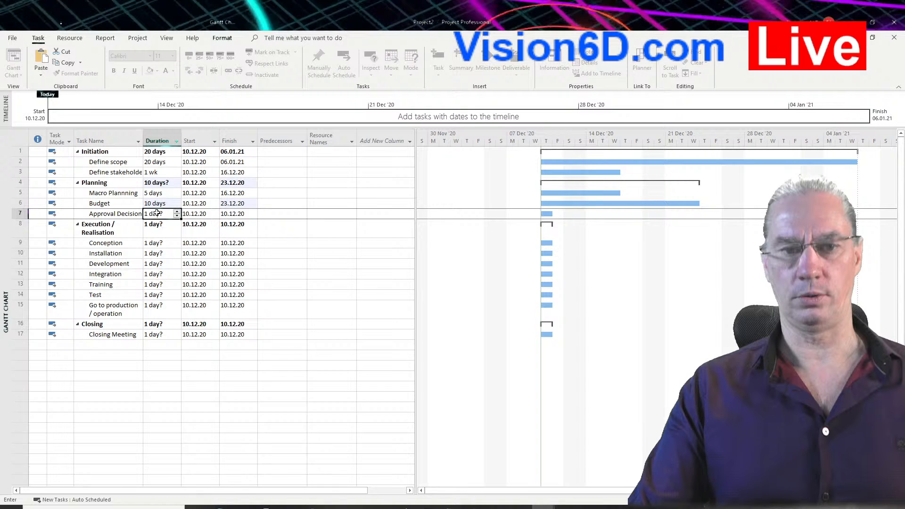
pyautogui.press('Return')
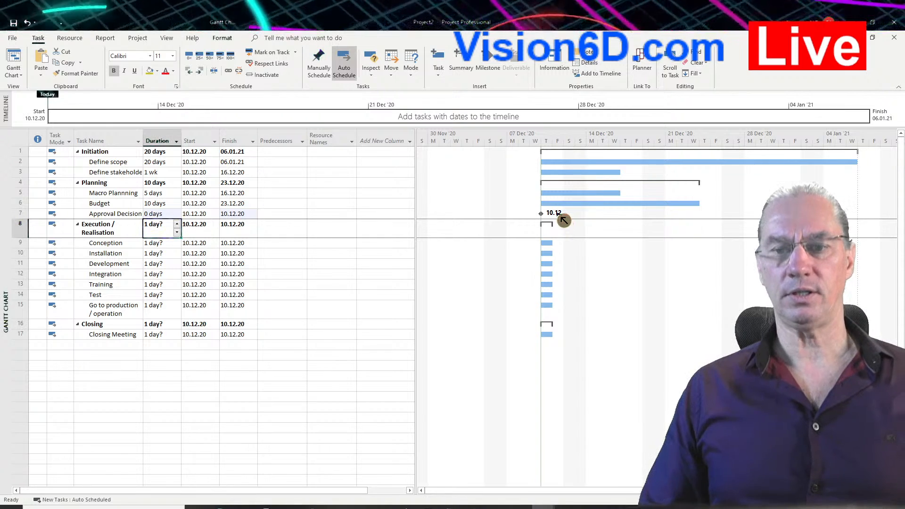
pyautogui.click(552, 219)
pyautogui.moveTo(553, 219)
pyautogui.mouseDown()
pyautogui.moveTo(537, 243)
pyautogui.moveTo(527, 237)
pyautogui.moveTo(556, 242)
pyautogui.moveTo(444, 225)
pyautogui.moveTo(334, 233)
pyautogui.mouseUp()
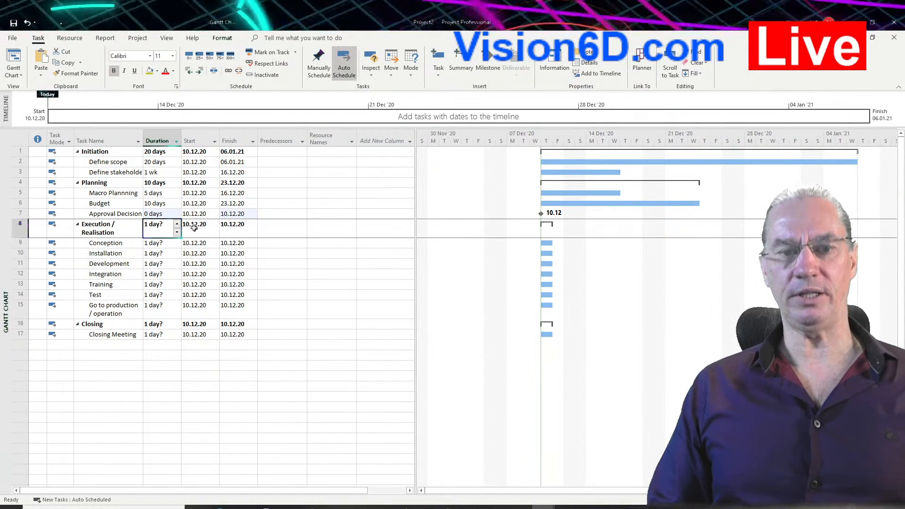
# Set the duration of the Conception task to 20 days in its Task Information
pyautogui.click(116, 244)
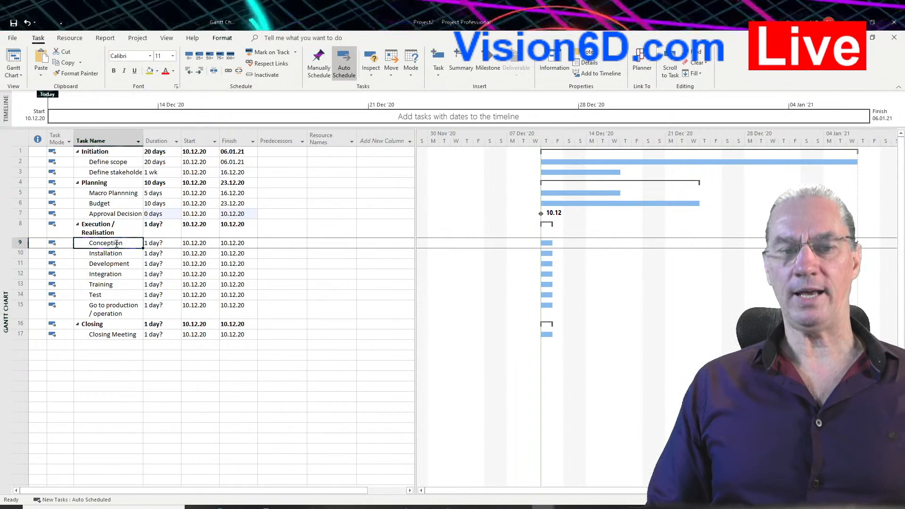
pyautogui.moveTo(119, 238); pyautogui.dragTo(124, 250)
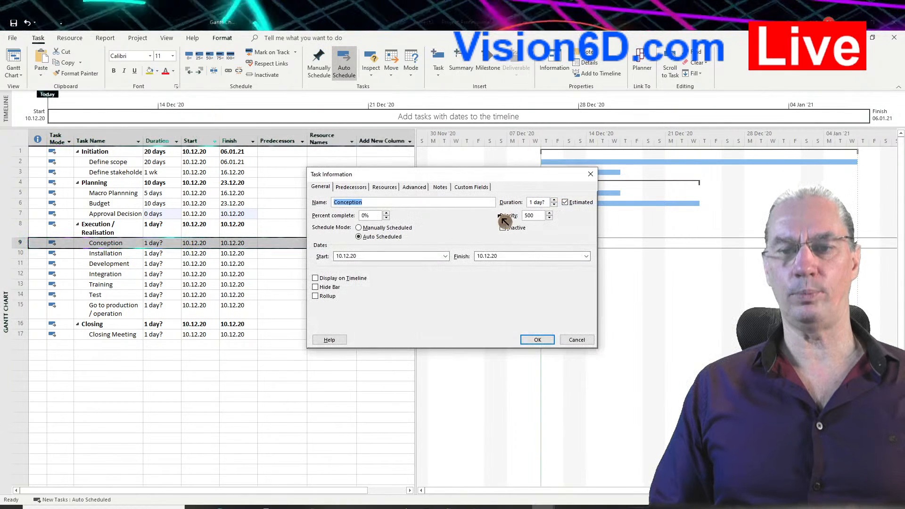
pyautogui.click(531, 202)
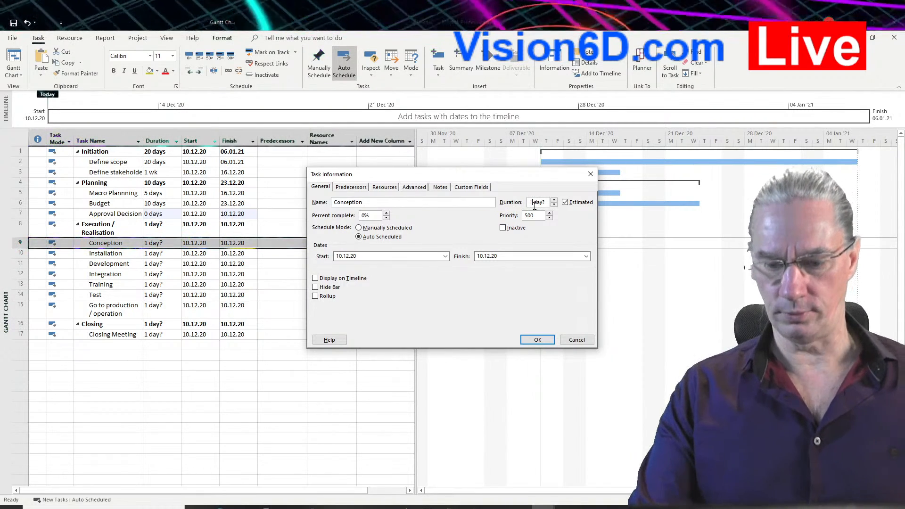
pyautogui.press('Delete')
pyautogui.press('Delete')
pyautogui.press('Delete')
pyautogui.press('Delete')
pyautogui.press('Delete')
pyautogui.write('?')
pyautogui.press('BackSpace')
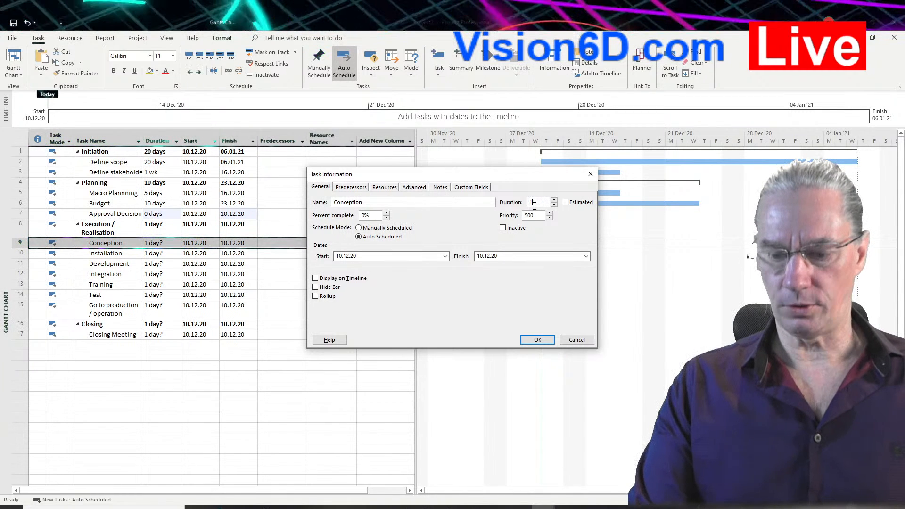
pyautogui.press('BackSpace')
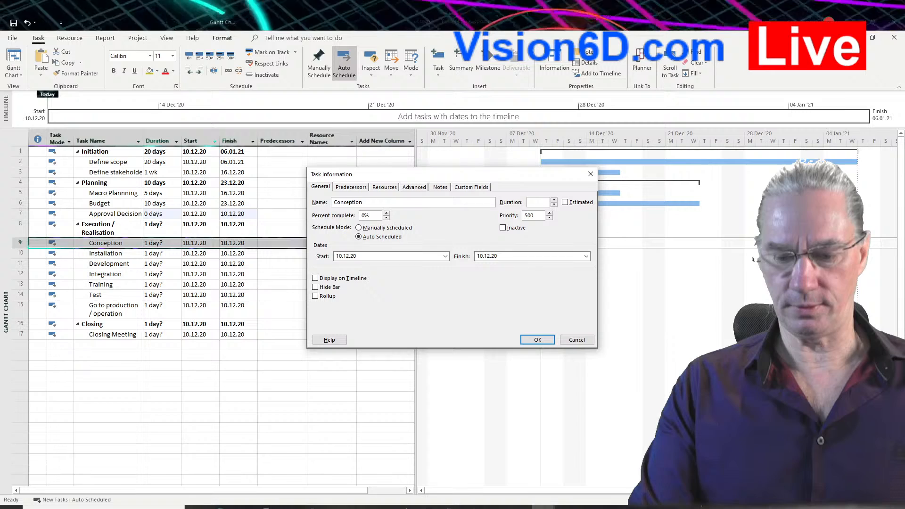
pyautogui.write('20d')
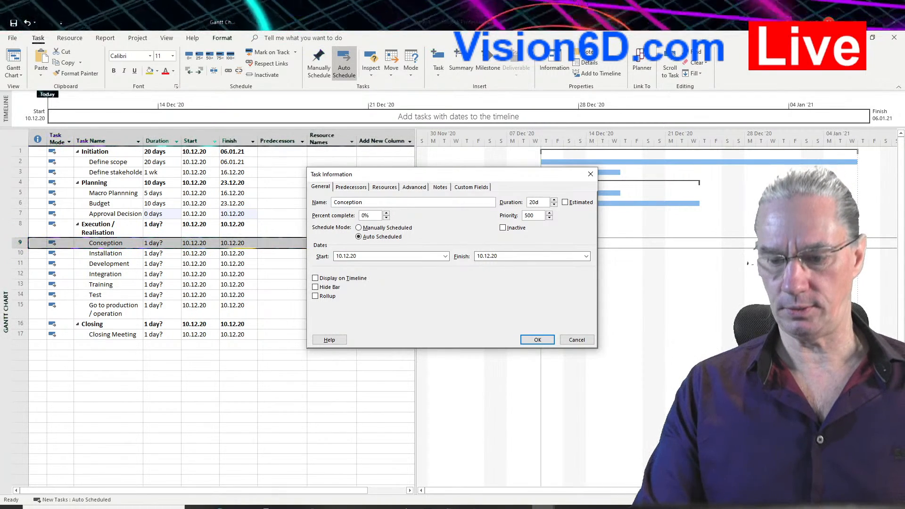
pyautogui.press('Return')
# Set the duration of Installation to 5 days and of Development to 10 days
pyautogui.scroll(-1, 541, 212)
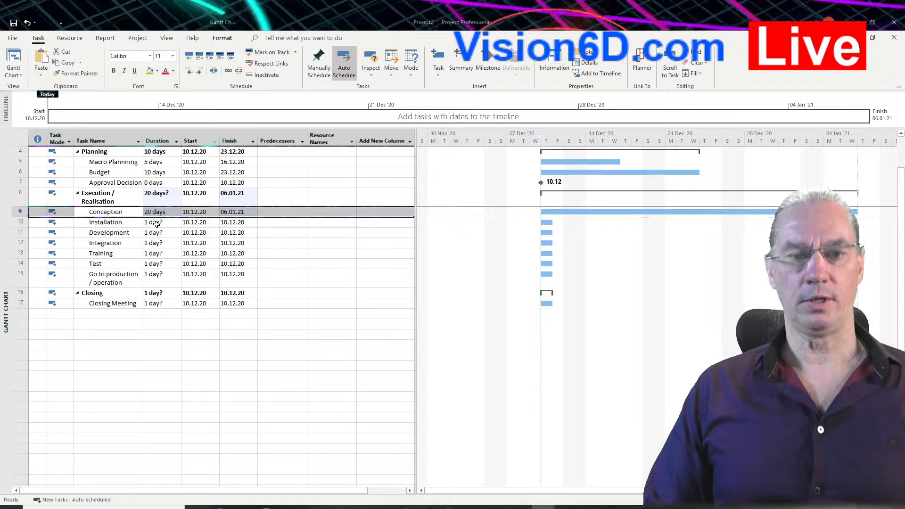
pyautogui.click(162, 222)
pyautogui.press('BackSpace')
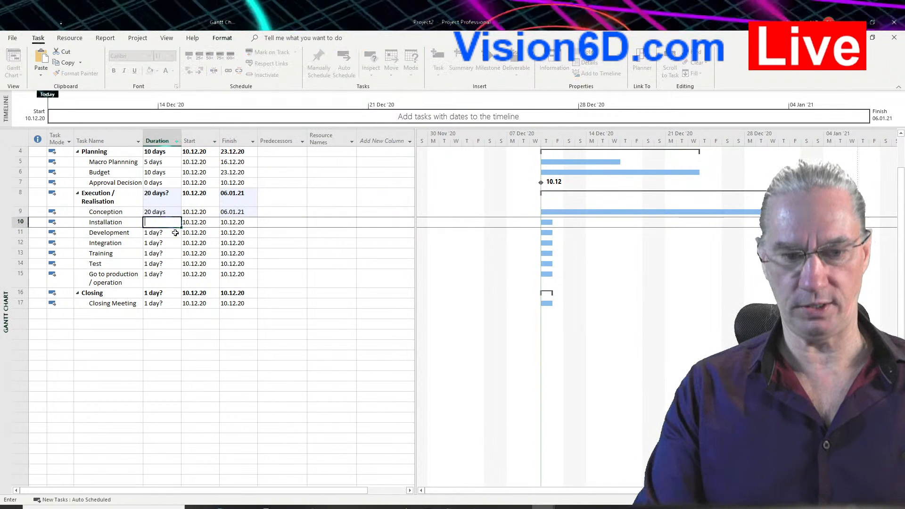
pyautogui.write('5d')
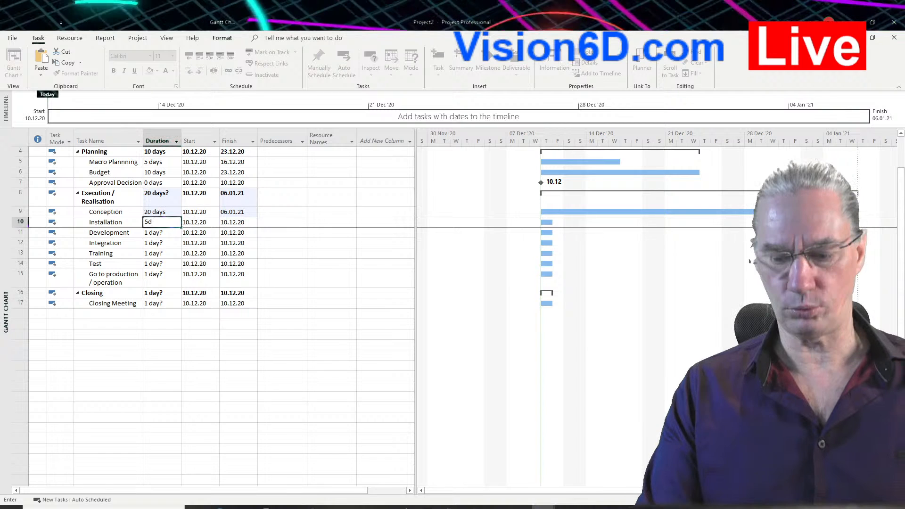
pyautogui.press('Return')
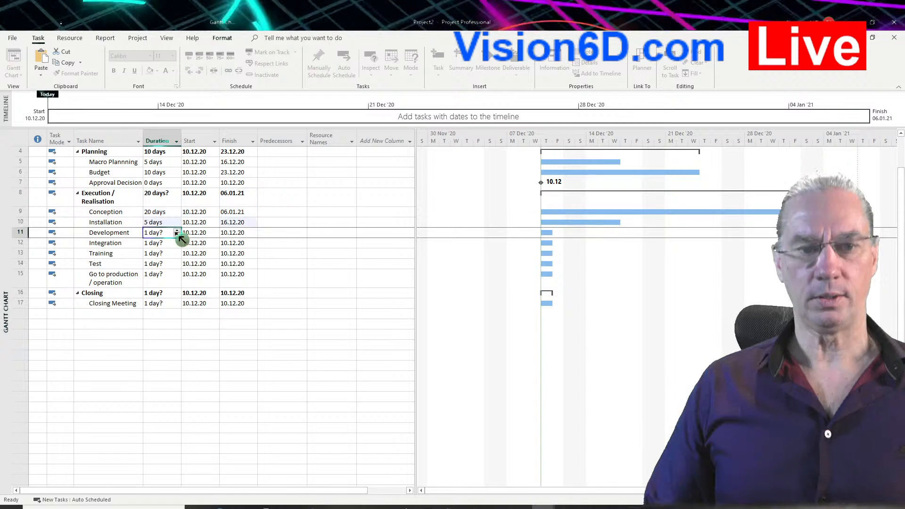
pyautogui.press('BackSpace')
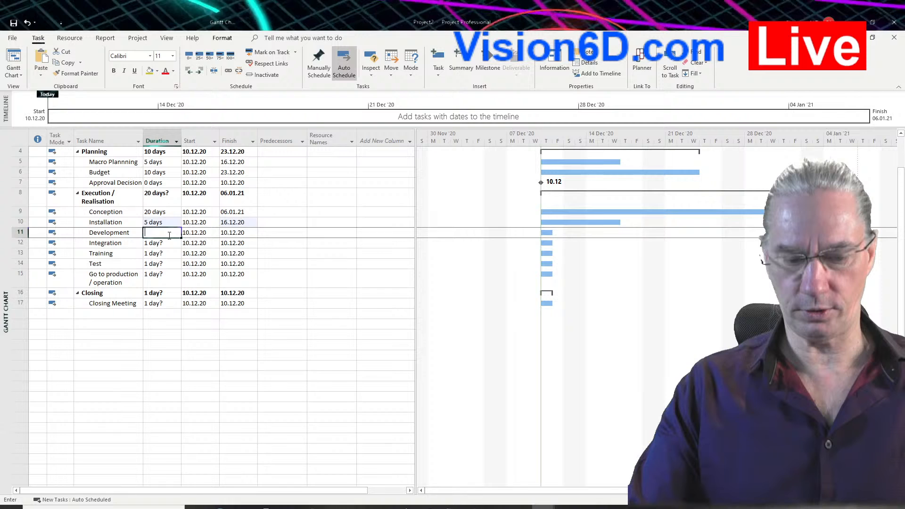
pyautogui.write('10')
pyautogui.press('Return')
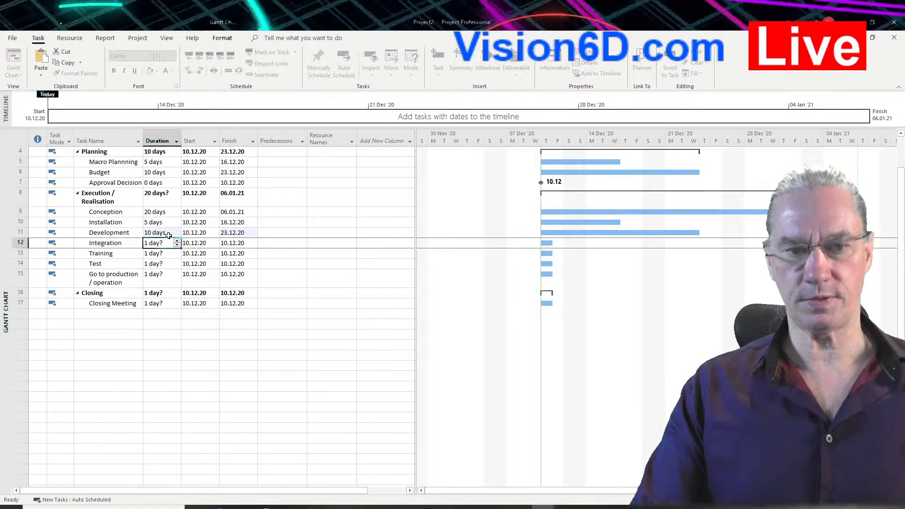
# Set the duration of Integration to 2 weeks and of Training to 2 days
pyautogui.click(164, 243)
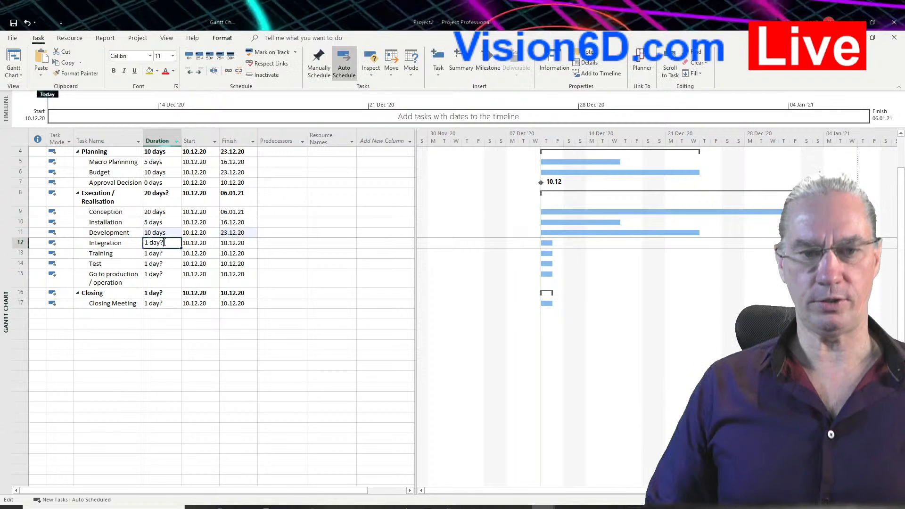
pyautogui.press('BackSpace')
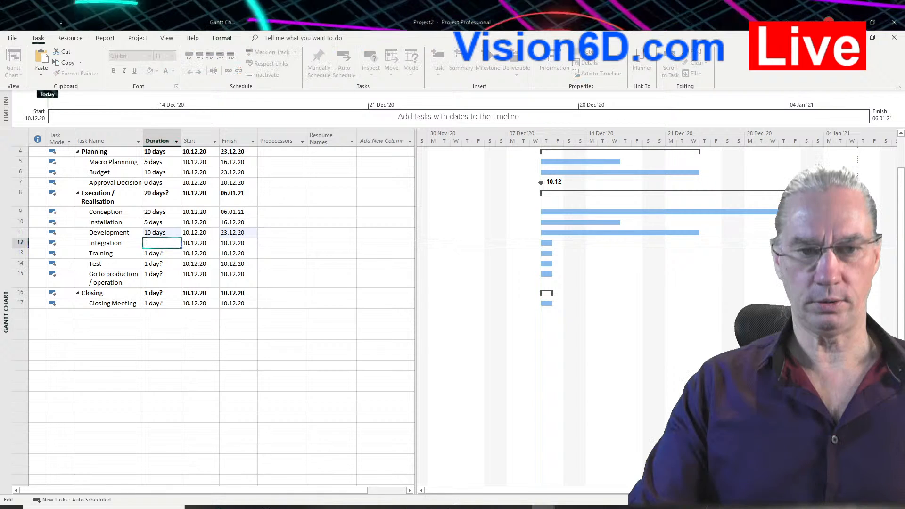
pyautogui.press('Return')
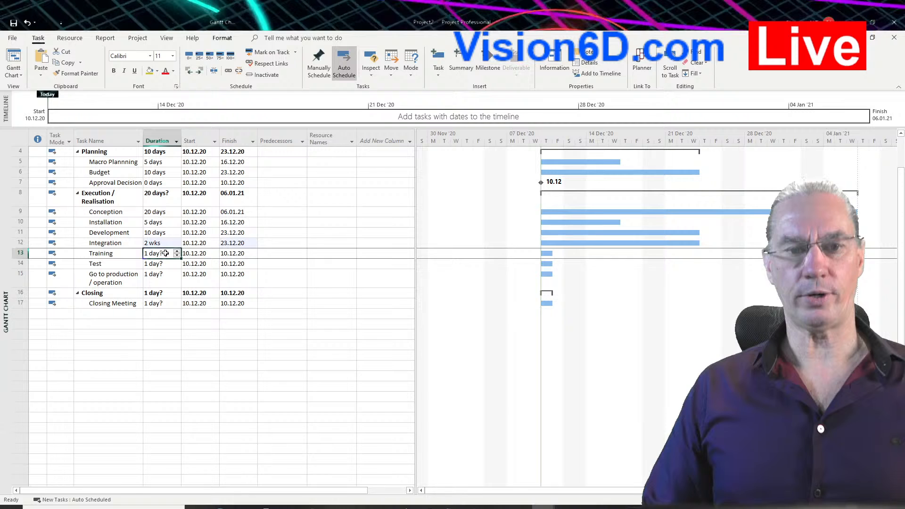
pyautogui.press('BackSpace')
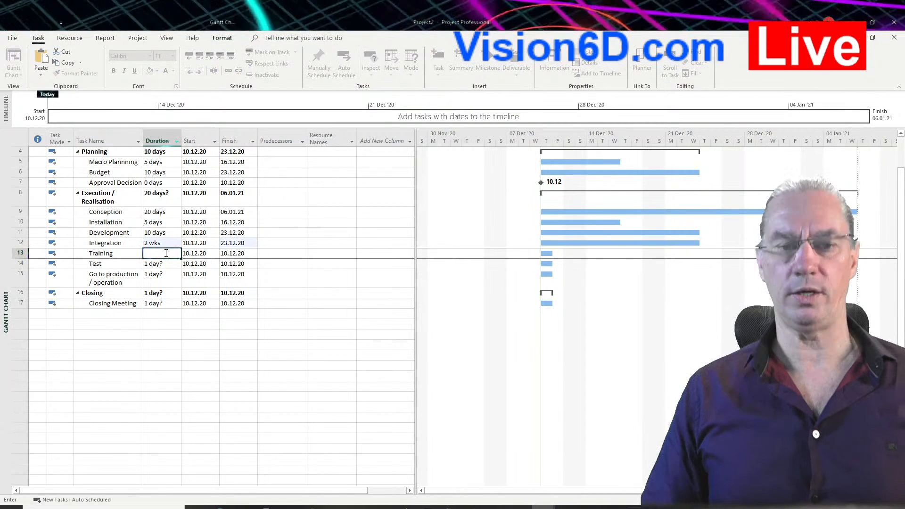
pyautogui.write('2d')
pyautogui.press('Return')
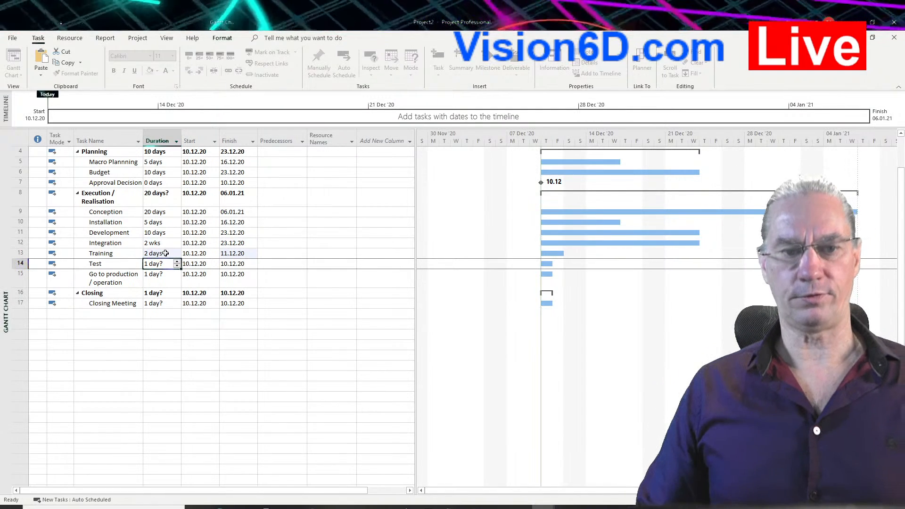
# Set the duration of Test to 2 weeks and make Go to production / operation a milestone with 0 days
pyautogui.press('BackSpace')
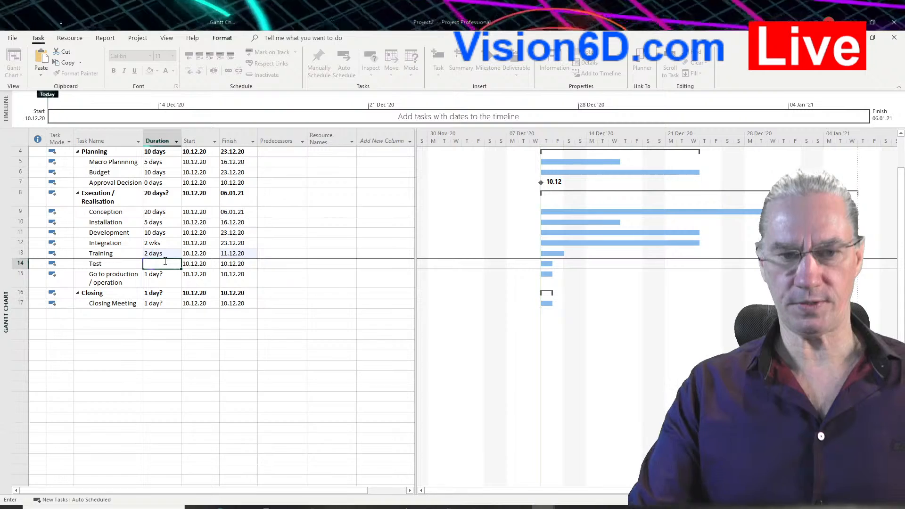
pyautogui.write('2w')
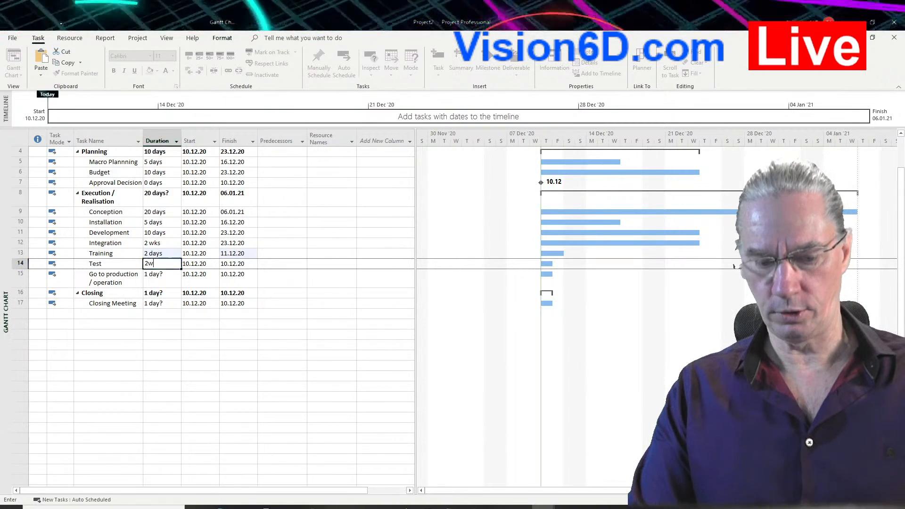
pyautogui.press('Return')
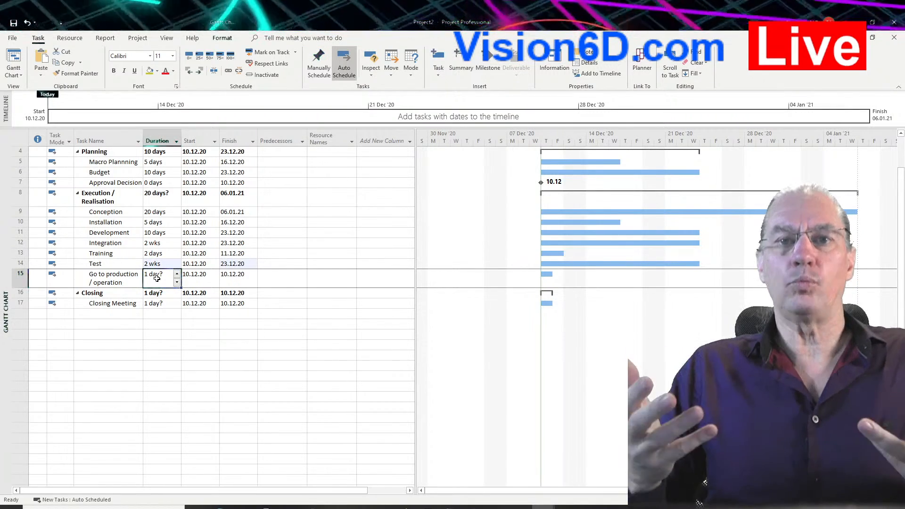
pyautogui.press('BackSpace')
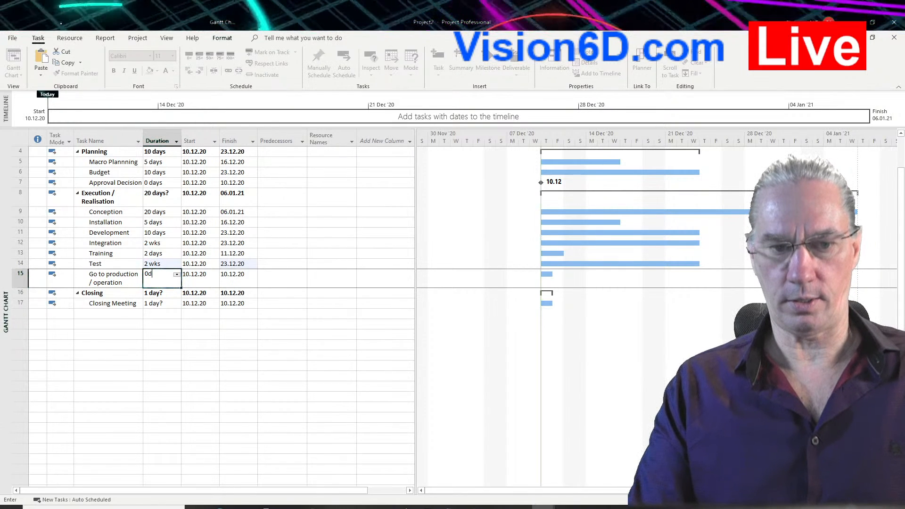
pyautogui.press('Return')
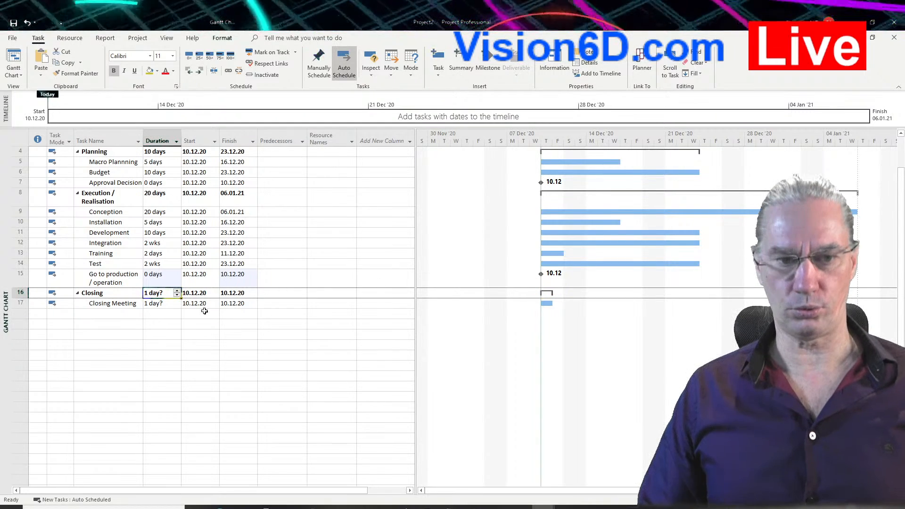
# Set the duration of the Closing Meeting to 0 days so that it becomes a milestone
pyautogui.click(162, 305)
pyautogui.press('BackSpace')
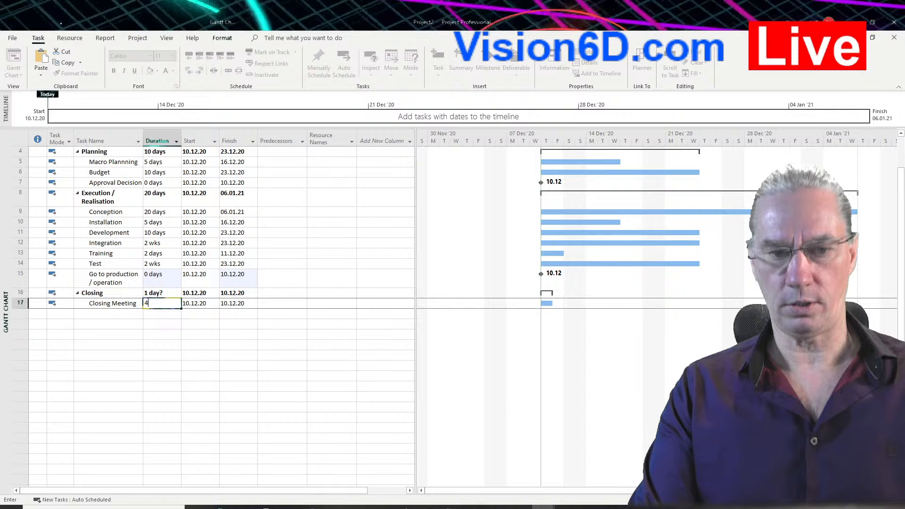
pyautogui.write('0d')
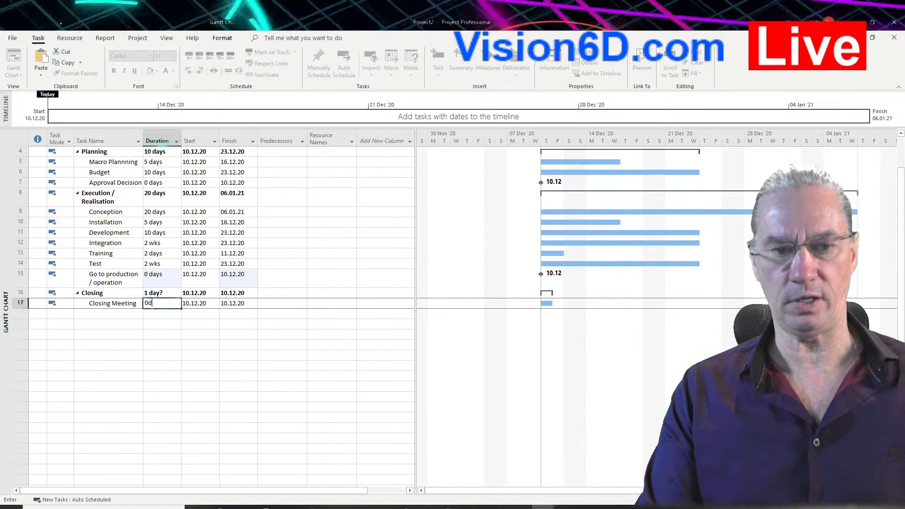
pyautogui.press('Return')
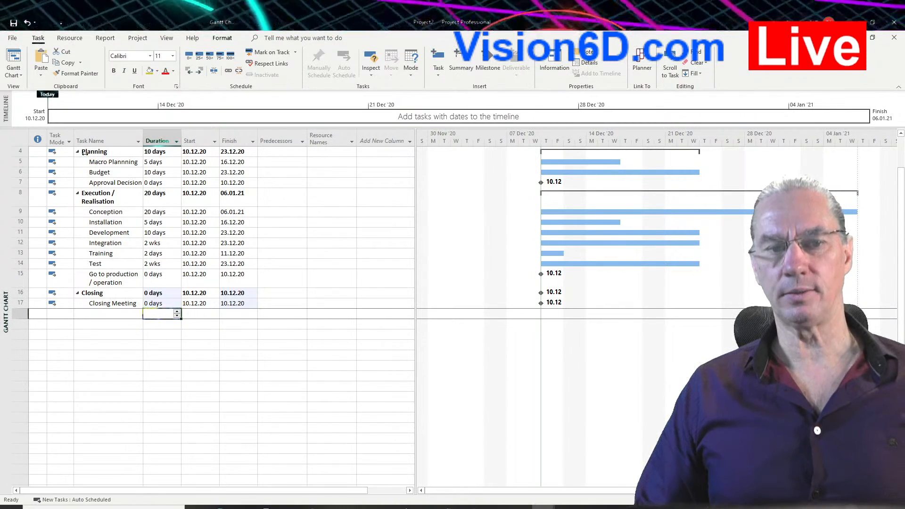
# Set the duration of the Define stakeholders task to 5 days
pyautogui.scroll(1, 86, 153)
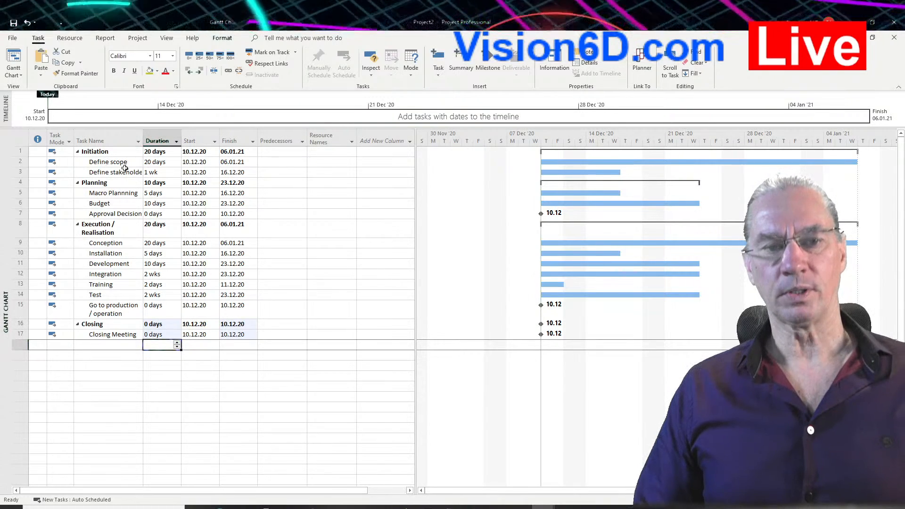
pyautogui.click(159, 173)
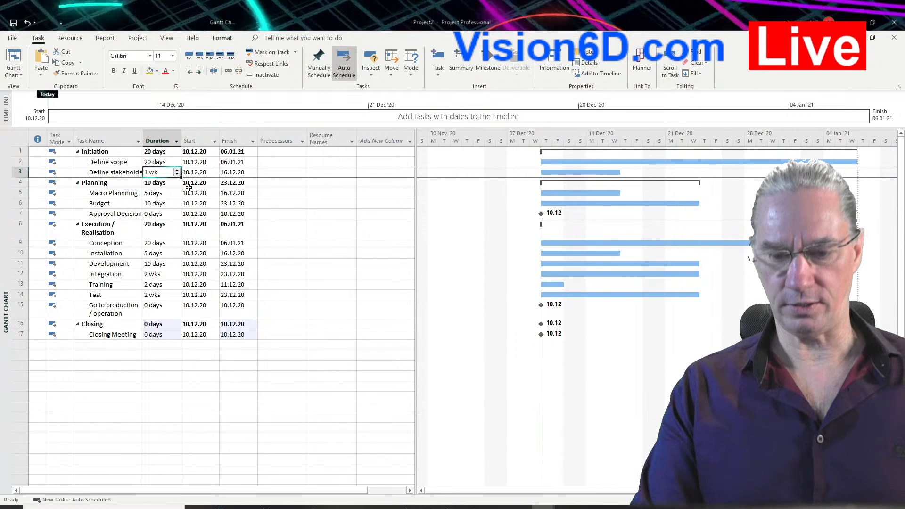
pyautogui.press('BackSpace')
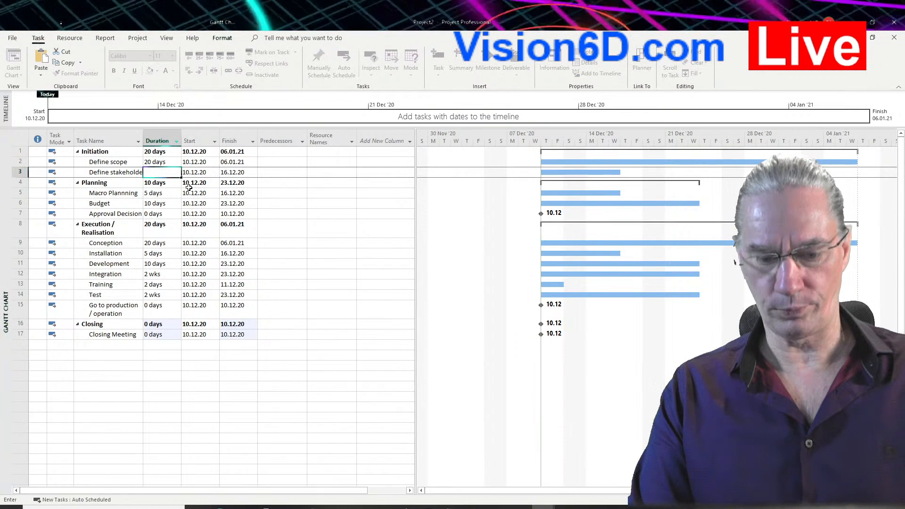
pyautogui.write('5')
pyautogui.press('Return')
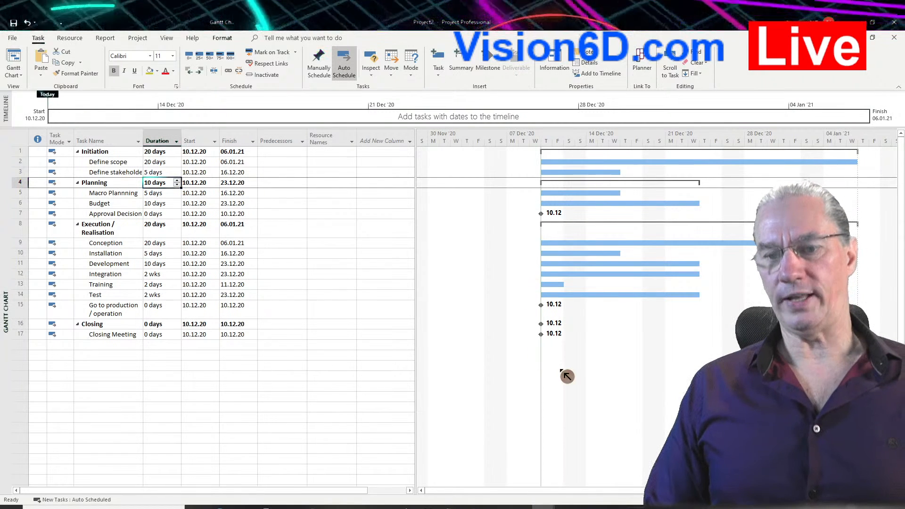
# Assign Define scope as the predecessor of the Define stakeholders task
pyautogui.moveTo(583, 495); pyautogui.dragTo(637, 494)
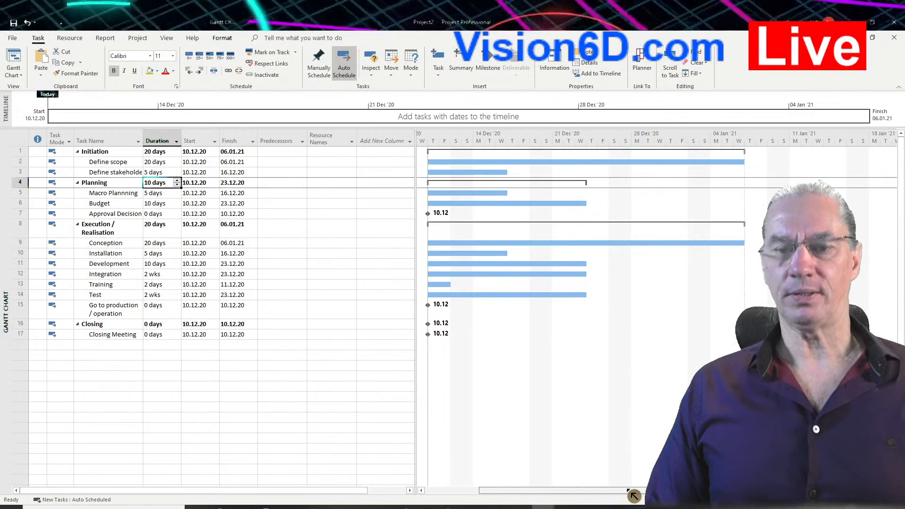
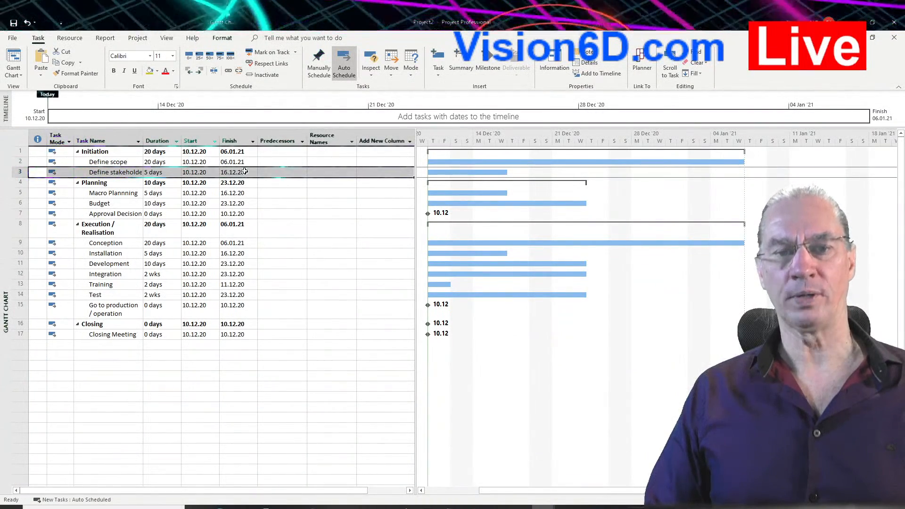
pyautogui.click(281, 172)
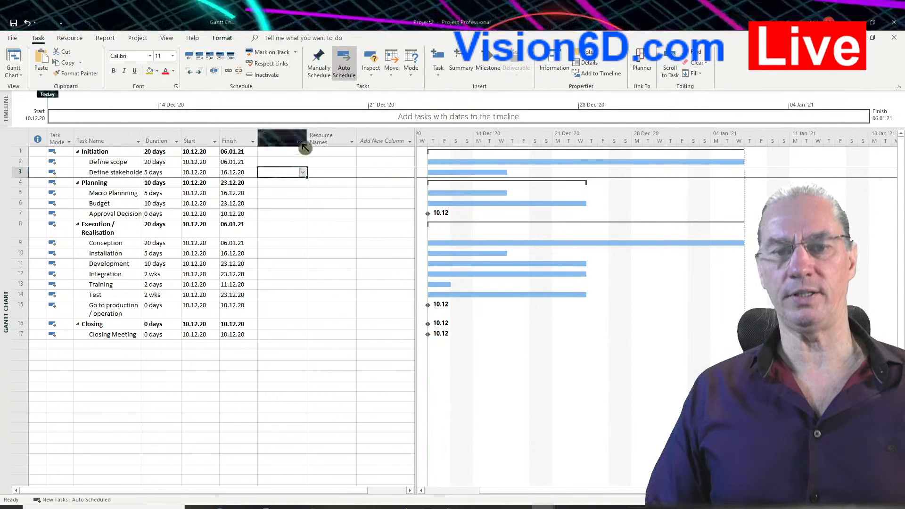
pyautogui.click(302, 173)
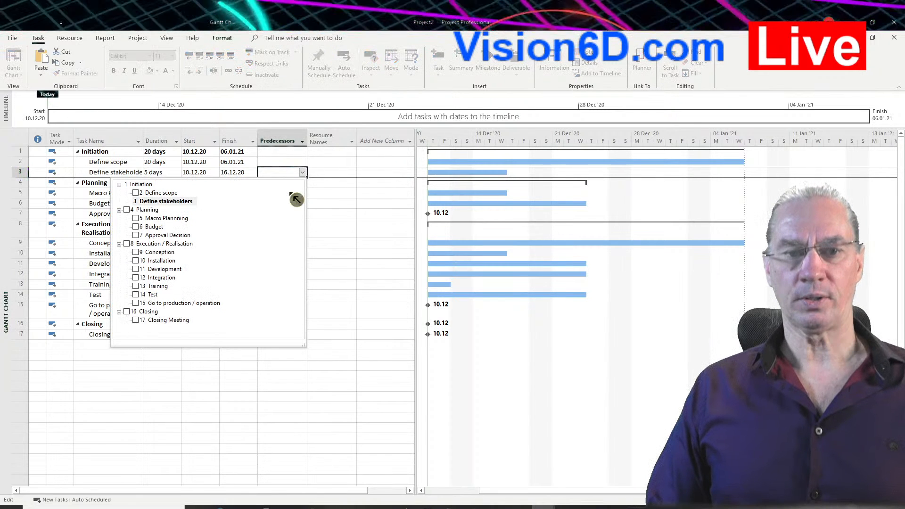
pyautogui.click(136, 192)
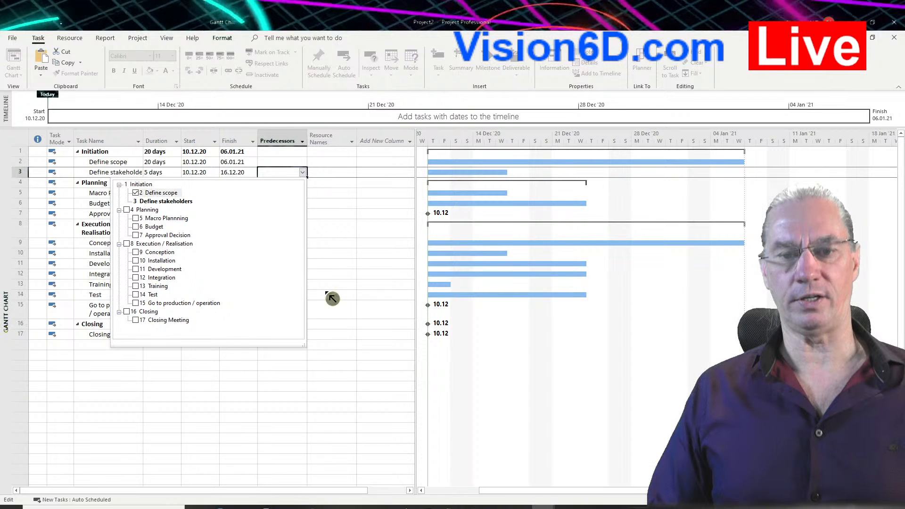
pyautogui.click(332, 298)
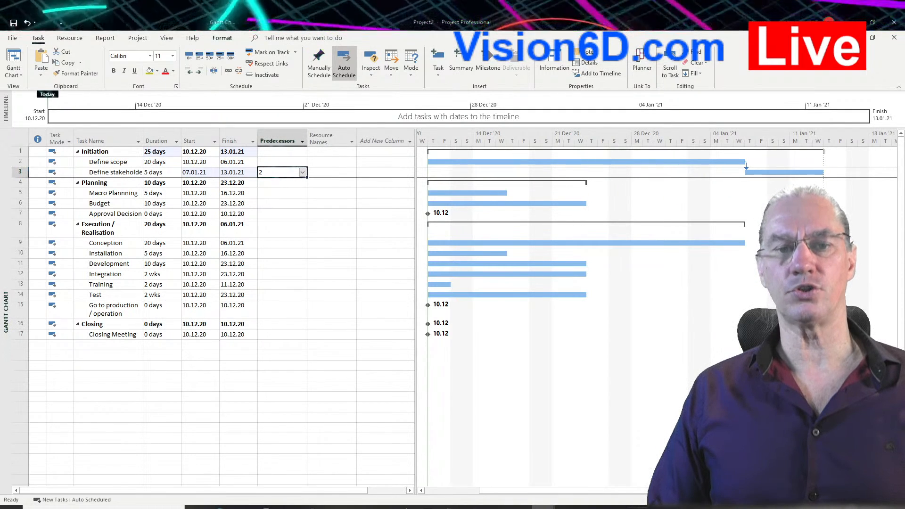
pyautogui.moveTo(801, 181)
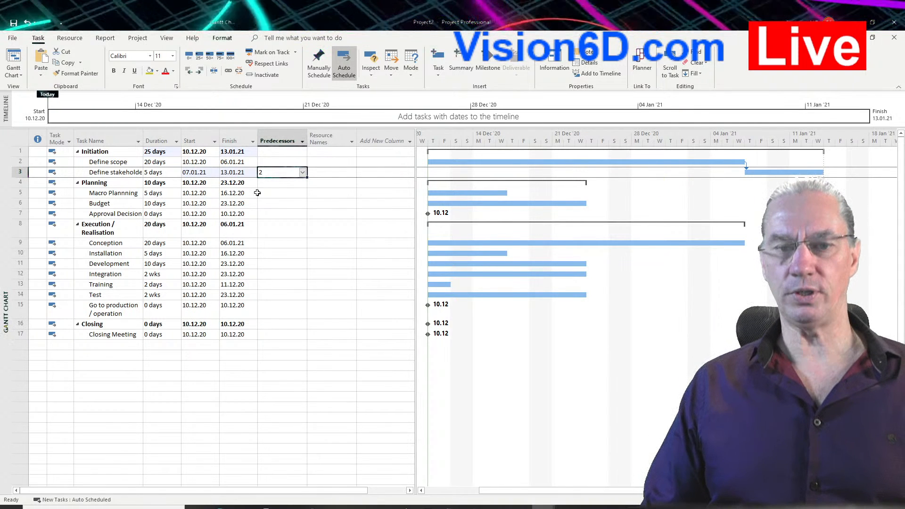
# Link the three Planning subtasks in sequence, and likewise the Execution / Realisation subtasks from Conception to Go to production / operation
pyautogui.moveTo(20, 193); pyautogui.dragTo(15, 212)
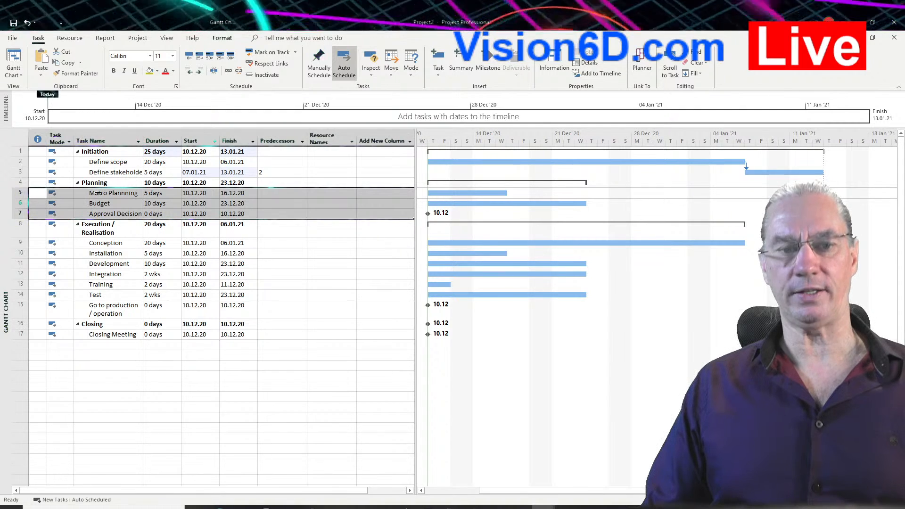
pyautogui.click(234, 75)
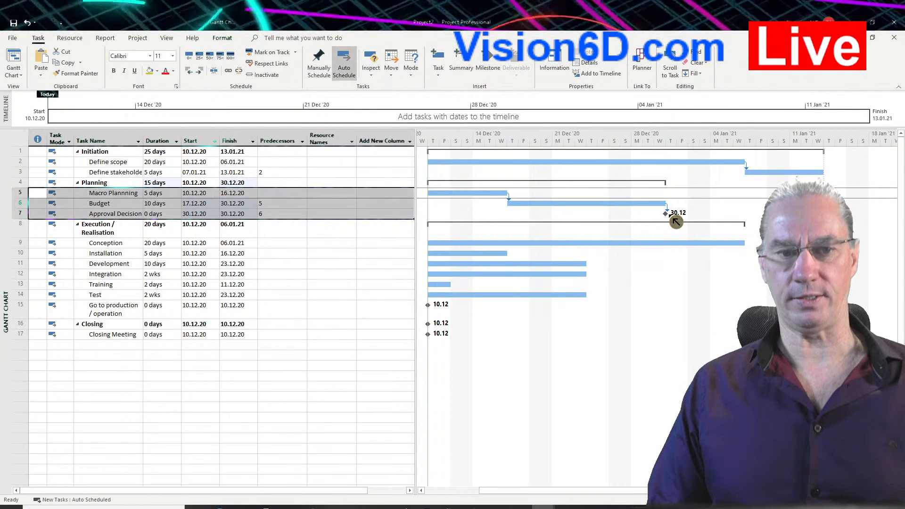
pyautogui.click(14, 243)
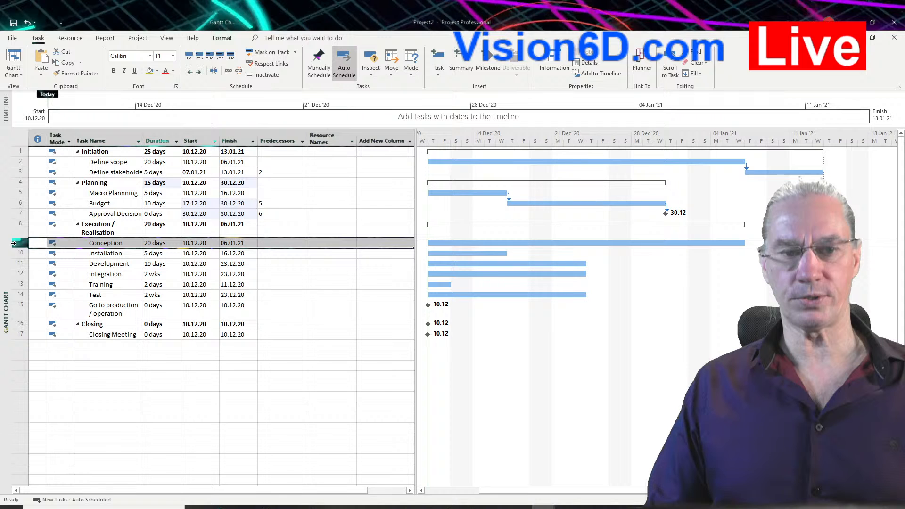
pyautogui.moveTo(14, 244); pyautogui.dragTo(14, 309)
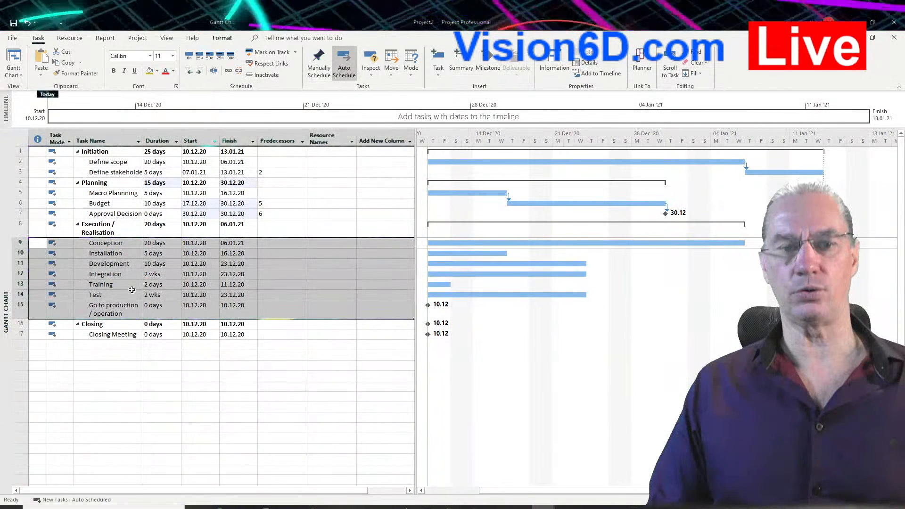
pyautogui.click(236, 76)
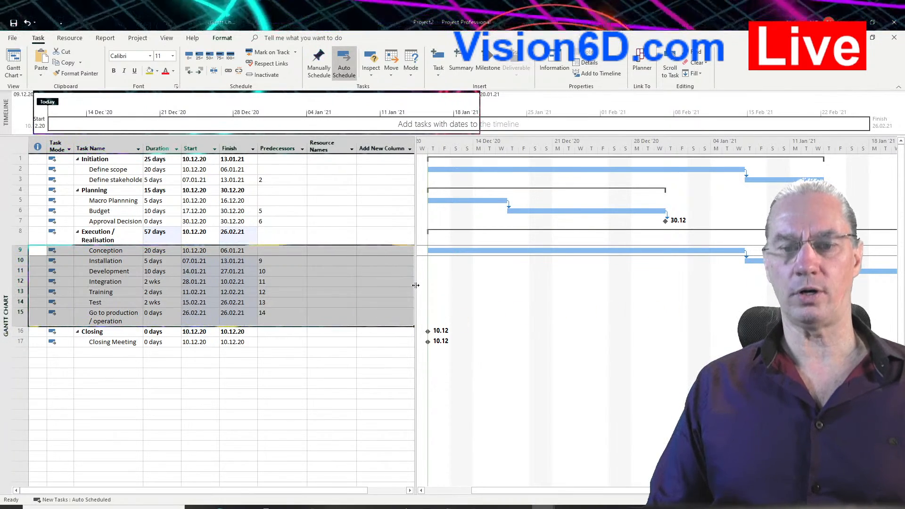
# Widen the Gantt chart area and link all tasks from Initiation to Closing Meeting so that the four phases follow one another
pyautogui.moveTo(416, 283); pyautogui.dragTo(303, 284)
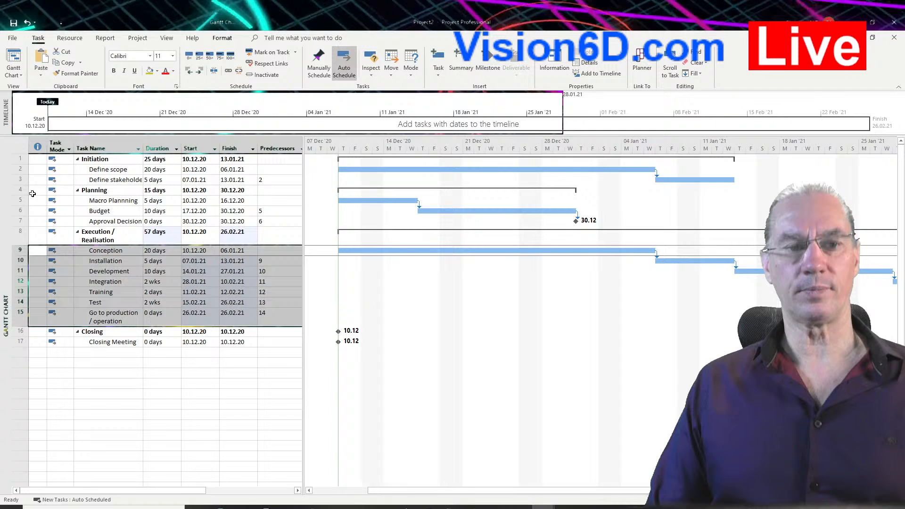
pyautogui.click(14, 160)
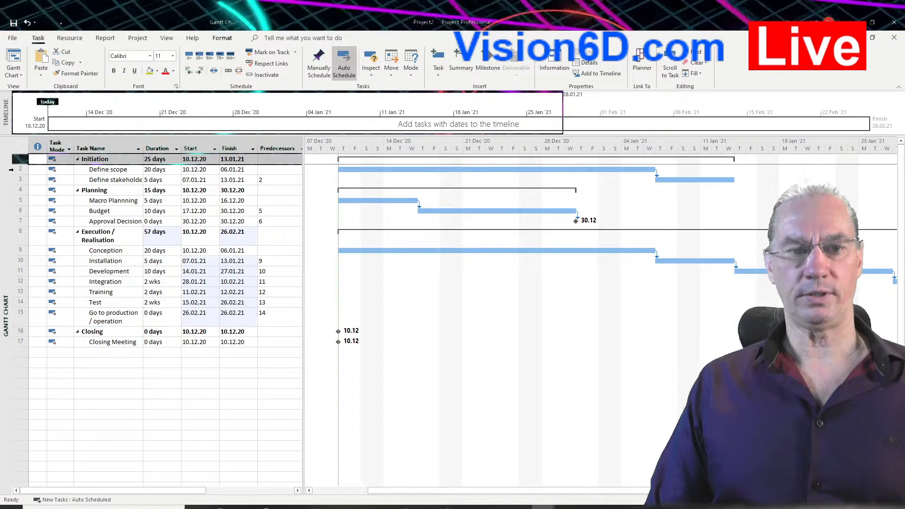
pyautogui.keyDown('shift'); pyautogui.click(28, 341); pyautogui.keyUp('shift')
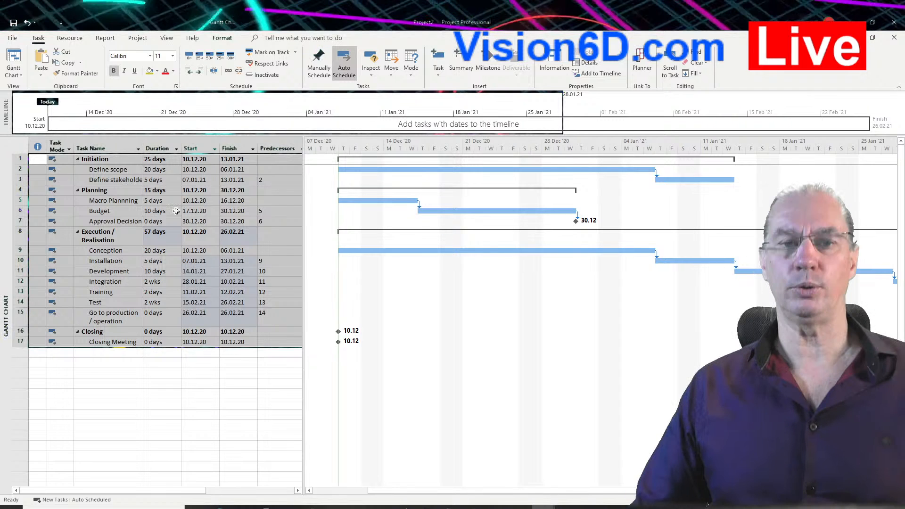
pyautogui.click(228, 71)
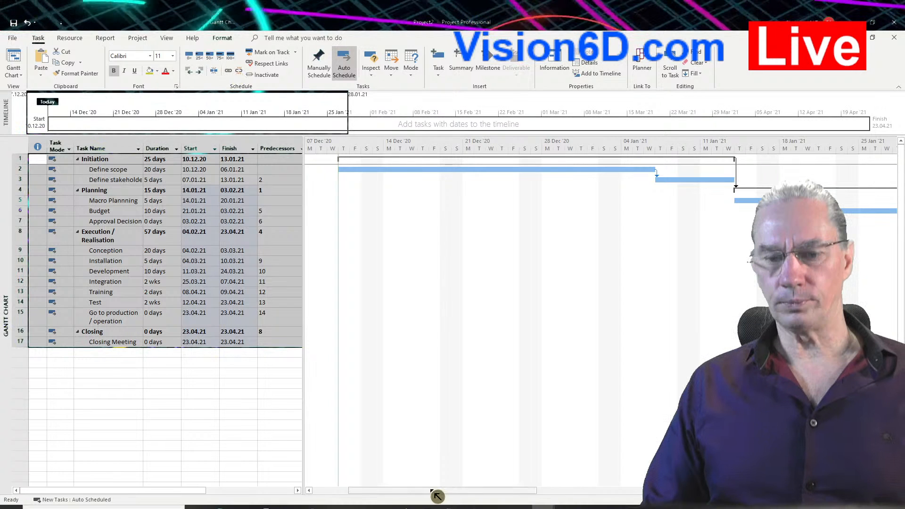
# Examine the linked bars along the timeline and fit the entire project in the Gantt chart
pyautogui.moveTo(437, 495); pyautogui.dragTo(552, 494)
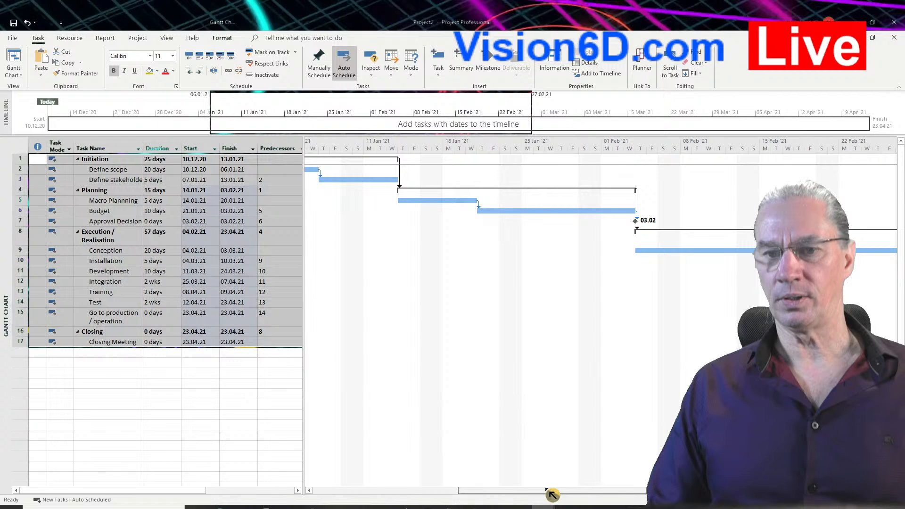
pyautogui.moveTo(553, 494); pyautogui.dragTo(587, 494)
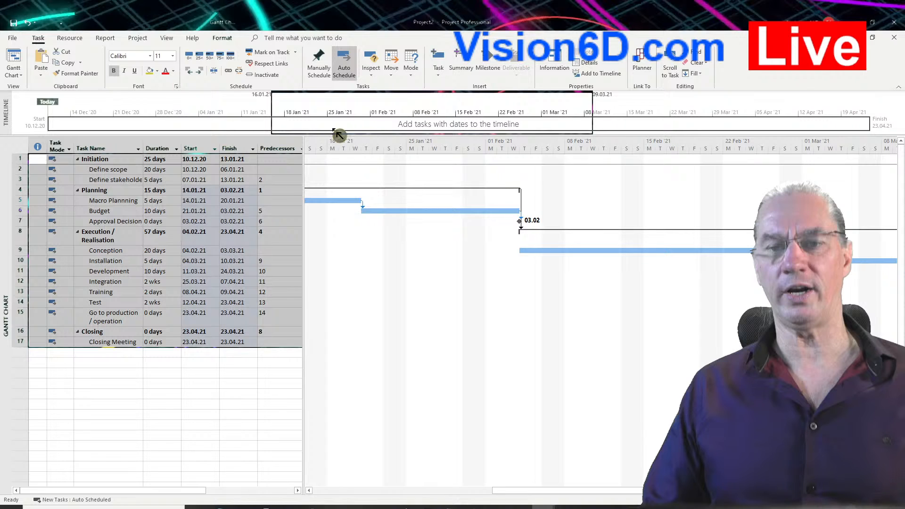
pyautogui.moveTo(563, 494); pyautogui.dragTo(639, 494)
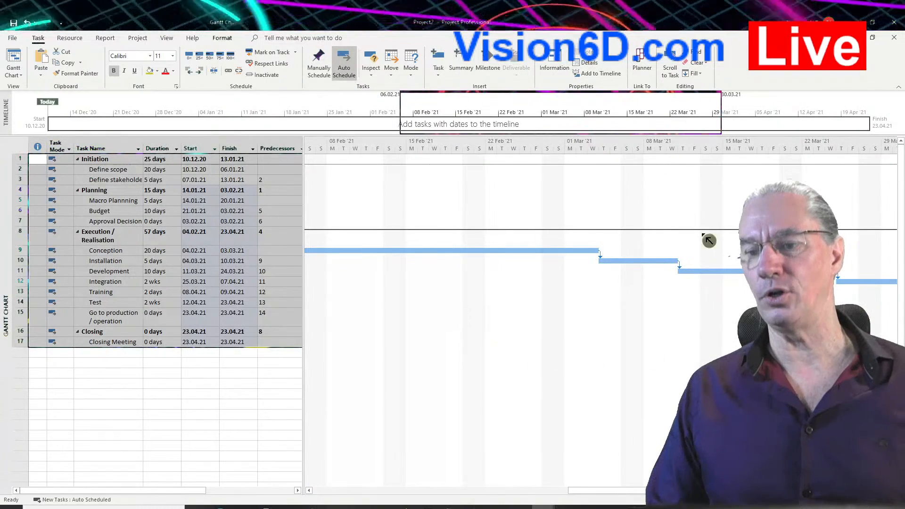
pyautogui.moveTo(591, 495); pyautogui.dragTo(563, 496)
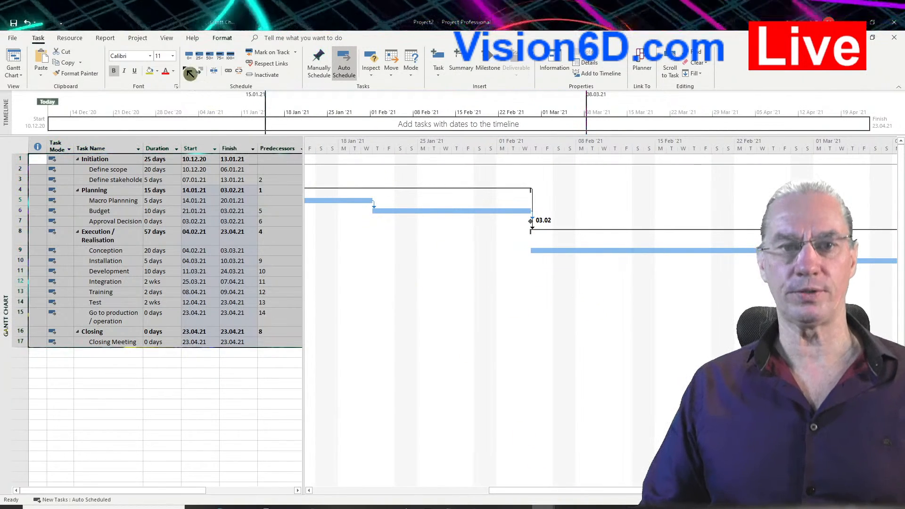
pyautogui.click(167, 39)
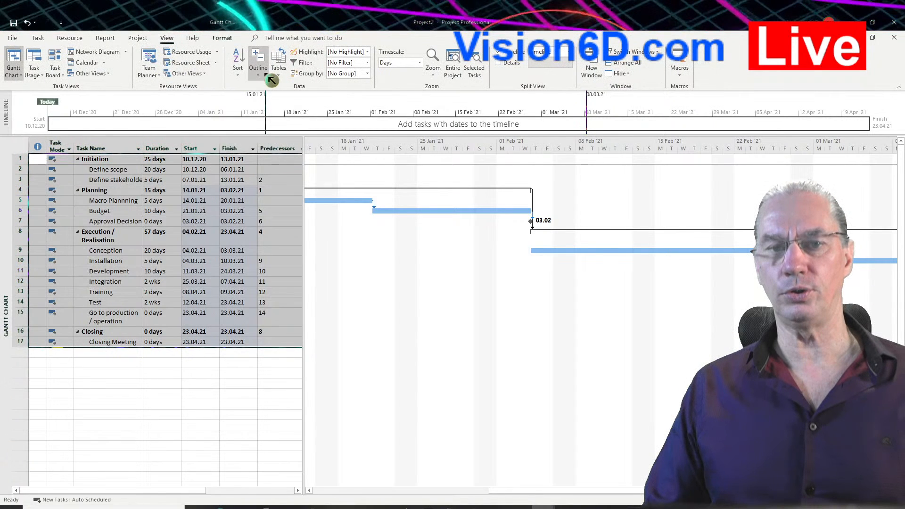
pyautogui.click(458, 71)
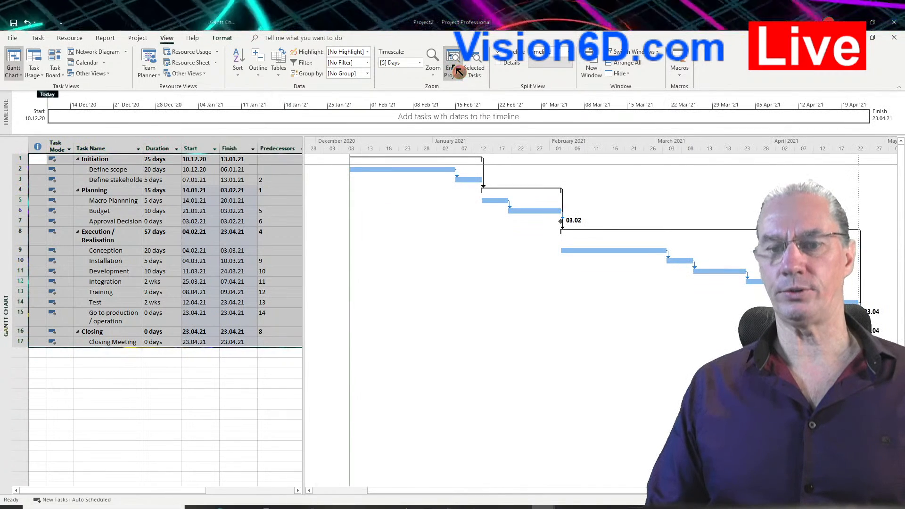
pyautogui.click(288, 425)
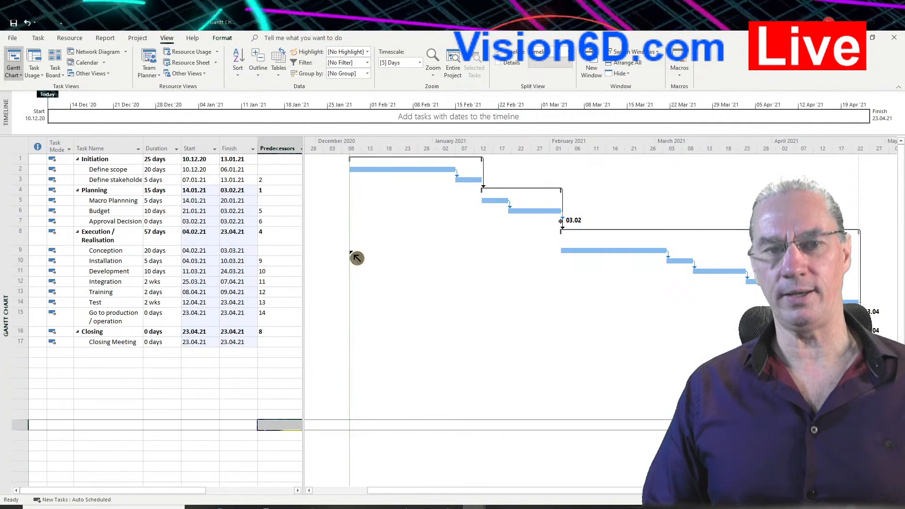
# Move the entire project to a new start date of 01.03.2021, including its deadlines
pyautogui.click(141, 39)
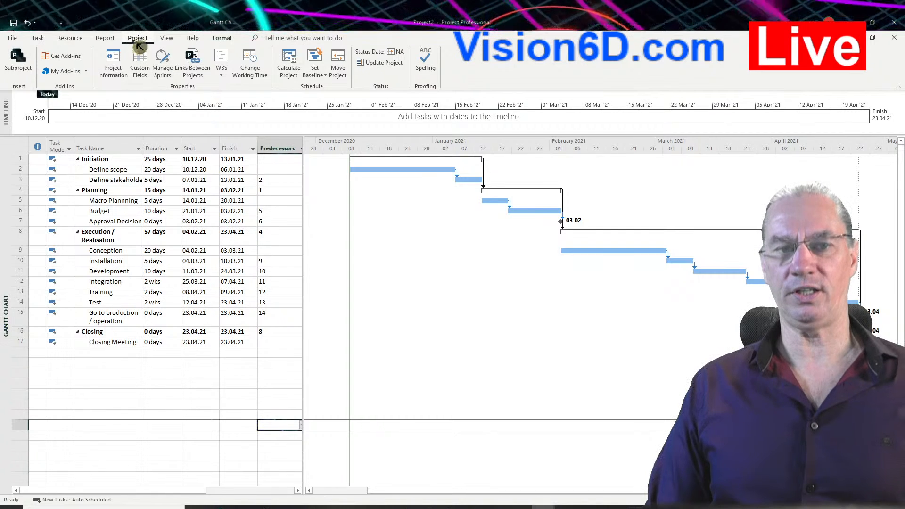
pyautogui.click(140, 56)
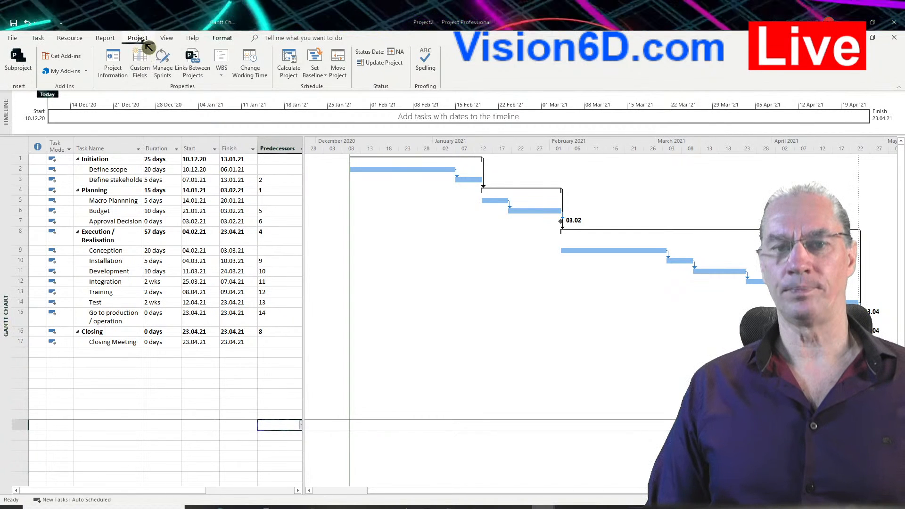
pyautogui.click(345, 65)
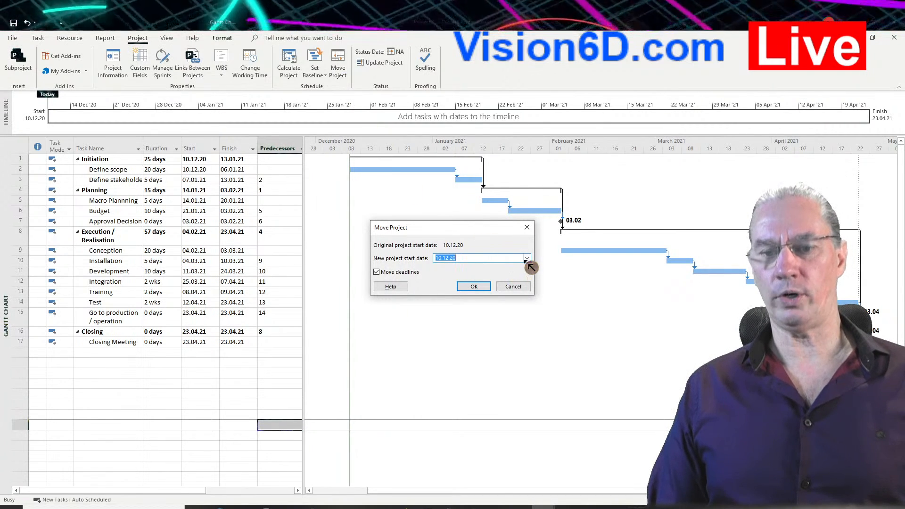
pyautogui.click(527, 258)
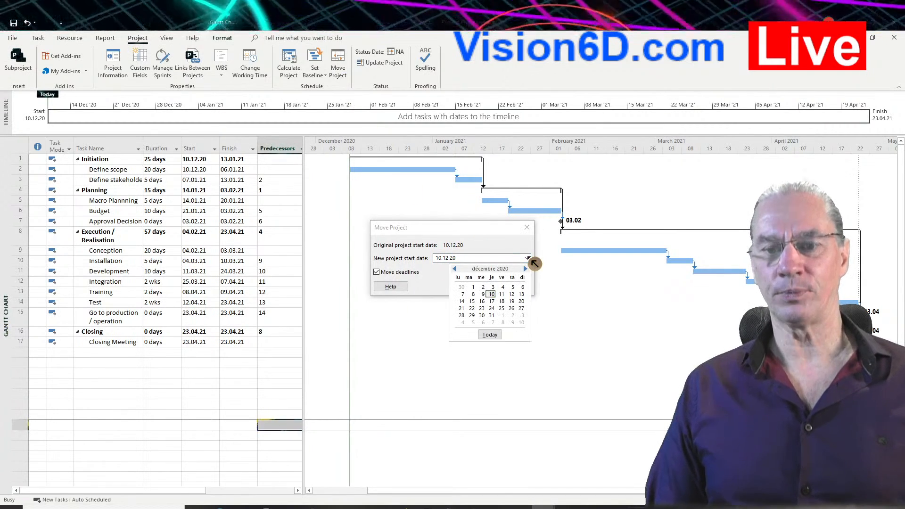
pyautogui.click(526, 268)
pyautogui.click(526, 269)
pyautogui.click(526, 269)
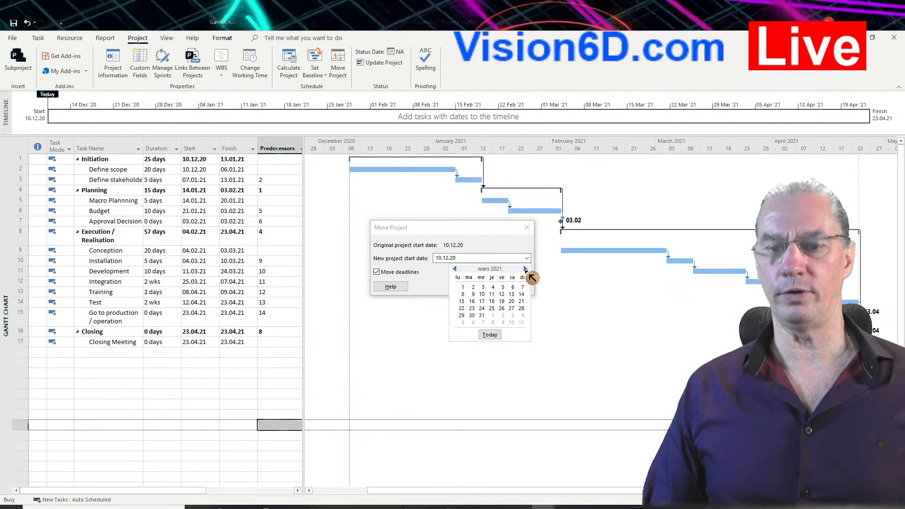
pyautogui.click(462, 288)
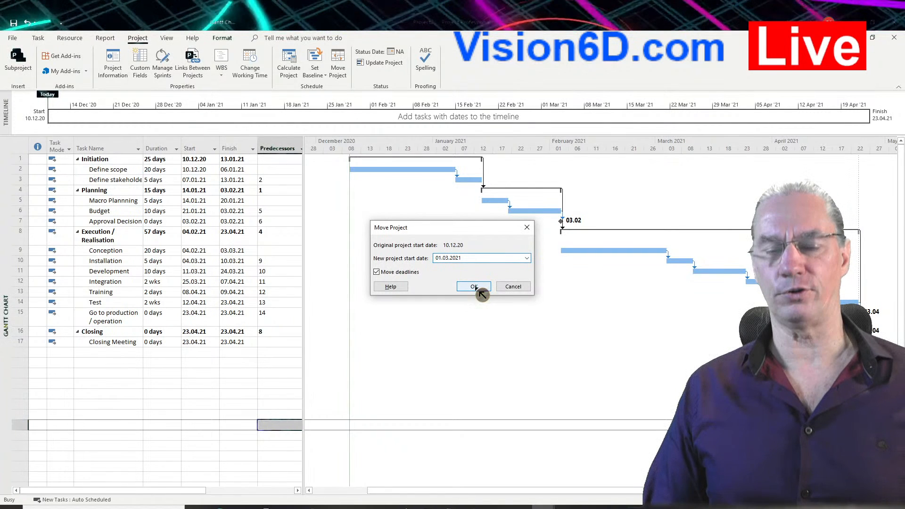
pyautogui.click(476, 287)
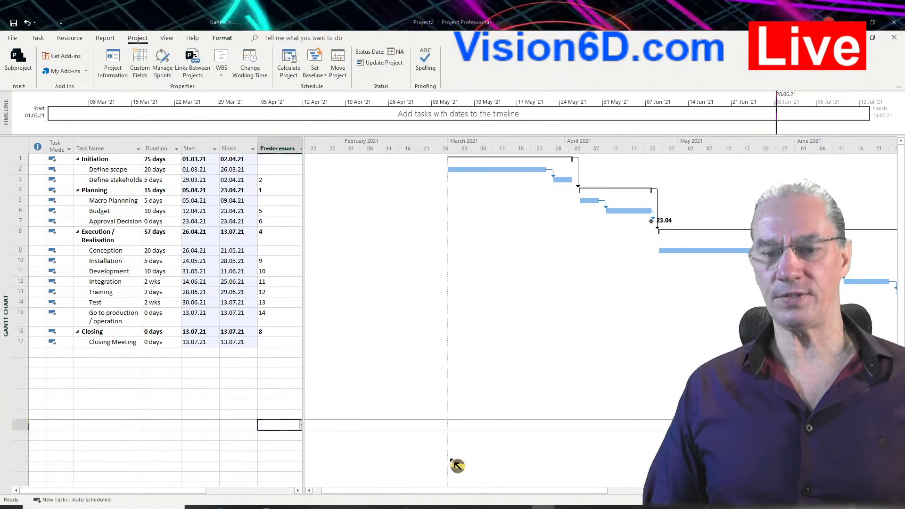
# Check the rescheduled start dates of the Initiation phase and the Go to production / operation milestone against the Gantt chart
pyautogui.moveTo(440, 495); pyautogui.dragTo(465, 494)
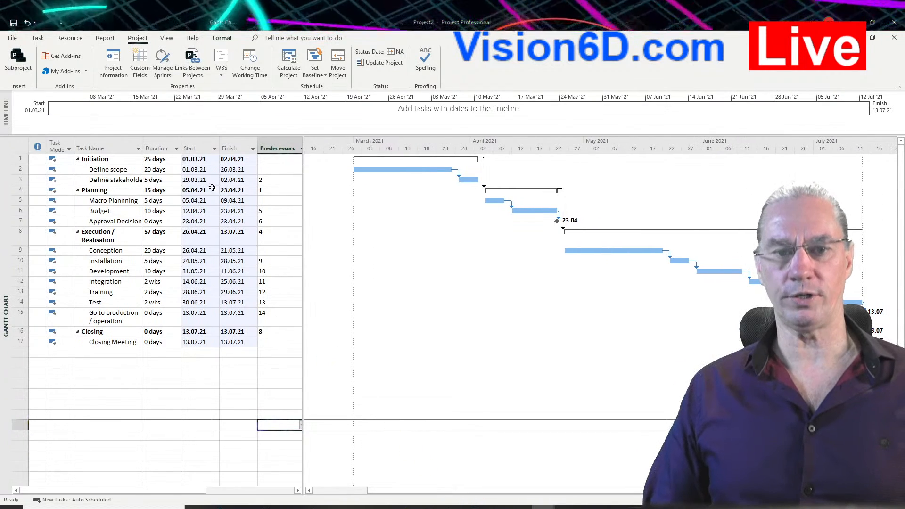
pyautogui.click(201, 160)
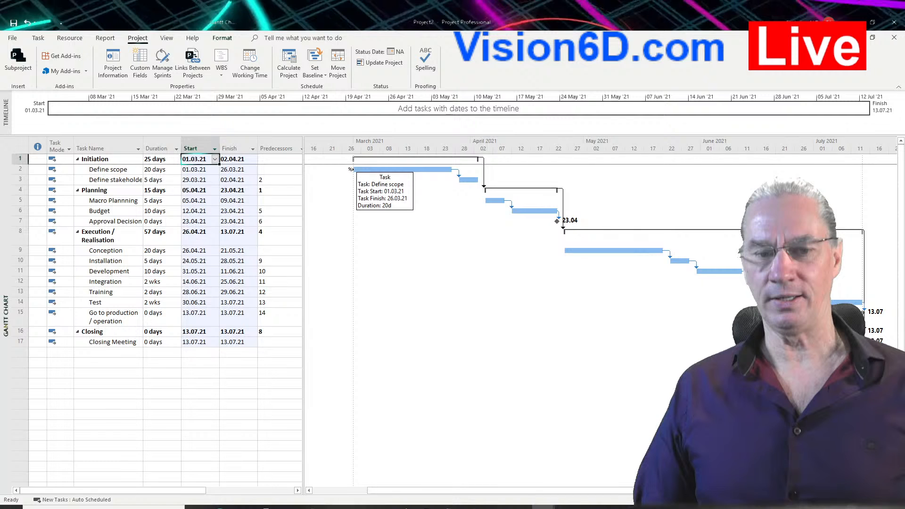
pyautogui.click(119, 321)
pyautogui.click(187, 322)
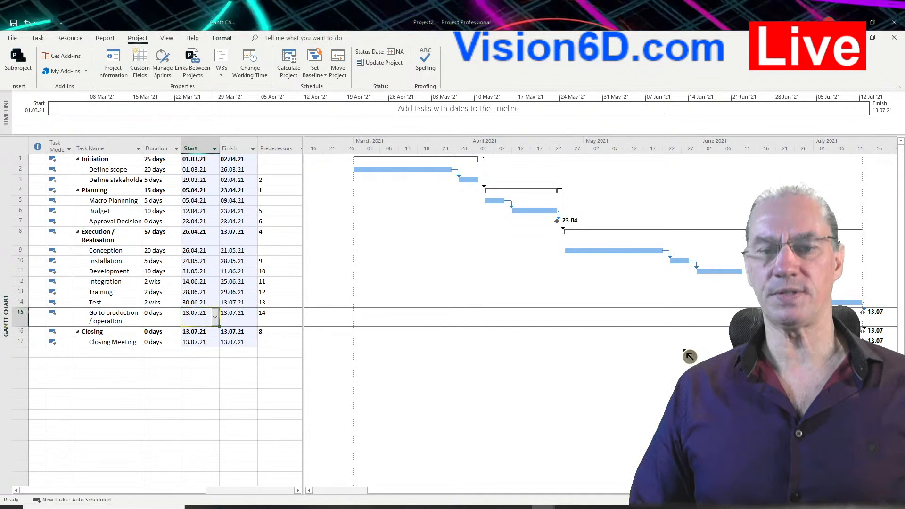
pyautogui.moveTo(605, 491)
pyautogui.mouseDown()
pyautogui.moveTo(627, 492)
pyautogui.moveTo(617, 493)
pyautogui.mouseUp()
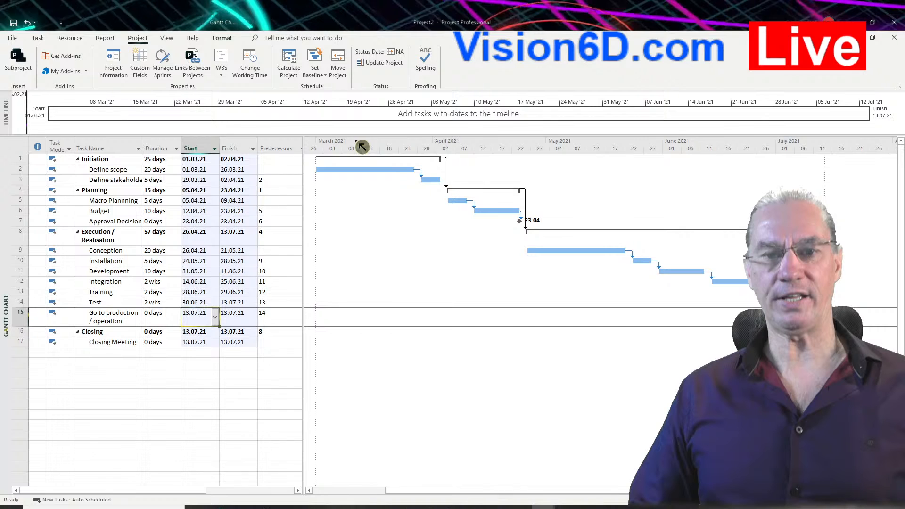
# Enlarge the timeline area and add the Initiation and Planning phases to the timeline
pyautogui.moveTo(359, 135); pyautogui.dragTo(358, 180)
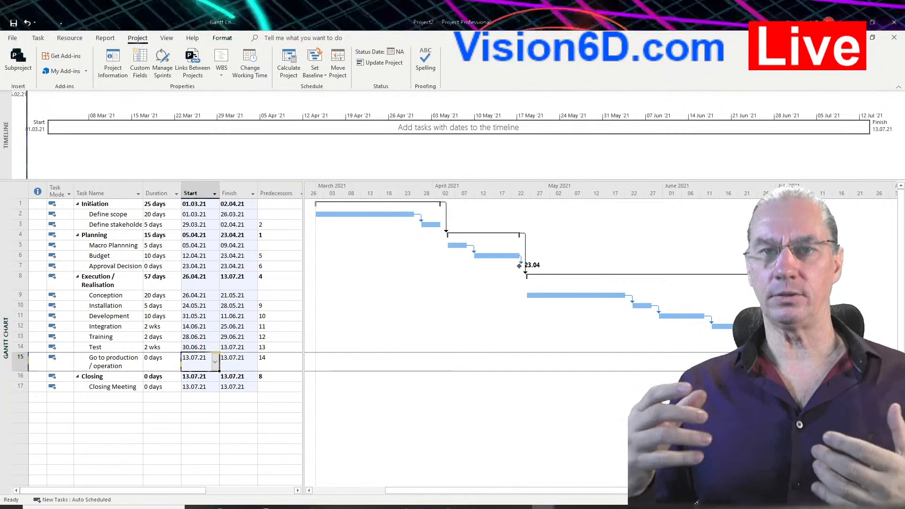
pyautogui.click(91, 204)
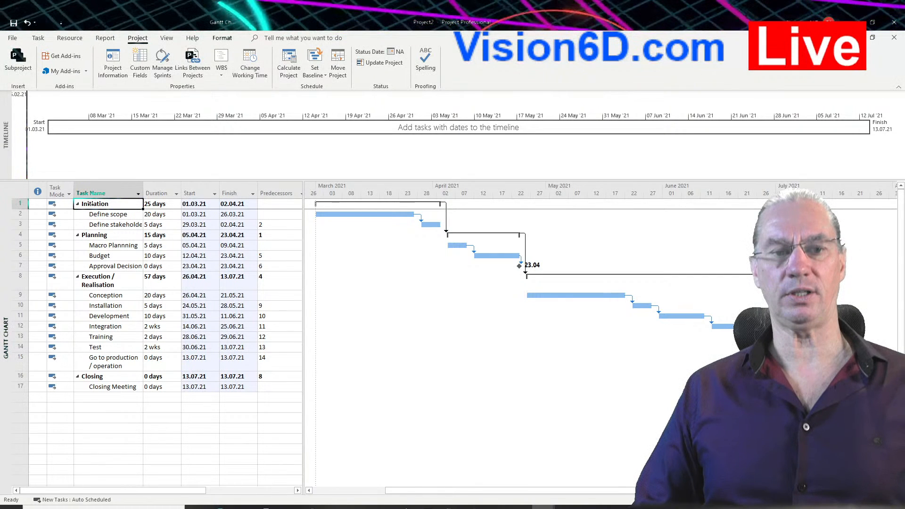
pyautogui.rightClick(91, 204)
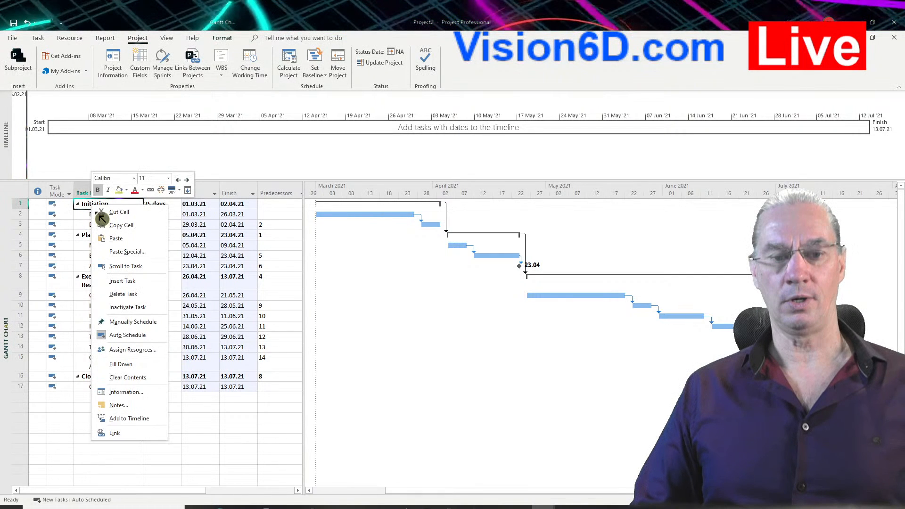
pyautogui.click(129, 418)
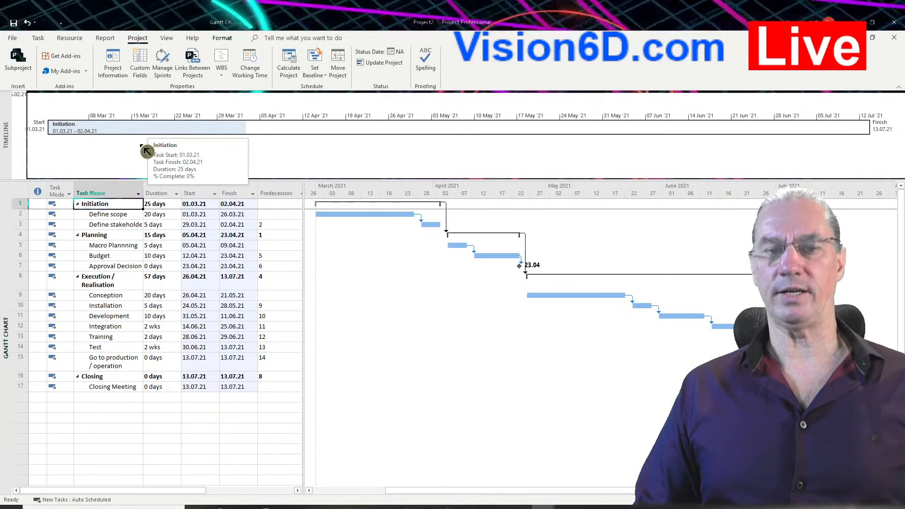
pyautogui.click(96, 235)
pyautogui.rightClick(95, 235)
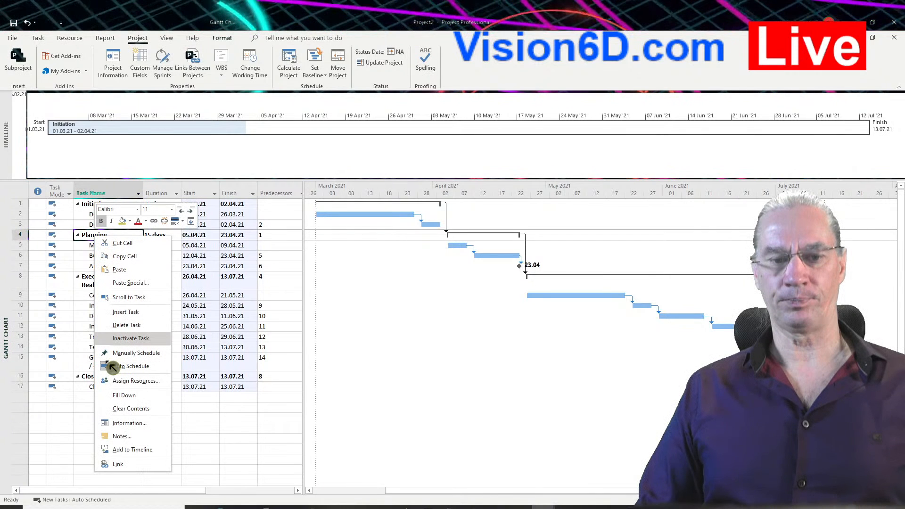
pyautogui.click(132, 450)
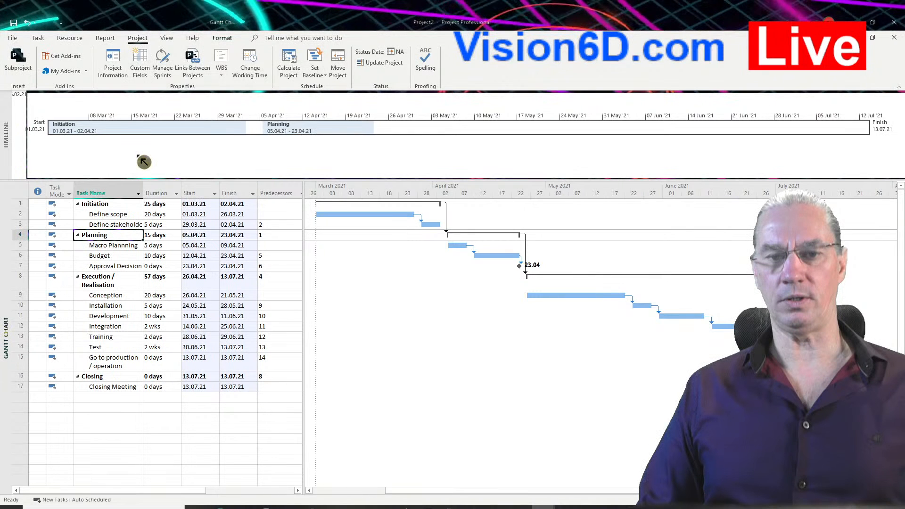
# Fill the Planning bar on the timeline with a light blue theme color slightly darker than the Initiation bar
pyautogui.rightClick(337, 134)
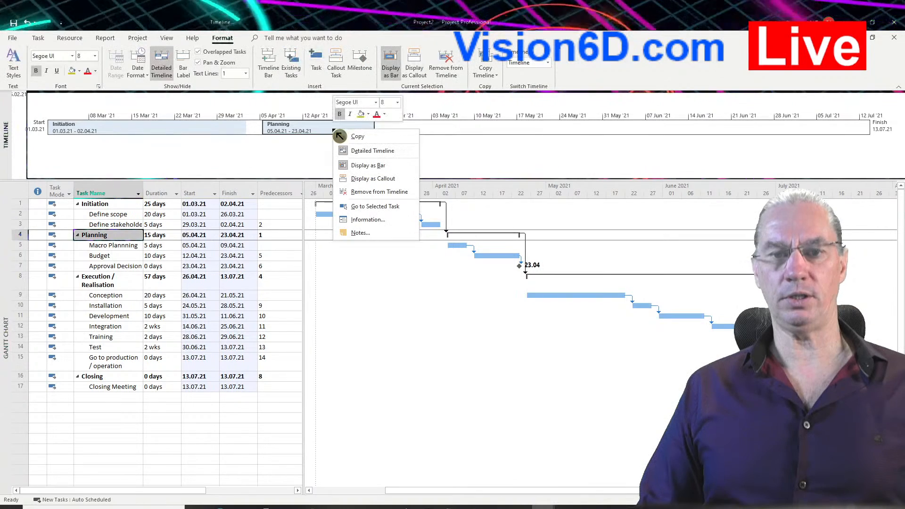
pyautogui.click(368, 114)
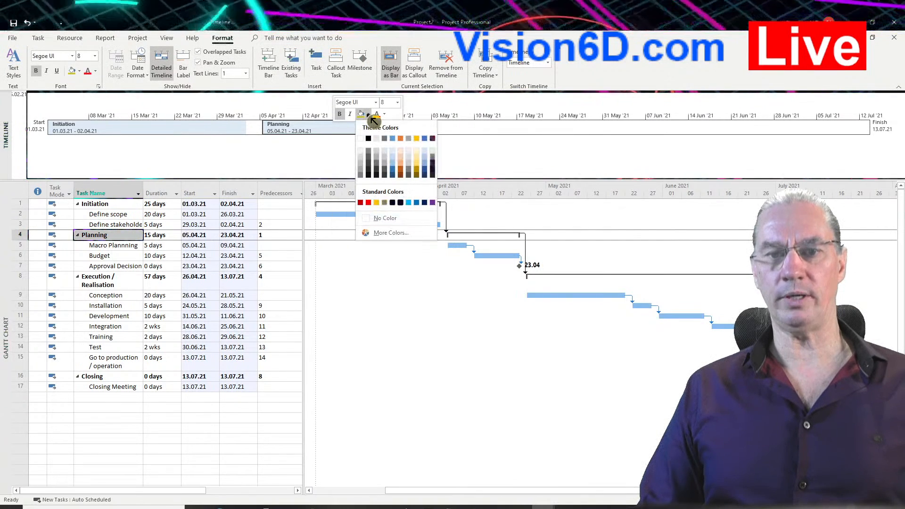
pyautogui.click(393, 151)
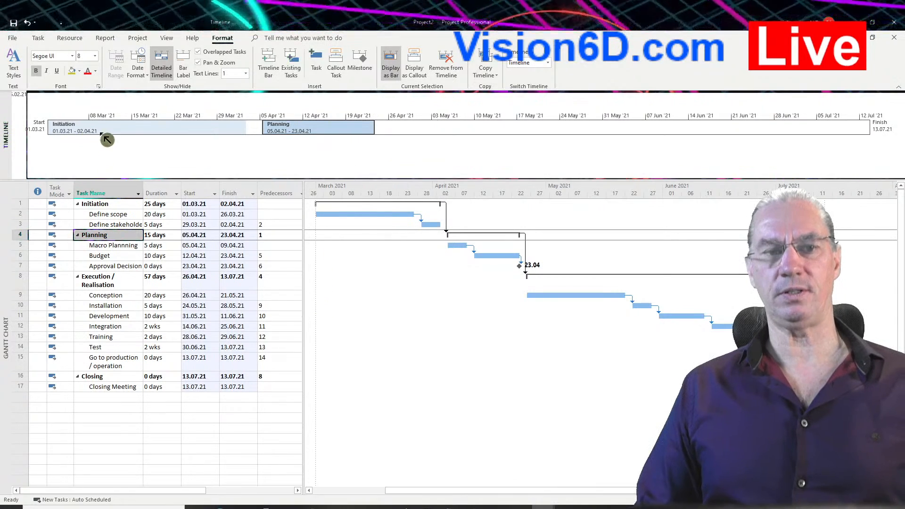
pyautogui.moveTo(239, 147)
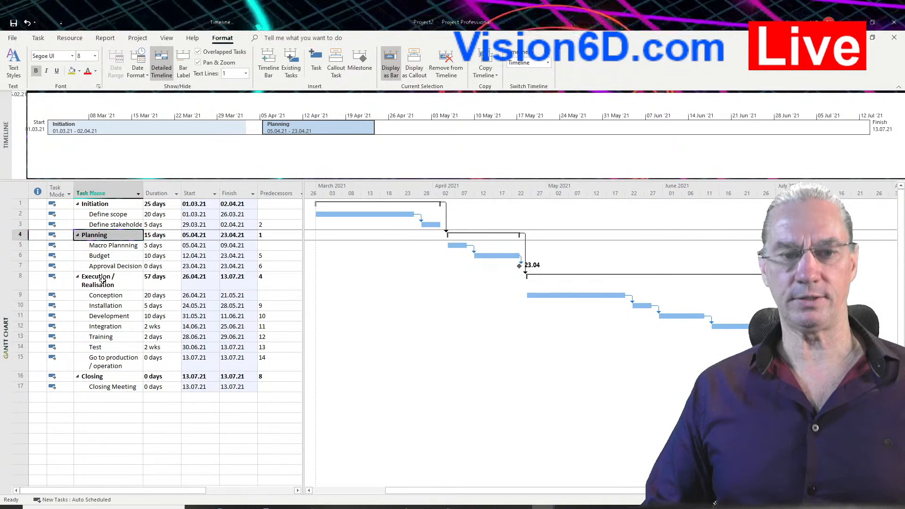
# Display the Execution / Realisation phase on the timeline through its summary task information
pyautogui.rightClick(108, 285)
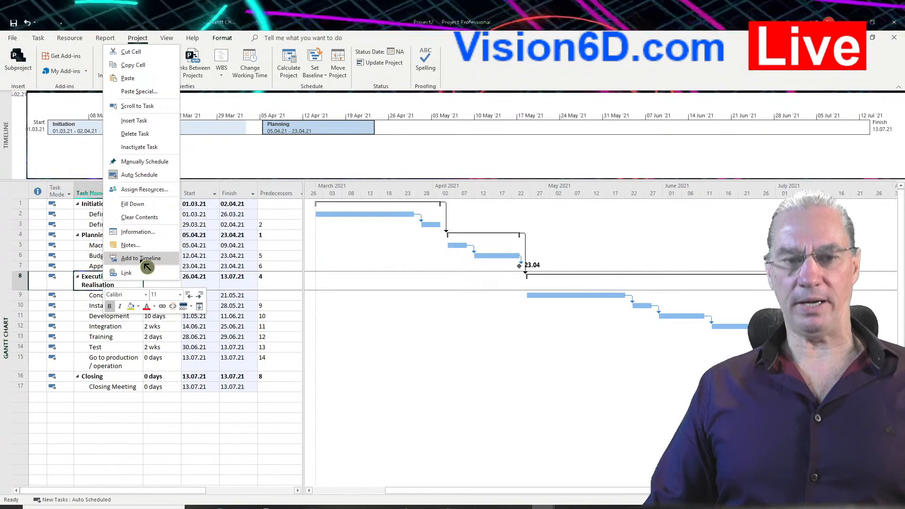
pyautogui.press('Escape')
pyautogui.press('F2')
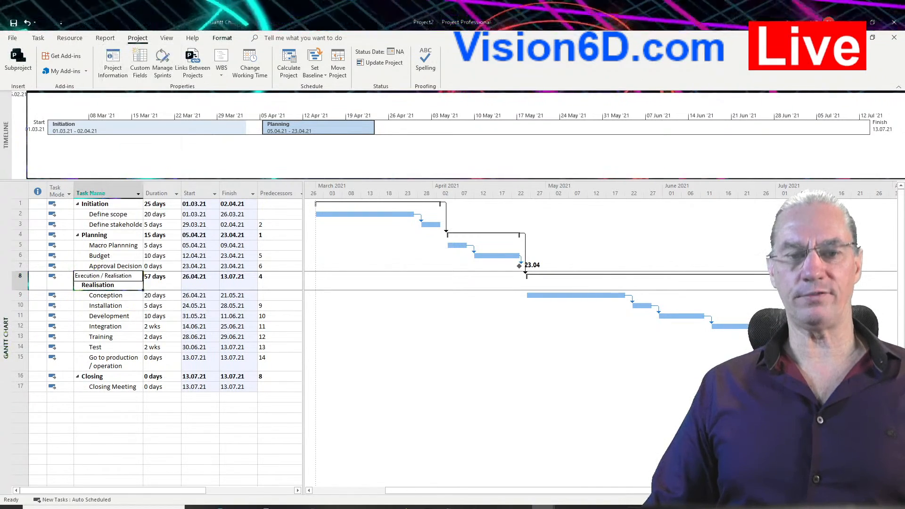
pyautogui.press('Escape')
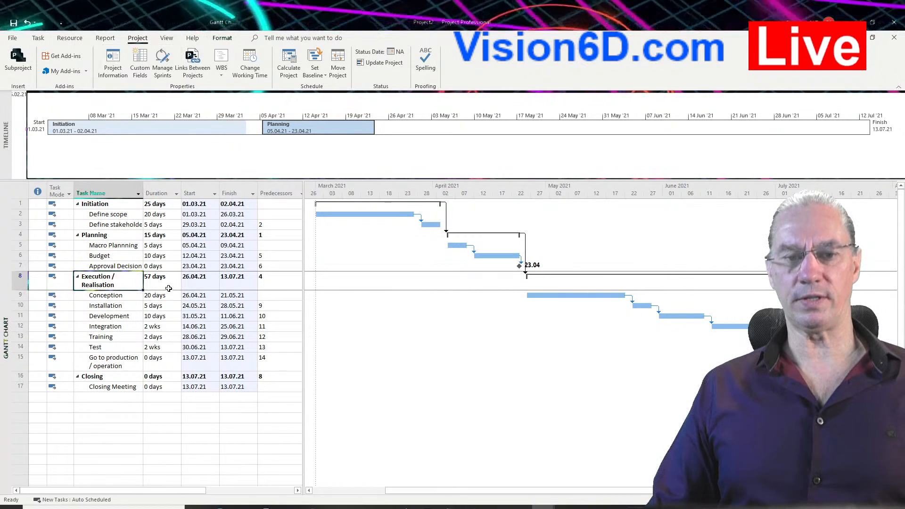
pyautogui.click(96, 288)
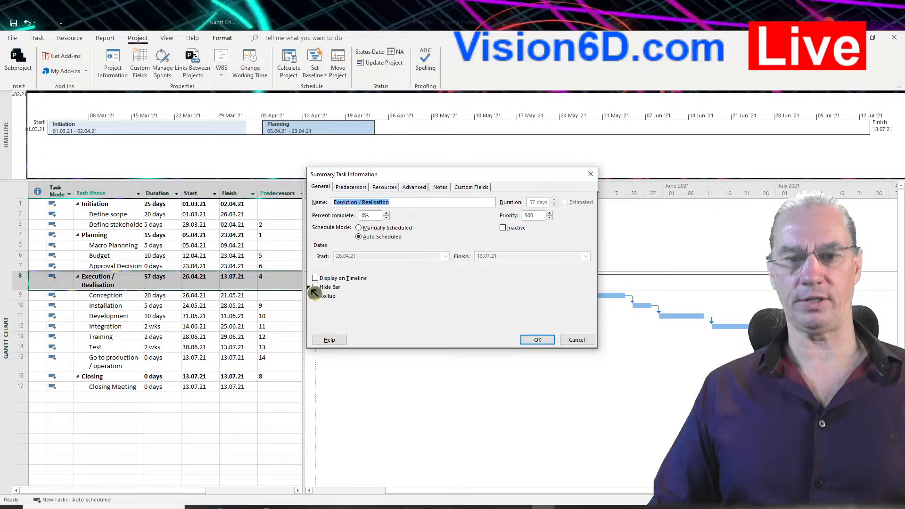
pyautogui.click(314, 294)
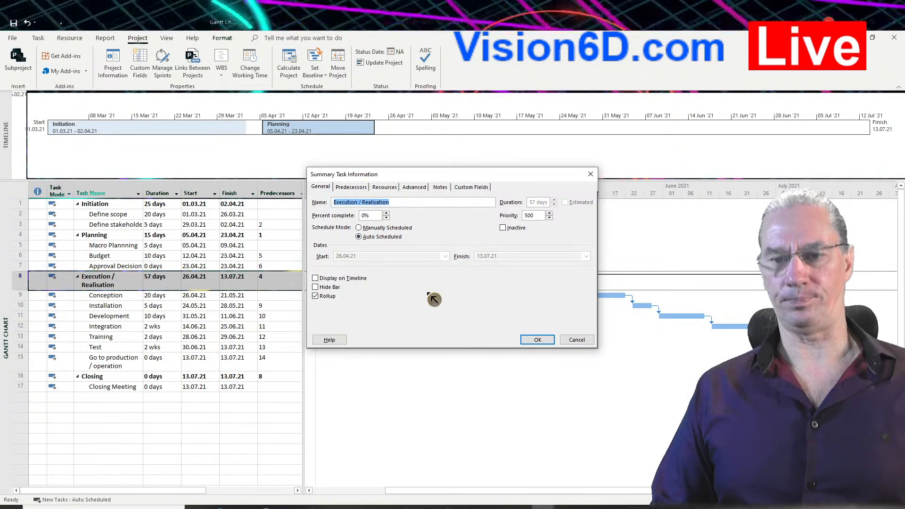
pyautogui.click(320, 279)
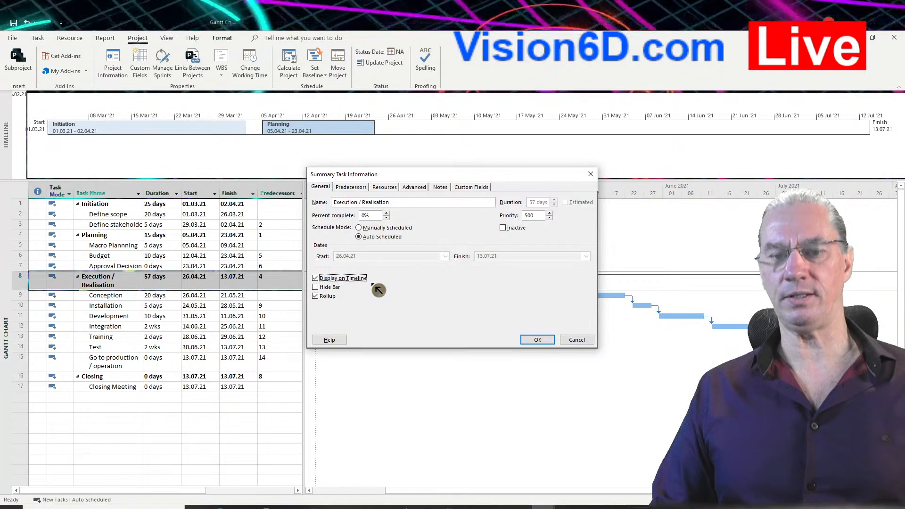
pyautogui.click(544, 342)
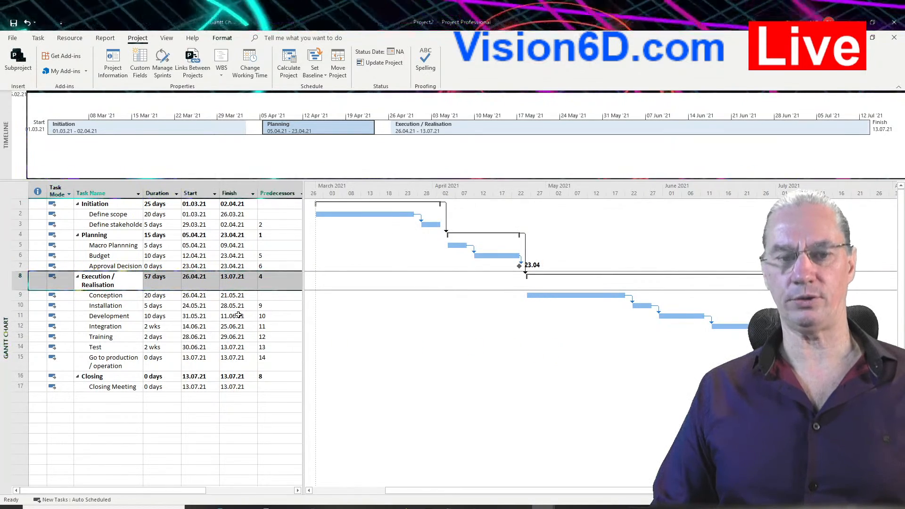
# Fill the Execution / Realisation bar on the timeline with a medium blue theme color darker than the Planning bar
pyautogui.click(476, 134)
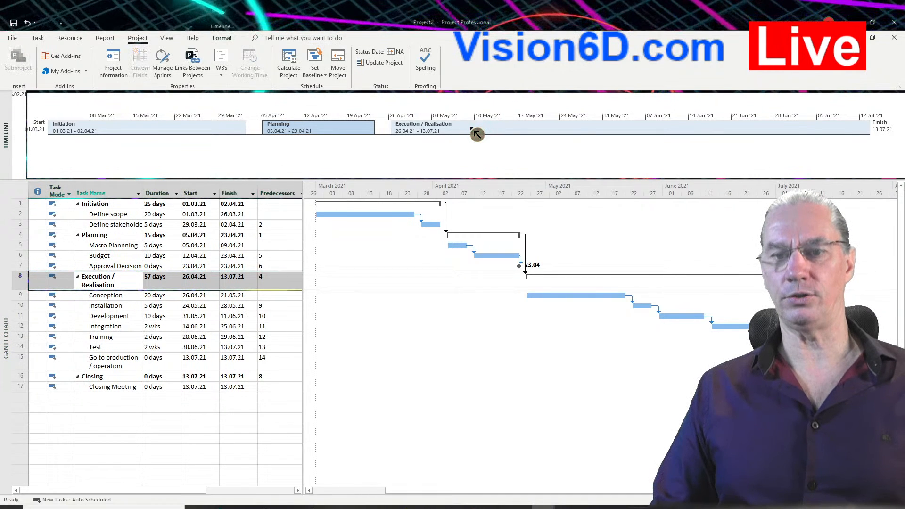
pyautogui.rightClick(477, 135)
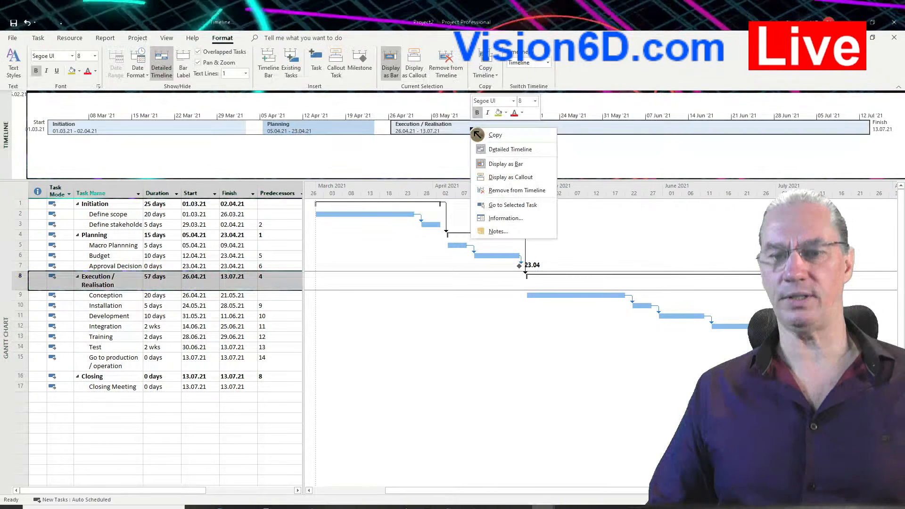
pyautogui.click(513, 119)
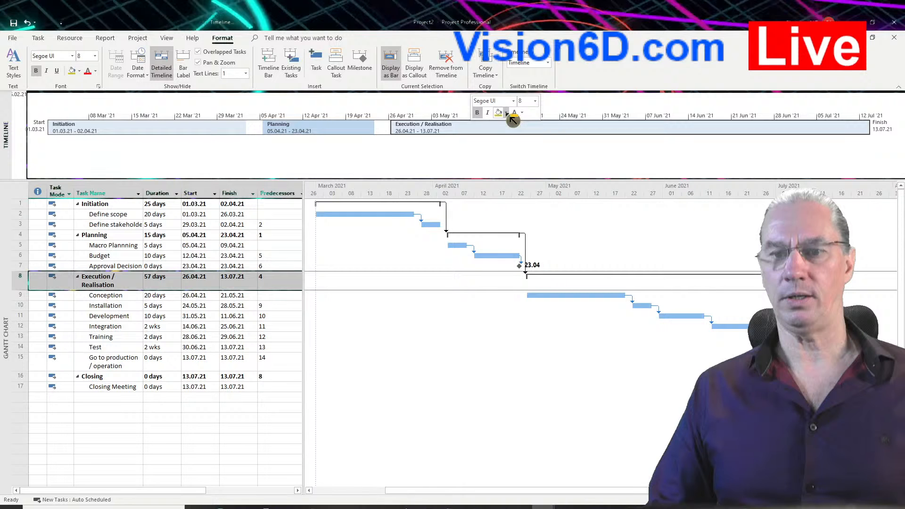
pyautogui.click(506, 113)
pyautogui.click(540, 168)
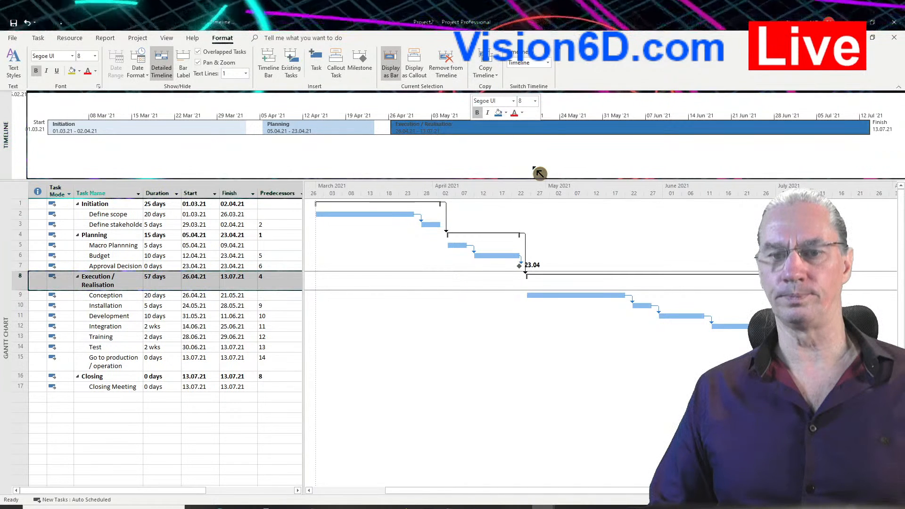
pyautogui.click(506, 113)
pyautogui.click(536, 166)
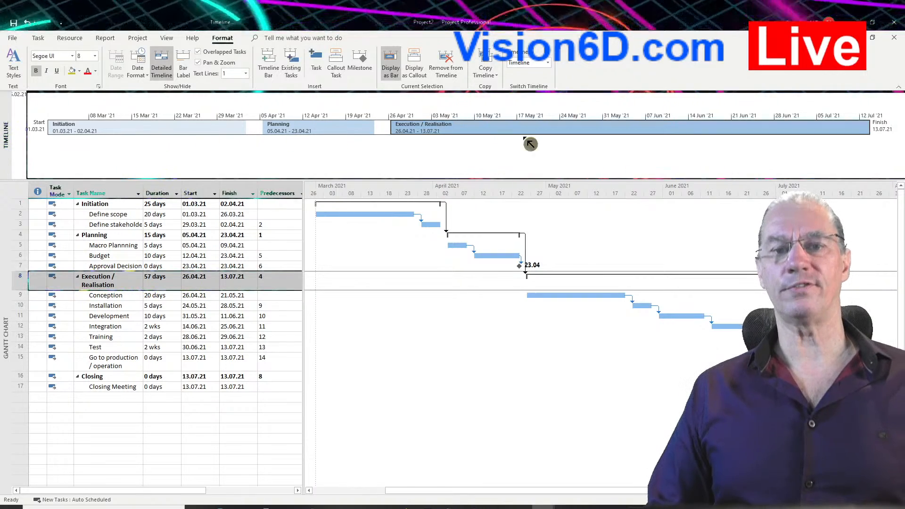
# Add the Closing phase to the timeline from the task table
pyautogui.click(112, 388)
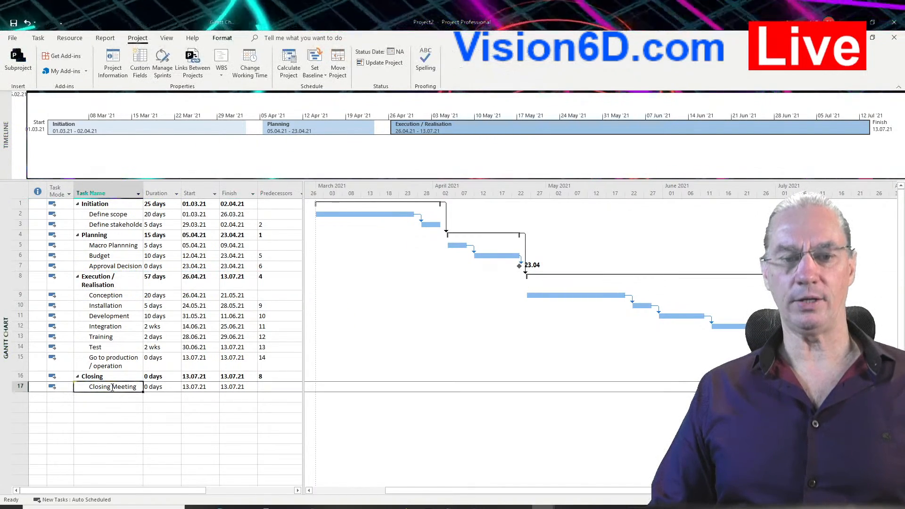
pyautogui.rightClick(95, 376)
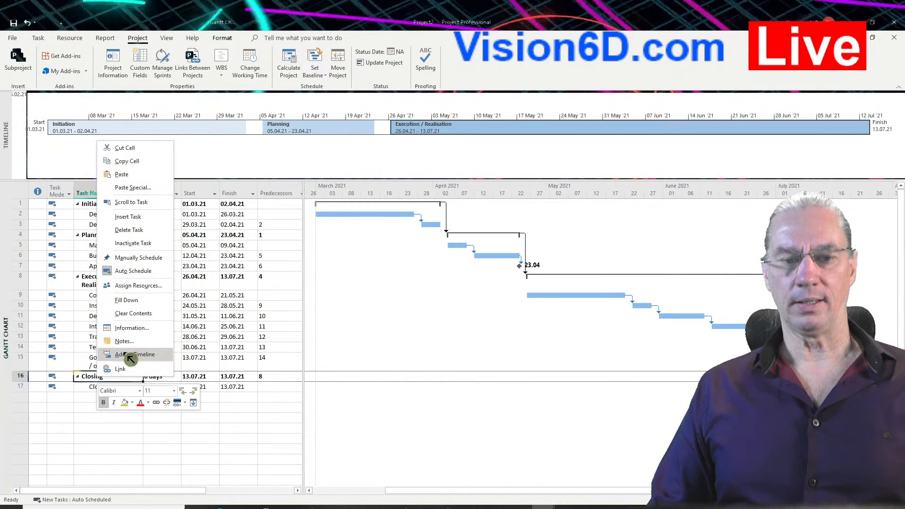
pyautogui.click(131, 355)
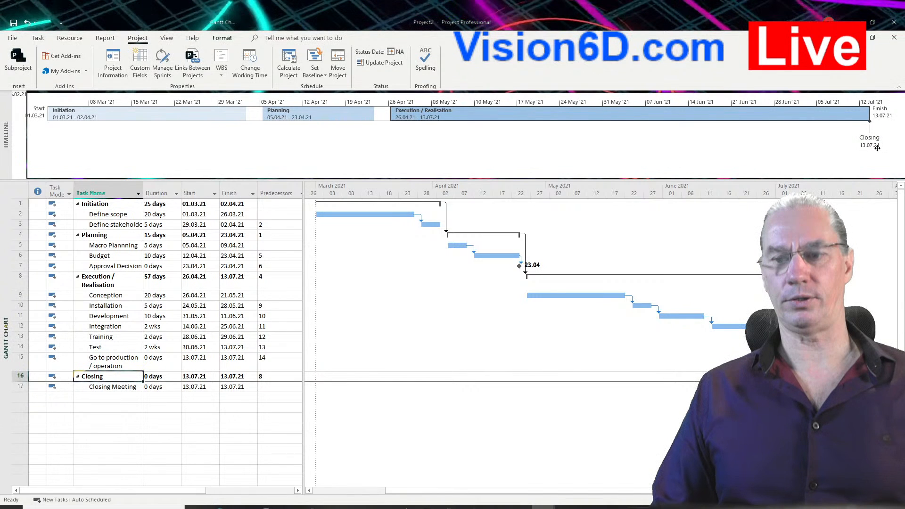
pyautogui.moveTo(878, 148)
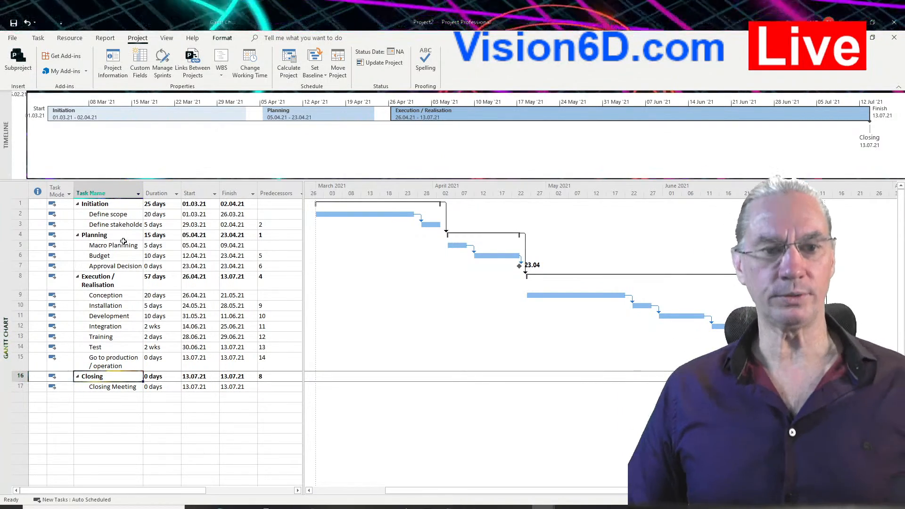
# Try coloring the Approval Decision task name red in the task table, and undo that color change
pyautogui.click(114, 267)
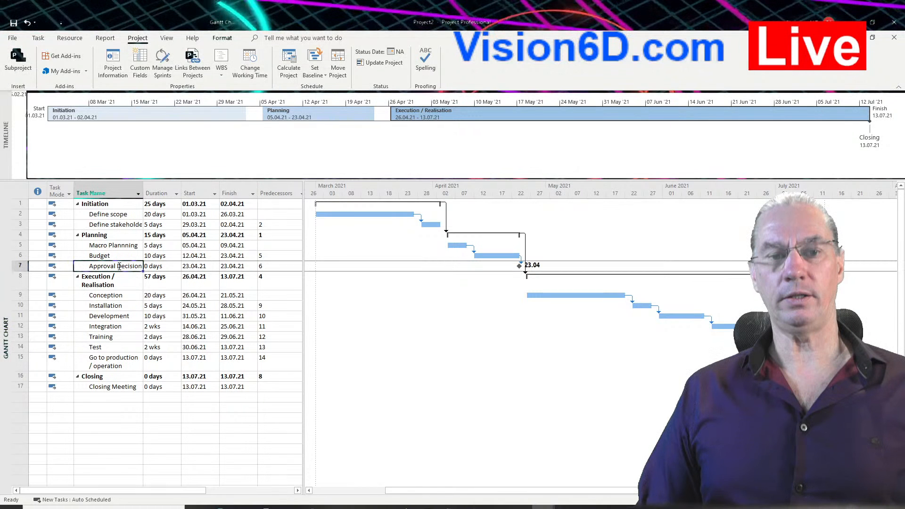
pyautogui.rightClick(120, 266)
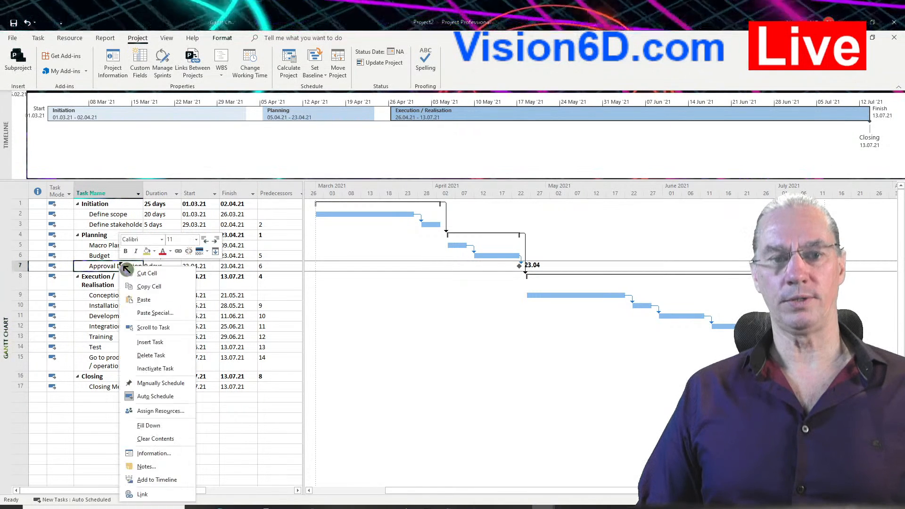
pyautogui.click(162, 254)
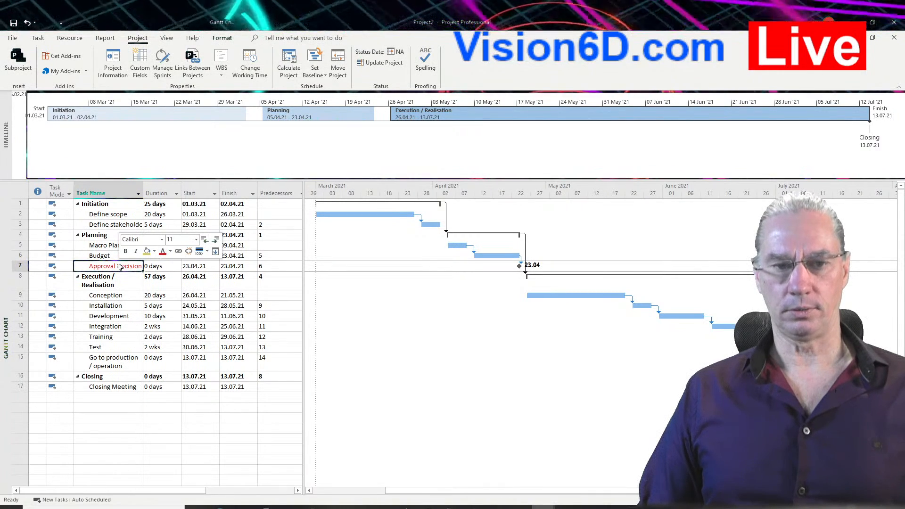
pyautogui.hotkey('ctrl', 'z')
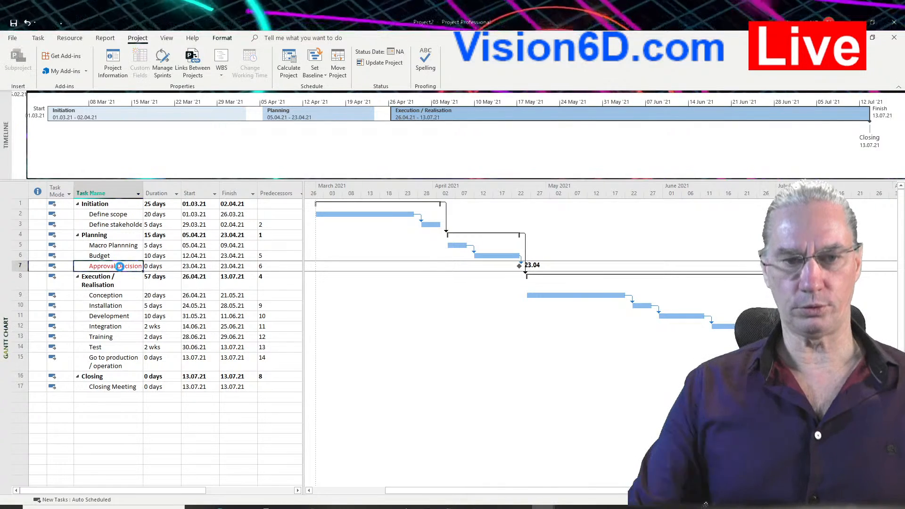
# Add the Approval Decision milestone to the timeline and format its timeline label in bold red
pyautogui.rightClick(121, 267)
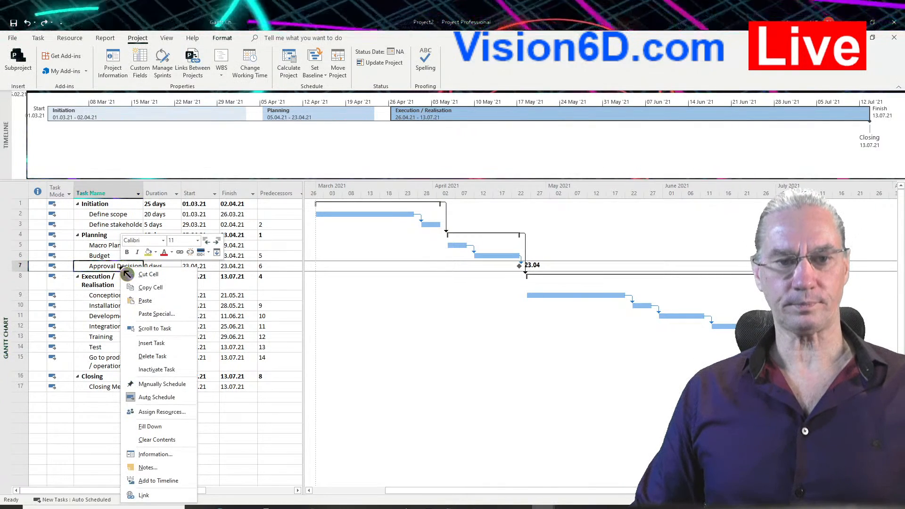
pyautogui.click(158, 480)
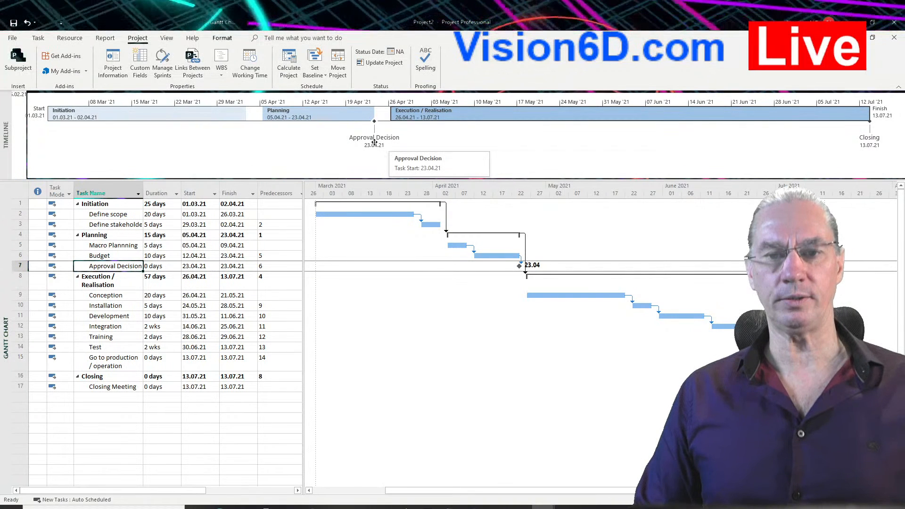
pyautogui.click(382, 147)
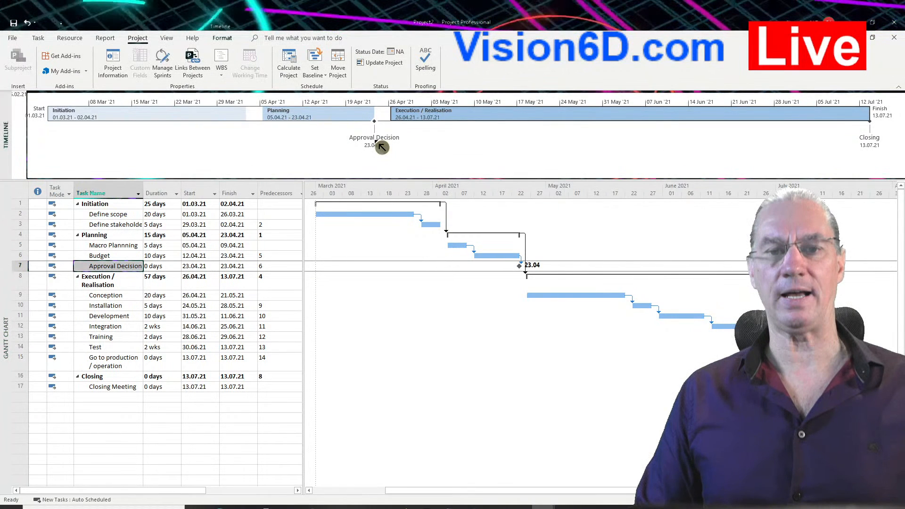
pyautogui.rightClick(381, 143)
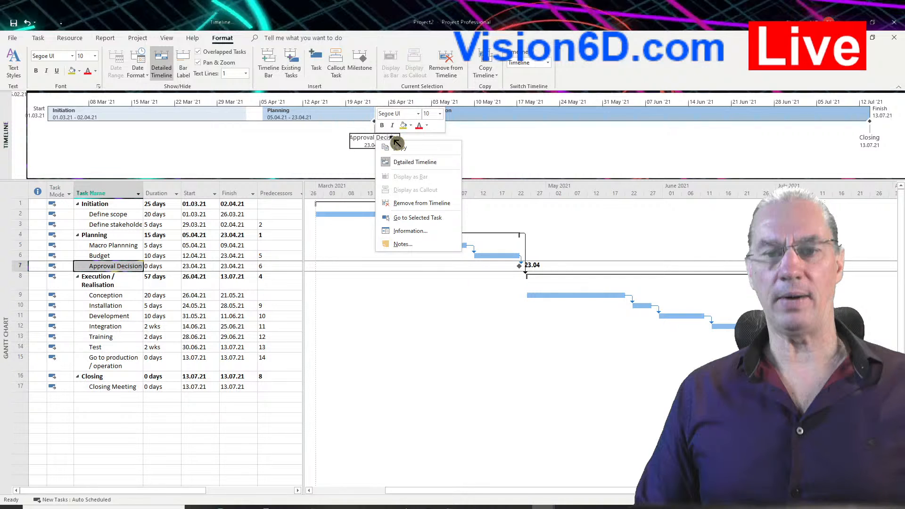
pyautogui.press('Escape')
pyautogui.click(382, 125)
pyautogui.click(419, 125)
pyautogui.click(438, 179)
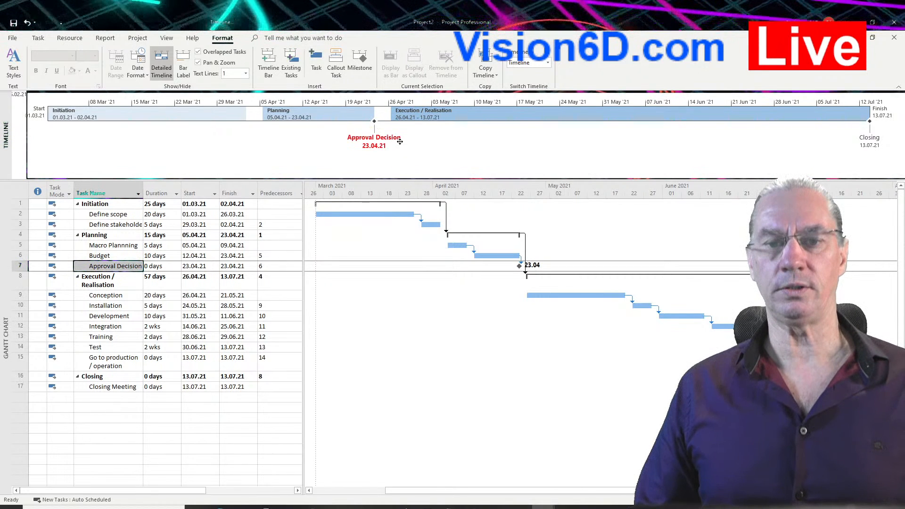
pyautogui.moveTo(400, 141); pyautogui.dragTo(377, 158)
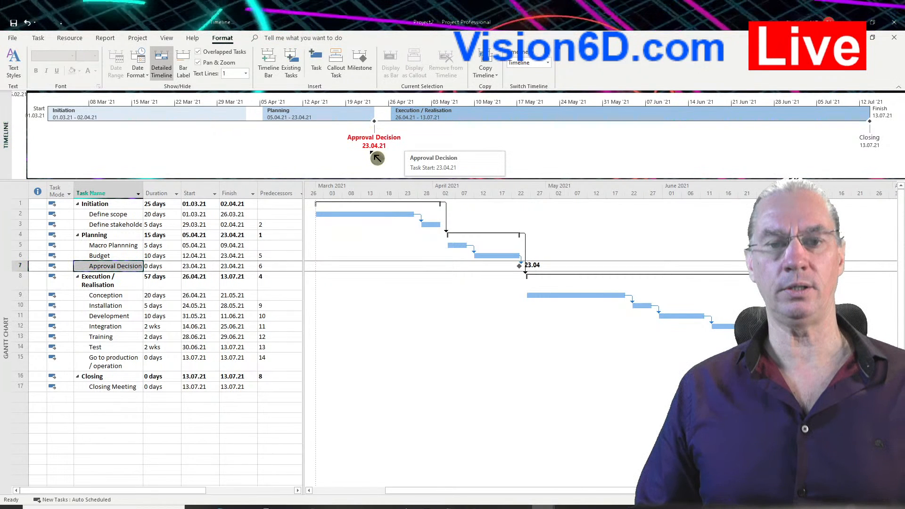
# Add the Go to production / operation milestone to the timeline and format its timeline label in bold red
pyautogui.click(108, 365)
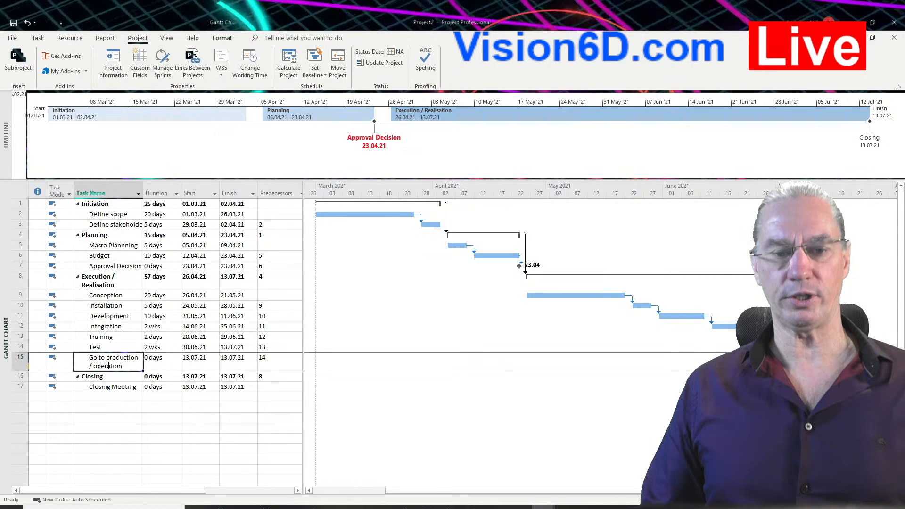
pyautogui.rightClick(109, 366)
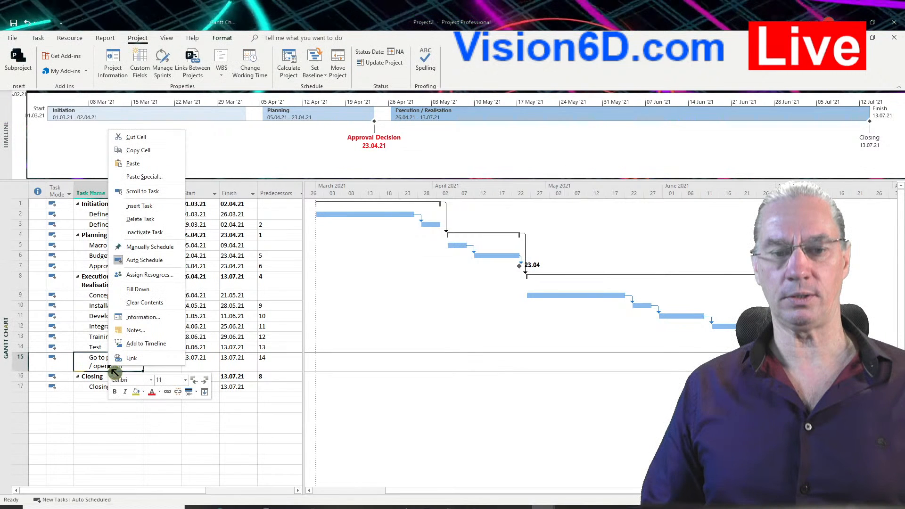
pyautogui.click(143, 344)
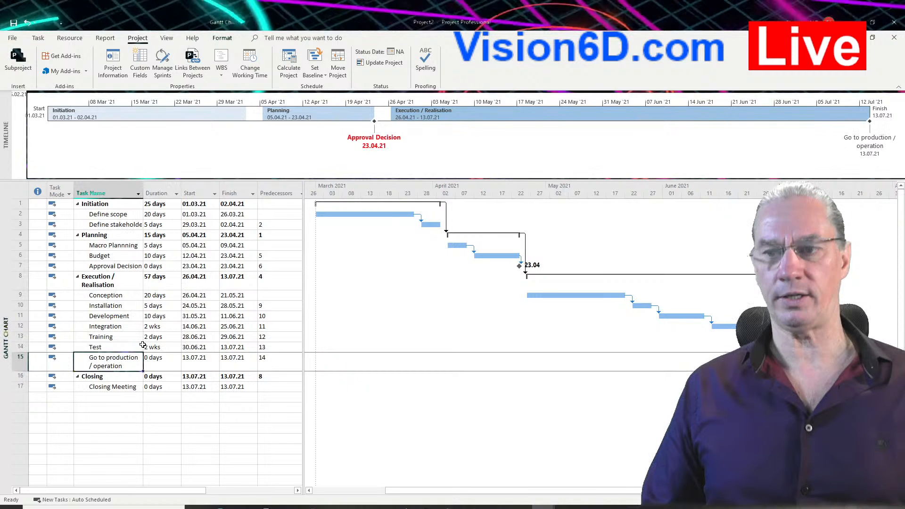
pyautogui.click(872, 147)
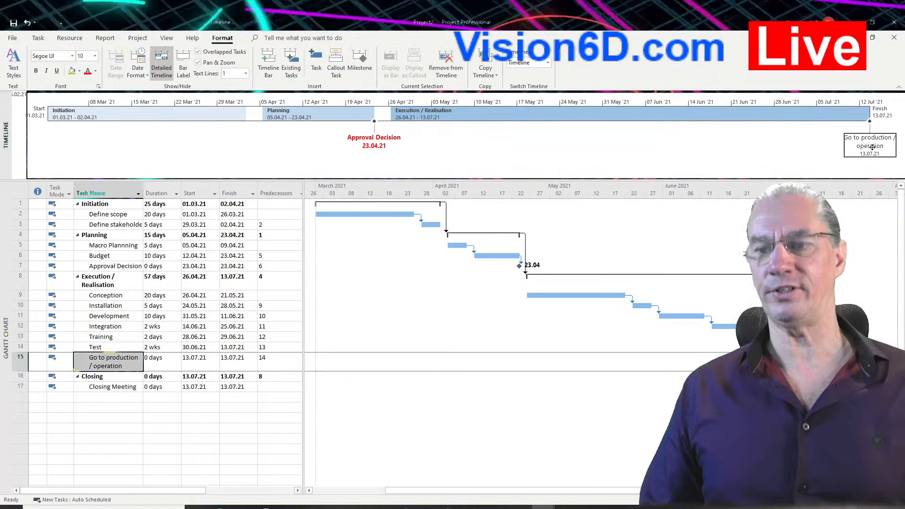
pyautogui.click(792, 161)
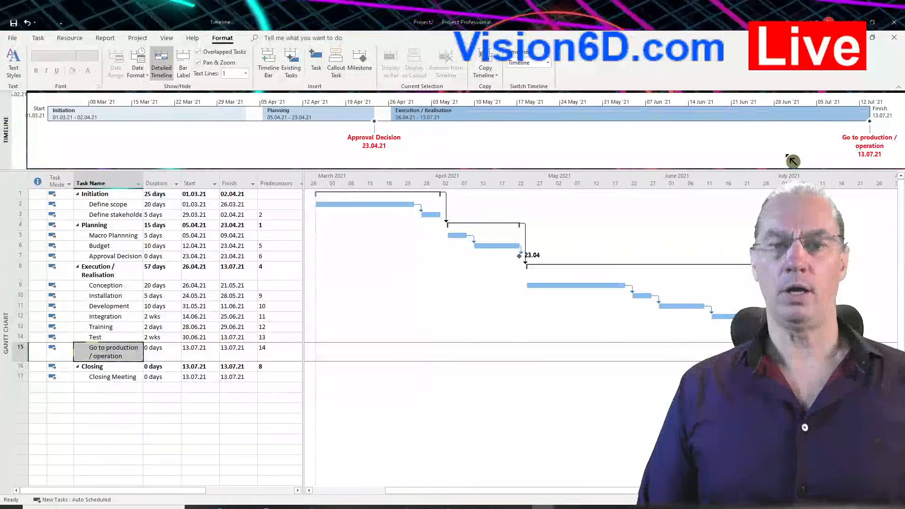